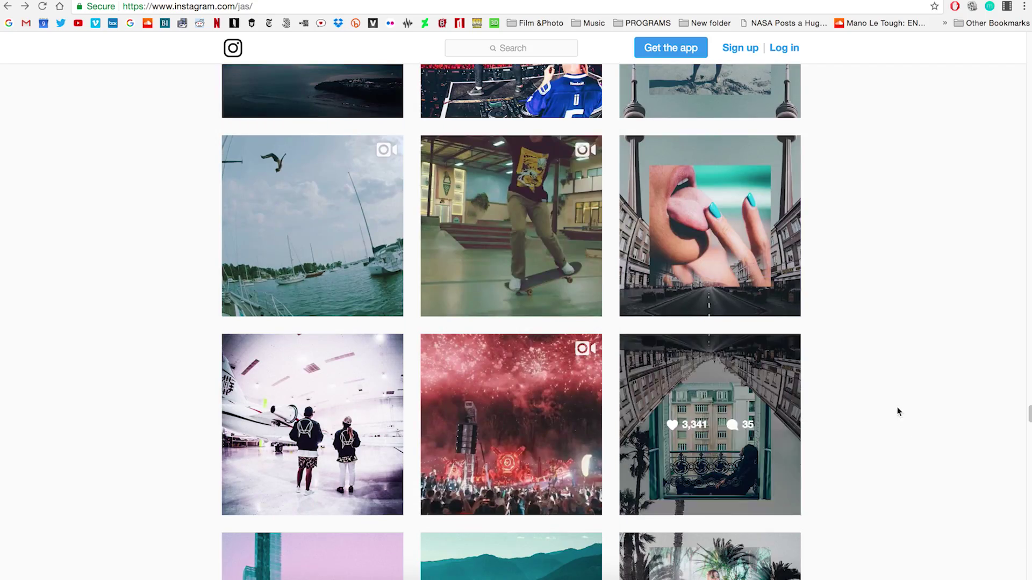
- Examine the Instagram profile's photo grid, comparing how the backgrounds of the third-column posts continue from one post to another
{"action": "scroll", "coordinate": [868, 419], "scroll_direction": "down", "scroll_amount": 10}
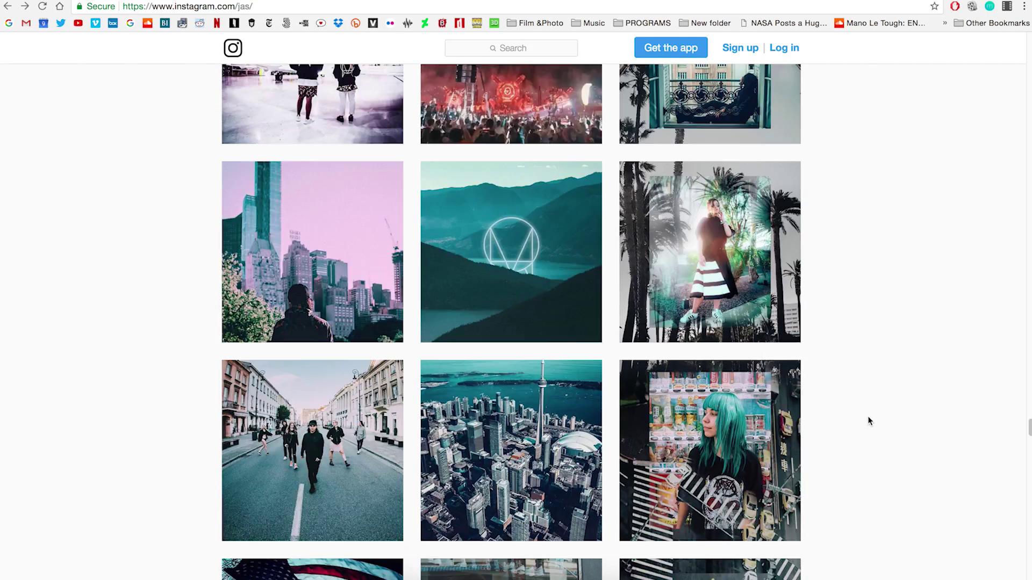
{"action": "scroll", "coordinate": [840, 421], "scroll_direction": "down", "scroll_amount": 7}
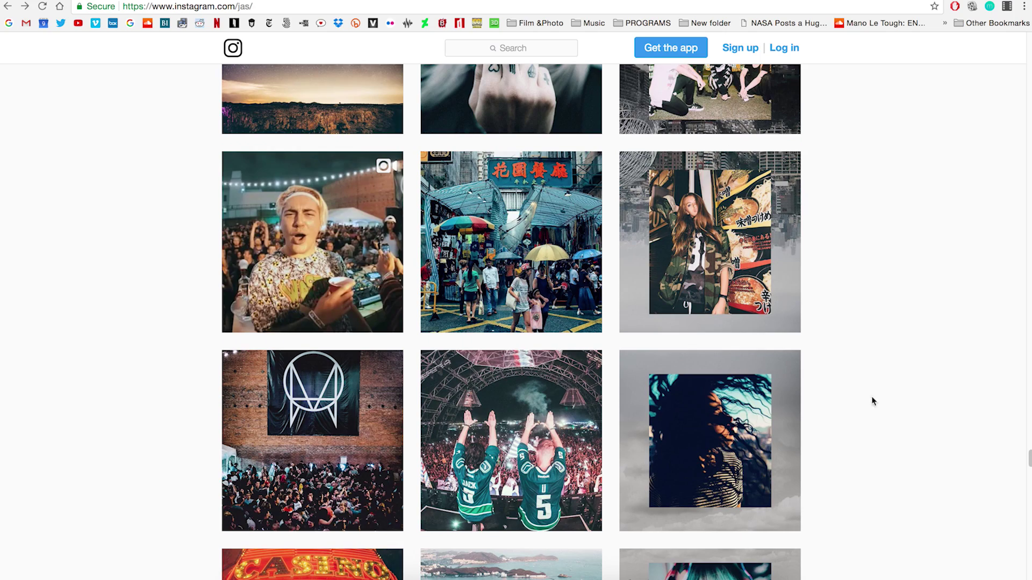
{"action": "scroll", "coordinate": [860, 400], "scroll_direction": "down", "scroll_amount": 8}
{"action": "scroll", "coordinate": [873, 408], "scroll_direction": "up", "scroll_amount": 12}
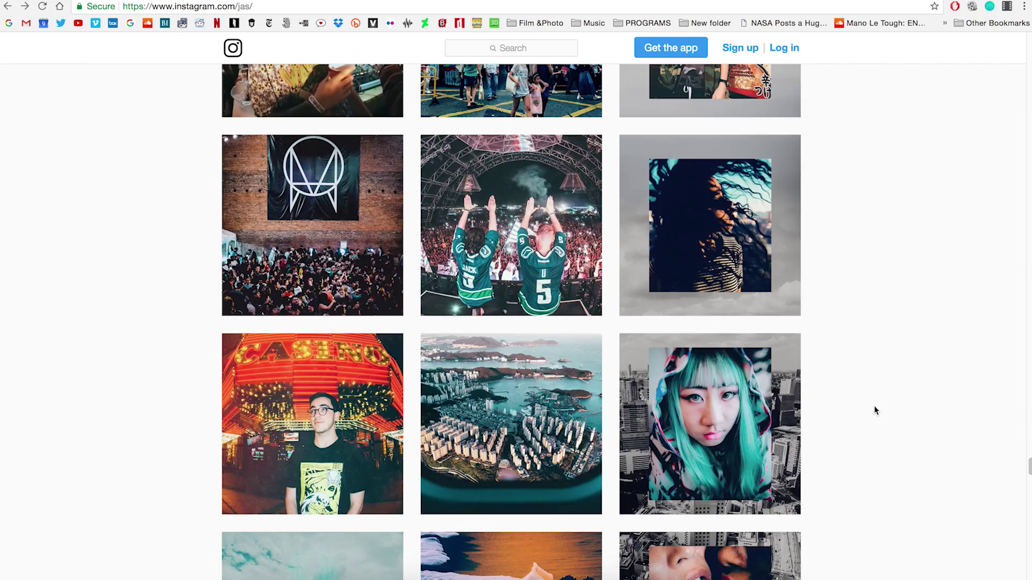
{"action": "scroll", "coordinate": [875, 413], "scroll_direction": "up", "scroll_amount": 10}
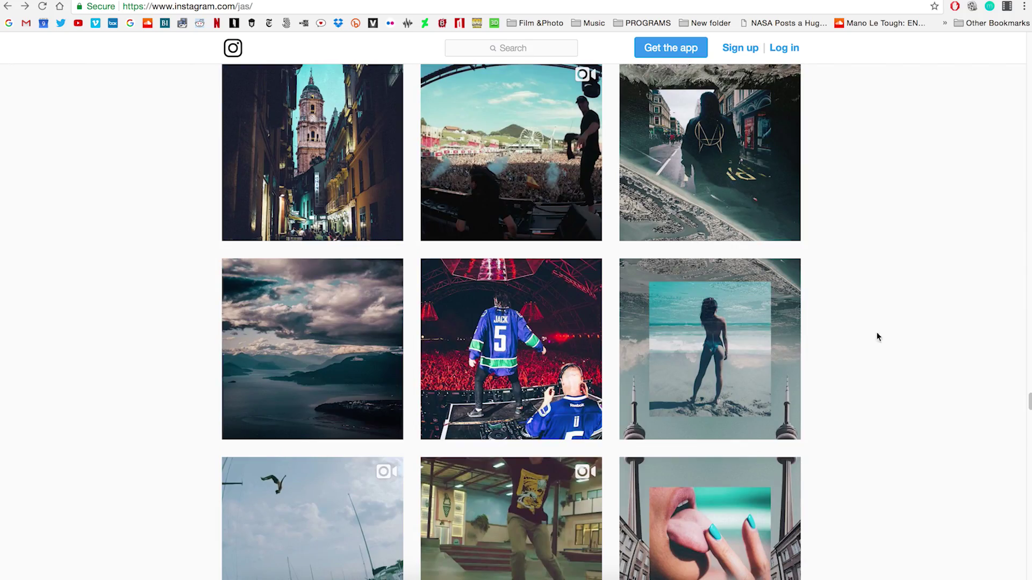
{"action": "scroll", "coordinate": [866, 293], "scroll_direction": "up", "scroll_amount": 10}
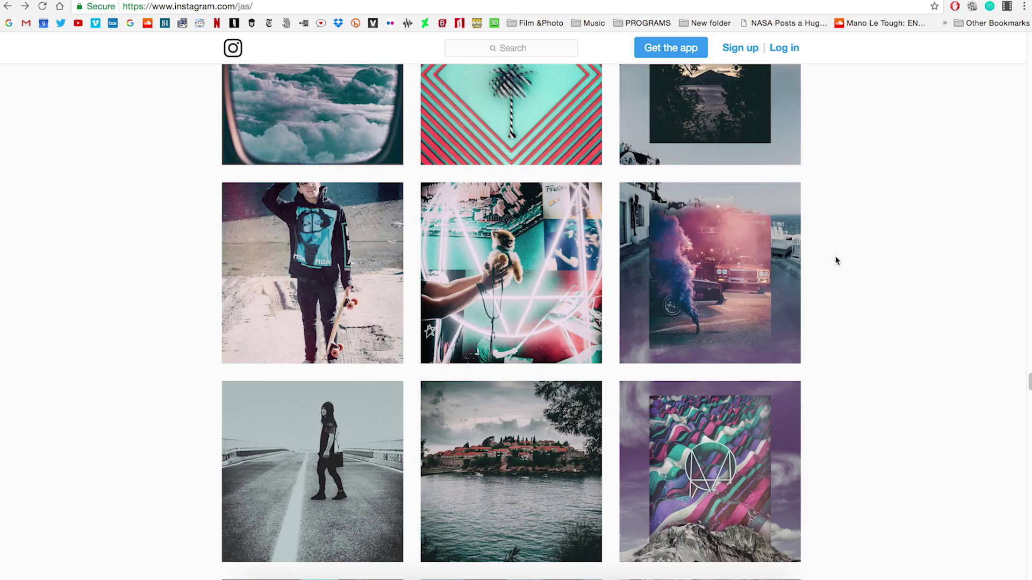
{"action": "scroll", "coordinate": [871, 260], "scroll_direction": "up", "scroll_amount": 4}
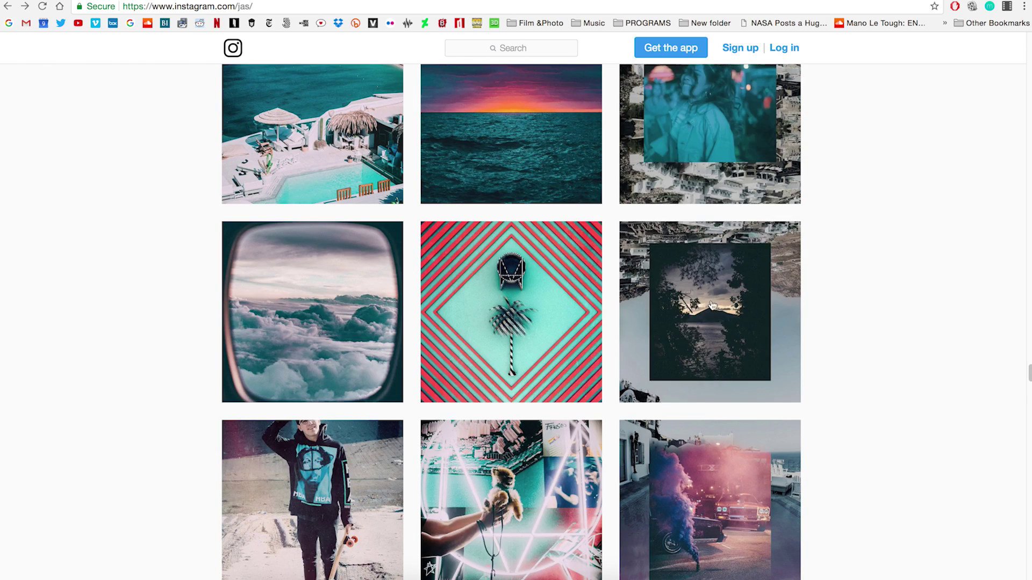
{"action": "scroll", "coordinate": [712, 306], "scroll_direction": "up", "scroll_amount": 6}
{"action": "scroll", "coordinate": [818, 347], "scroll_direction": "down", "scroll_amount": 7}
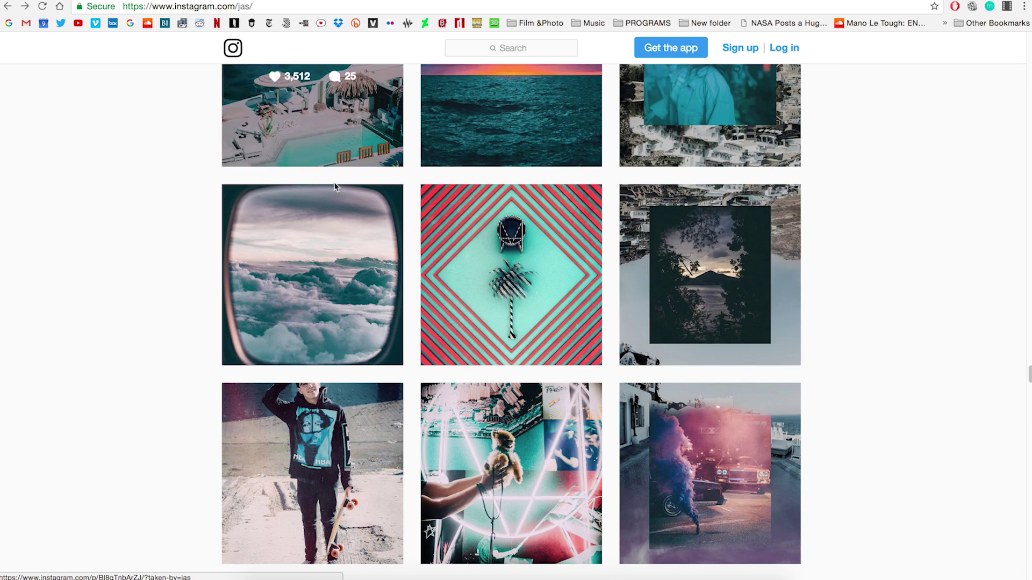
{"action": "scroll", "coordinate": [586, 311], "scroll_direction": "down", "scroll_amount": 9}
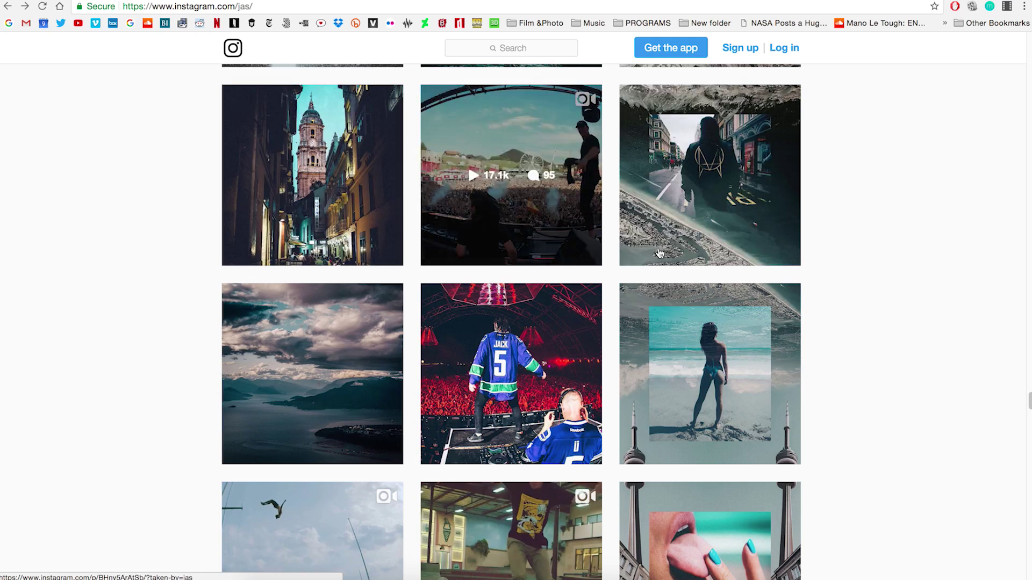
{"action": "scroll", "coordinate": [826, 295], "scroll_direction": "down", "scroll_amount": 20}
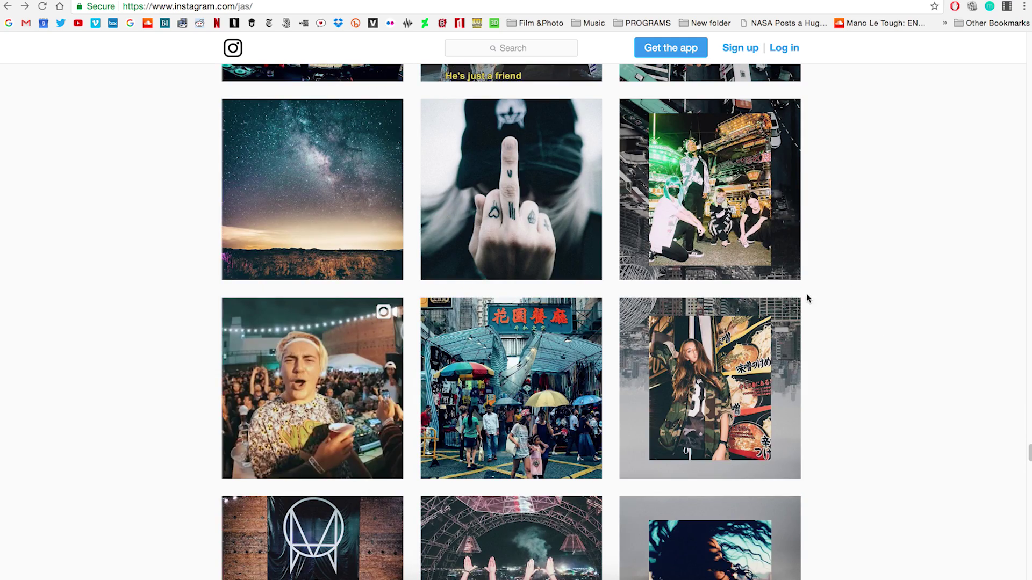
{"action": "scroll", "coordinate": [912, 330], "scroll_direction": "up", "scroll_amount": 5}
{"action": "scroll", "coordinate": [727, 285], "scroll_direction": "up", "scroll_amount": 10}
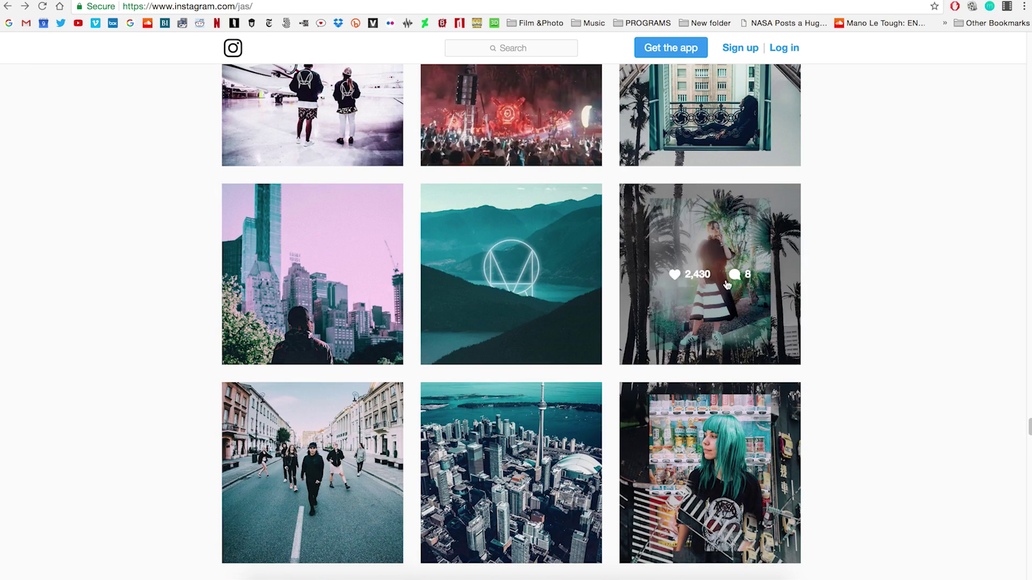
{"action": "scroll", "coordinate": [780, 376], "scroll_direction": "down", "scroll_amount": 7}
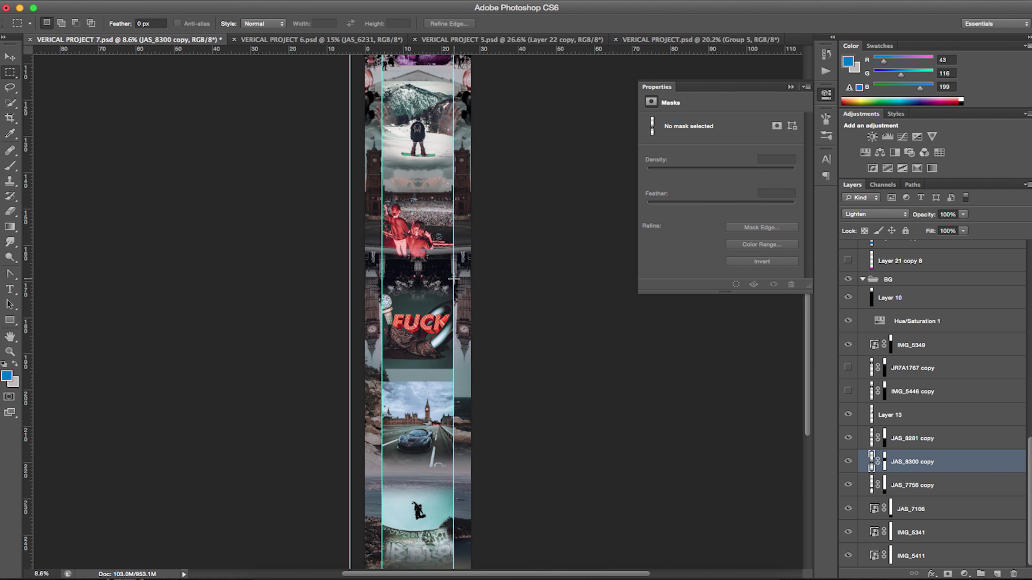
- Switch to Photoshop and examine the long vertical collages in VERICAL PROJECT 7.psd and VERICAL PROJECT 6.psd
{"action": "scroll", "coordinate": [457, 277], "scroll_direction": "down", "scroll_amount": 5}
{"action": "scroll", "coordinate": [437, 272], "scroll_direction": "up", "scroll_amount": 12}
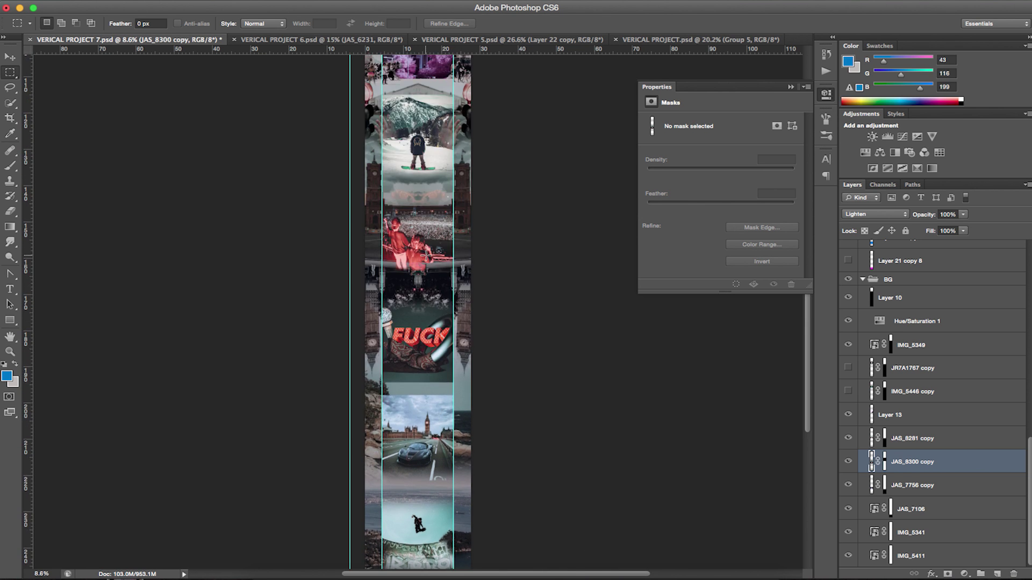
{"action": "scroll", "coordinate": [429, 249], "scroll_direction": "up", "scroll_amount": 3}
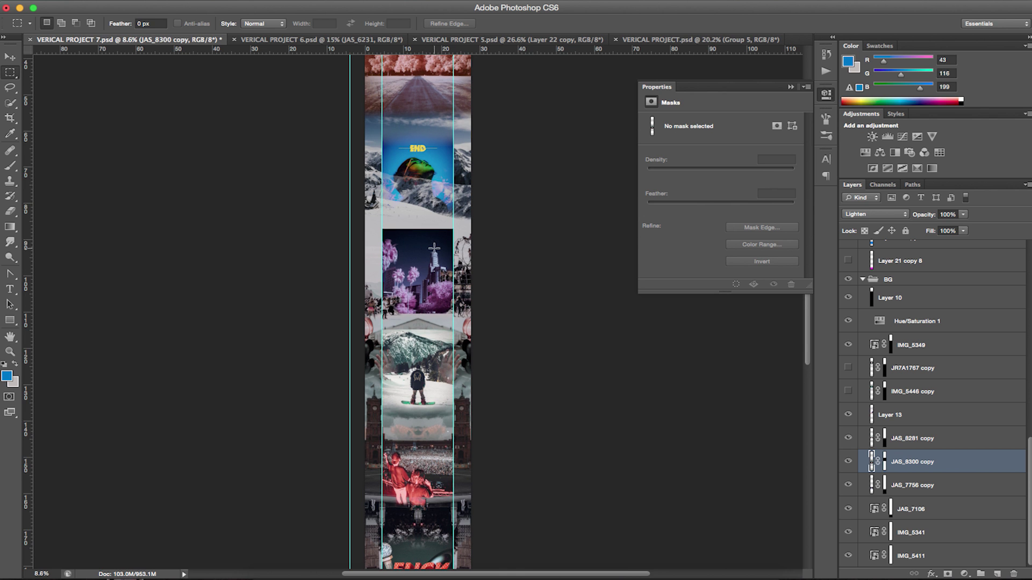
{"action": "scroll", "coordinate": [428, 249], "scroll_direction": "down", "scroll_amount": 2}
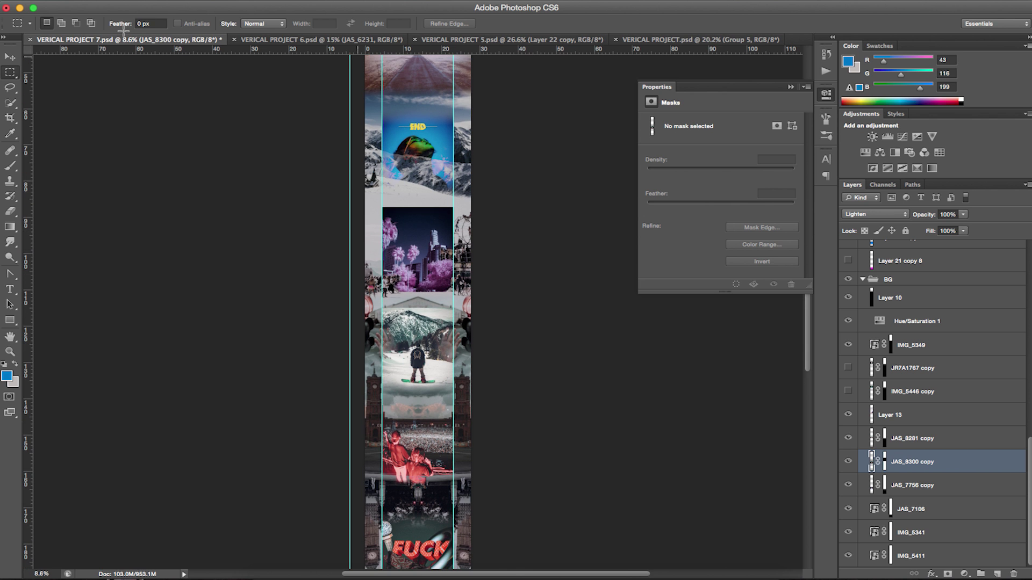
{"action": "left_click", "coordinate": [324, 39]}
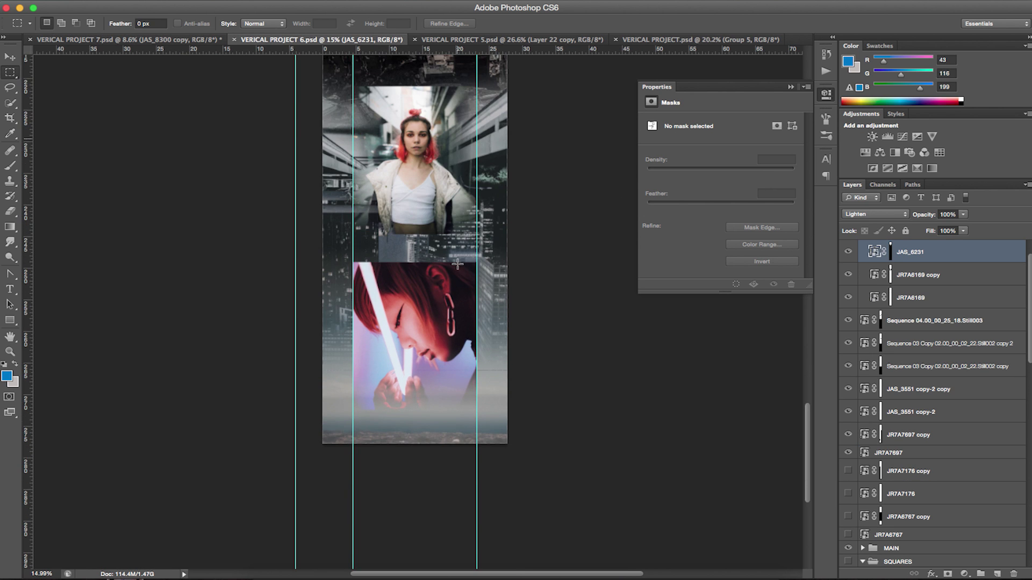
{"action": "scroll", "coordinate": [463, 264], "scroll_direction": "up", "scroll_amount": 5}
{"action": "scroll", "coordinate": [462, 265], "scroll_direction": "down", "scroll_amount": 3}
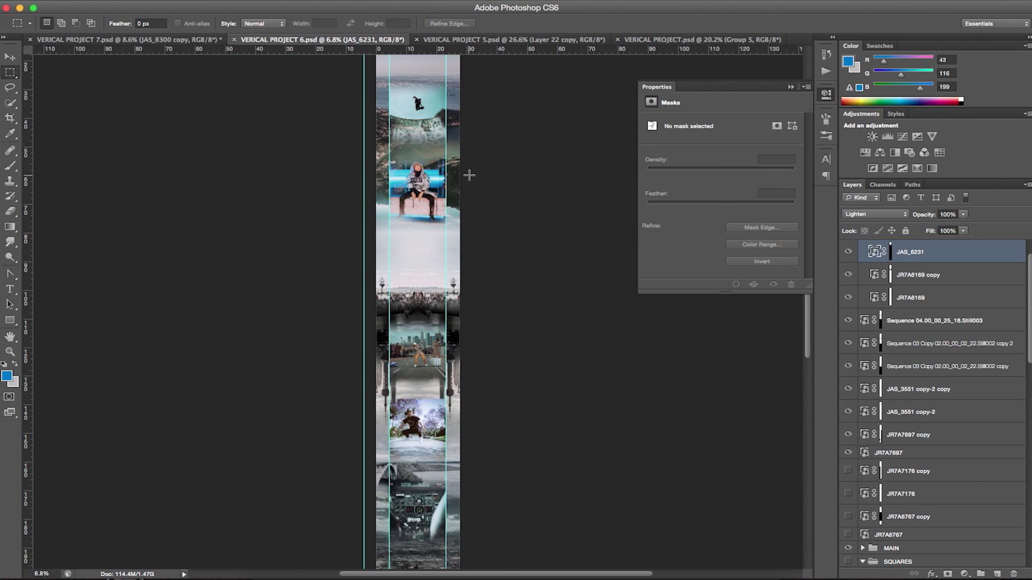
{"action": "scroll", "coordinate": [469, 172], "scroll_direction": "up", "scroll_amount": 5}
{"action": "scroll", "coordinate": [471, 175], "scroll_direction": "down", "scroll_amount": 4}
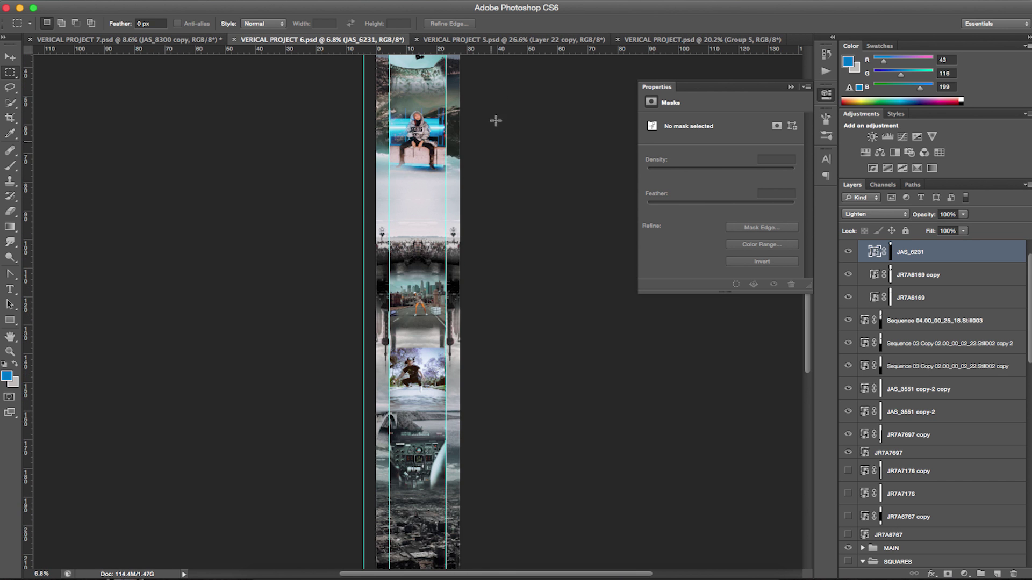
- Examine the vertical collage in VERICAL PROJECT 5.psd, checking how its images blend along the strip
{"action": "left_click", "coordinate": [530, 42]}
{"action": "scroll", "coordinate": [433, 269], "scroll_direction": "up", "scroll_amount": 6}
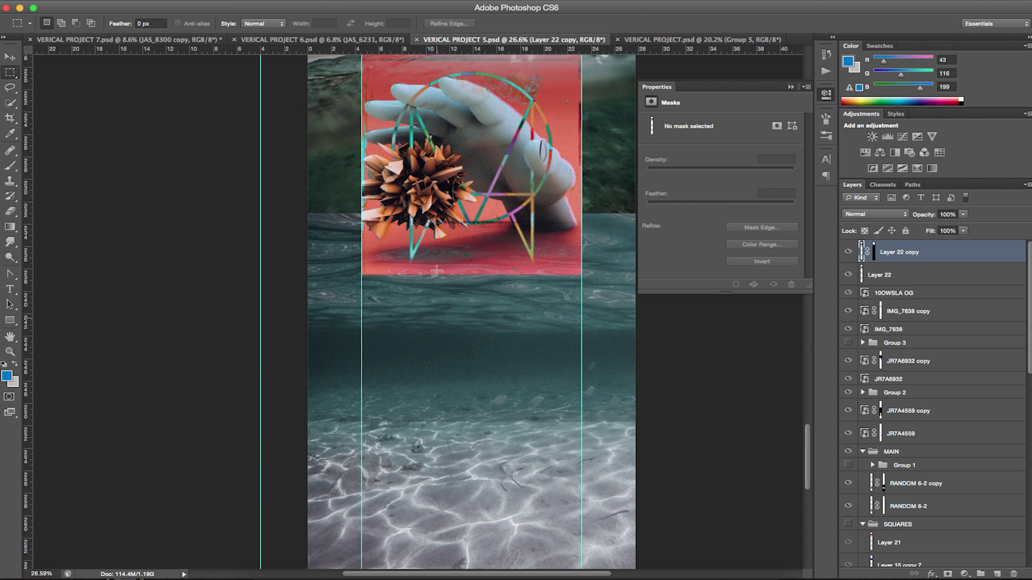
{"action": "scroll", "coordinate": [437, 269], "scroll_direction": "up", "scroll_amount": 10}
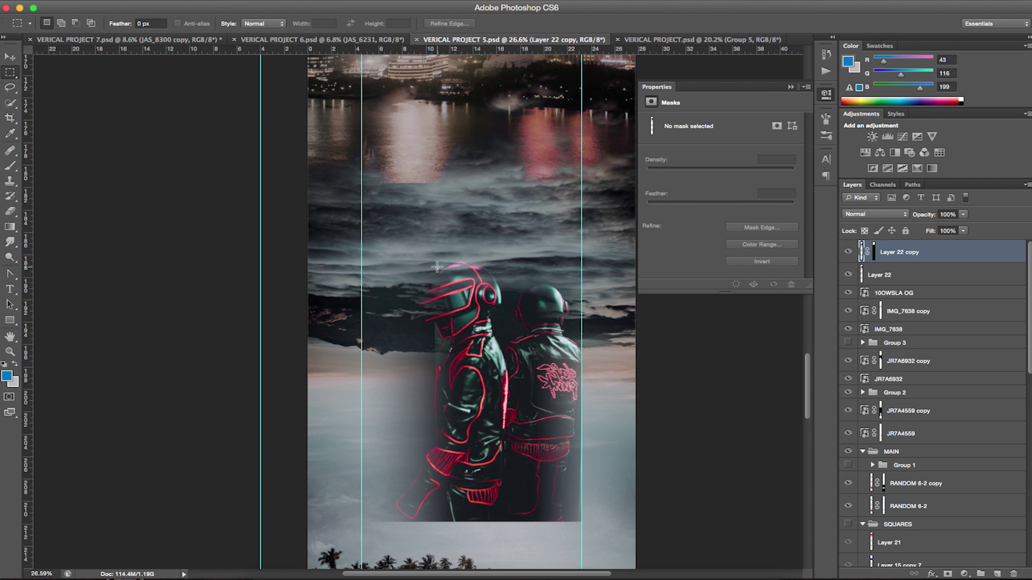
{"action": "scroll", "coordinate": [437, 264], "scroll_direction": "up", "scroll_amount": 5}
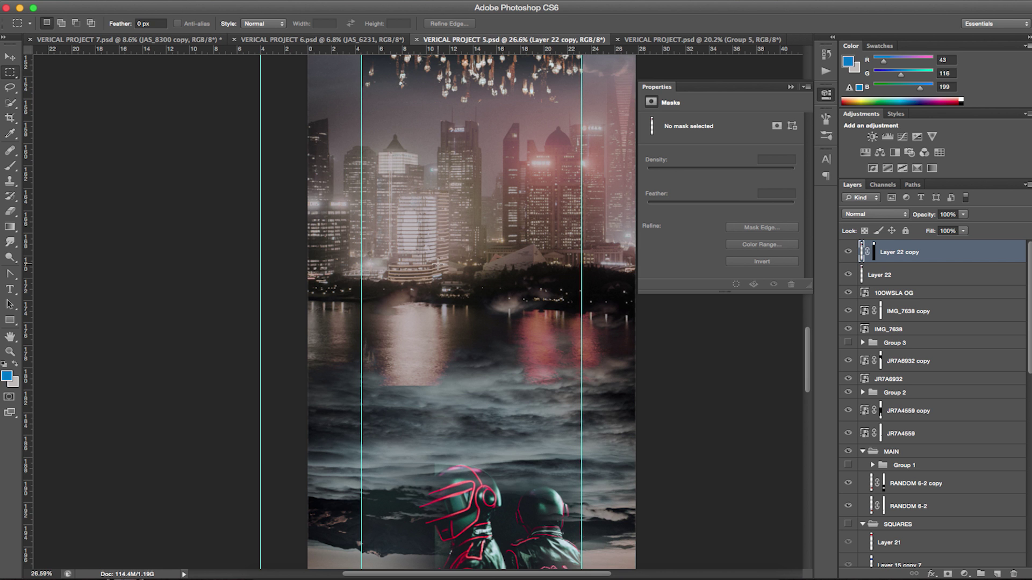
{"action": "scroll", "coordinate": [427, 282], "scroll_direction": "down", "scroll_amount": 3}
{"action": "scroll", "coordinate": [428, 282], "scroll_direction": "up", "scroll_amount": 8}
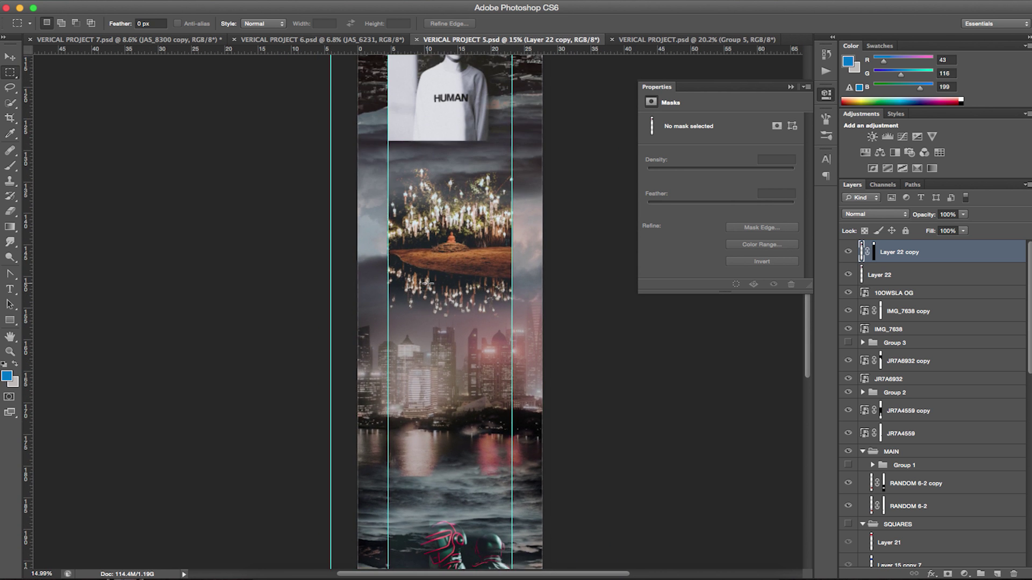
{"action": "scroll", "coordinate": [428, 284], "scroll_direction": "up", "scroll_amount": 7}
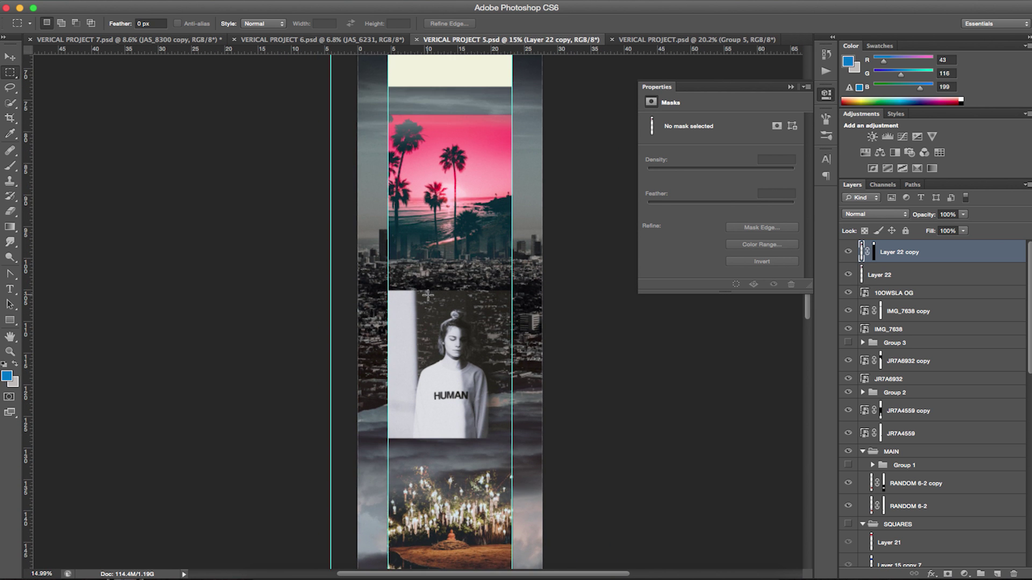
{"action": "scroll", "coordinate": [423, 332], "scroll_direction": "up", "scroll_amount": 7}
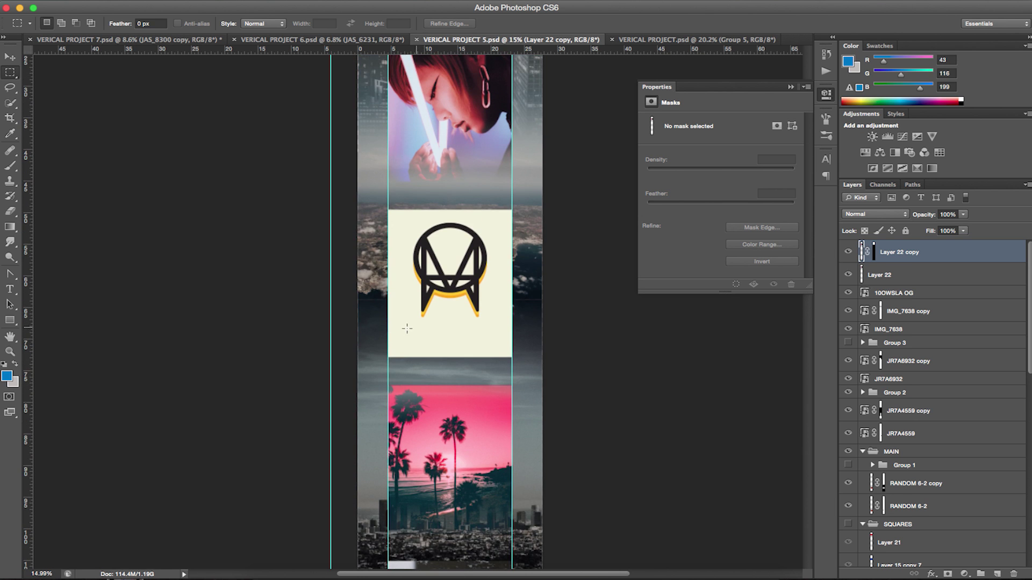
- Examine the vertical collages in VERICAL PROJECT.psd and VERICAL PROJECT 3.psd
{"action": "key", "text": "ctrl+Tab"}
{"action": "scroll", "coordinate": [494, 276], "scroll_direction": "up", "scroll_amount": 10}
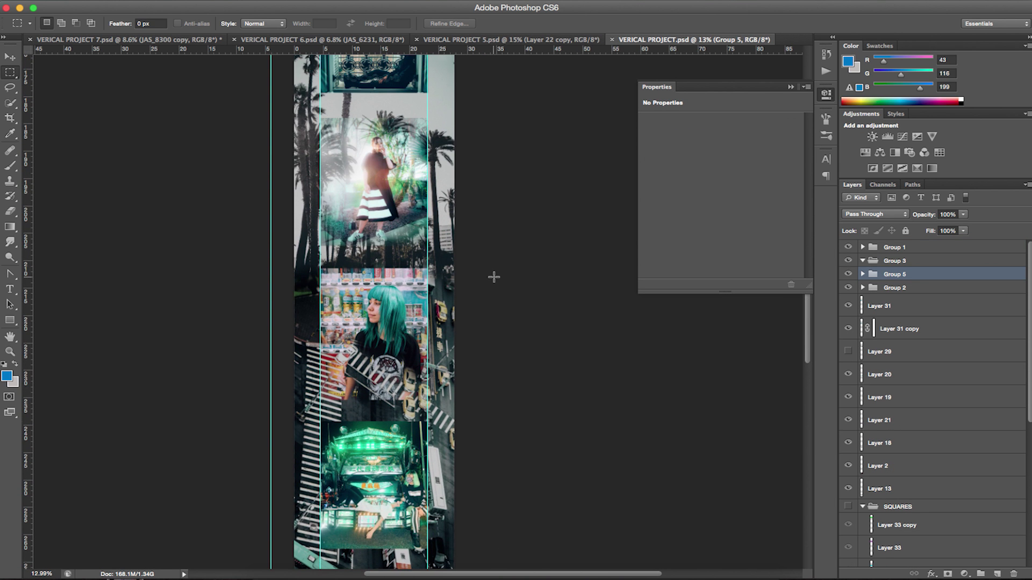
{"action": "scroll", "coordinate": [494, 277], "scroll_direction": "up", "scroll_amount": 10}
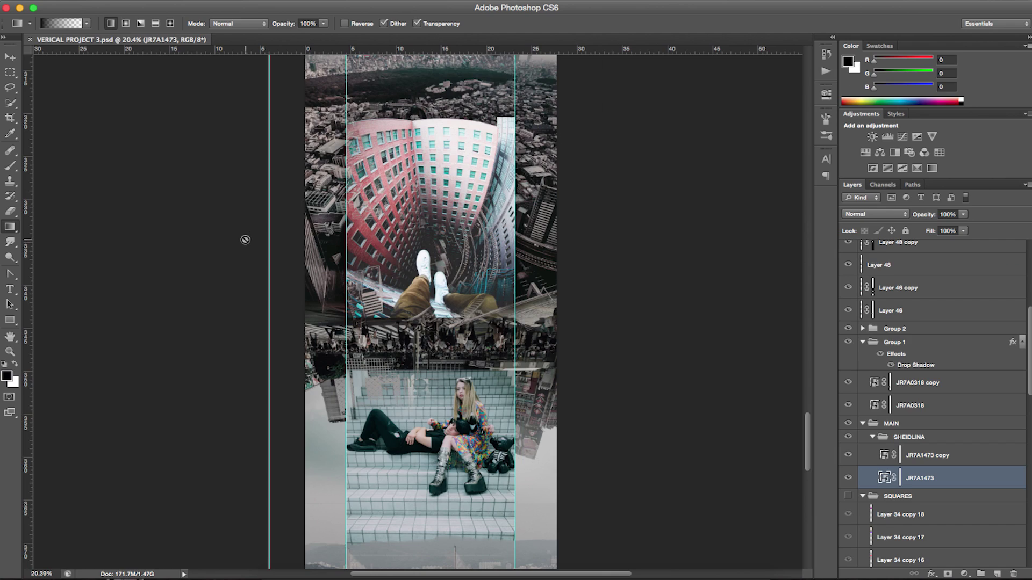
{"action": "scroll", "coordinate": [239, 225], "scroll_direction": "down", "scroll_amount": 1}
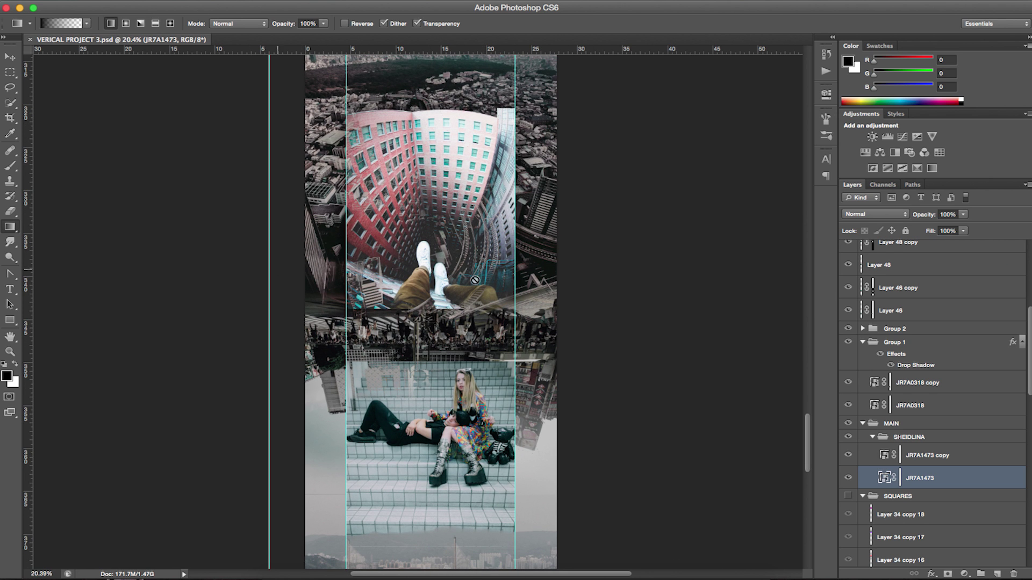
{"action": "scroll", "coordinate": [379, 186], "scroll_direction": "down", "scroll_amount": 5}
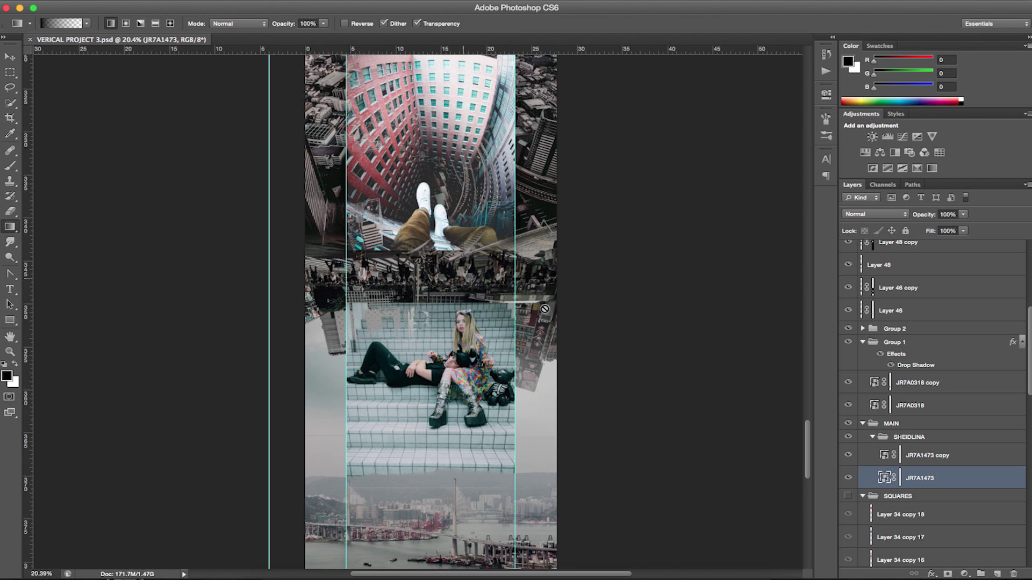
{"action": "scroll", "coordinate": [635, 327], "scroll_direction": "up", "scroll_amount": 5}
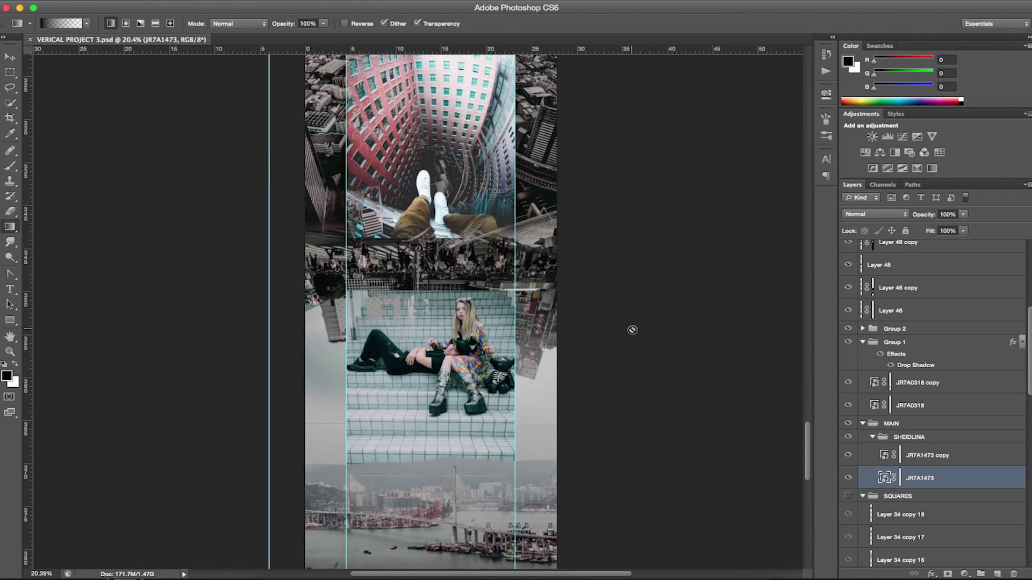
{"action": "scroll", "coordinate": [455, 207], "scroll_direction": "down", "scroll_amount": 2}
- Create a new document 2000 pixels wide and 8000 pixels high at 72 pixels/inch with transparent background contents
{"action": "left_click", "coordinate": [115, 0]}
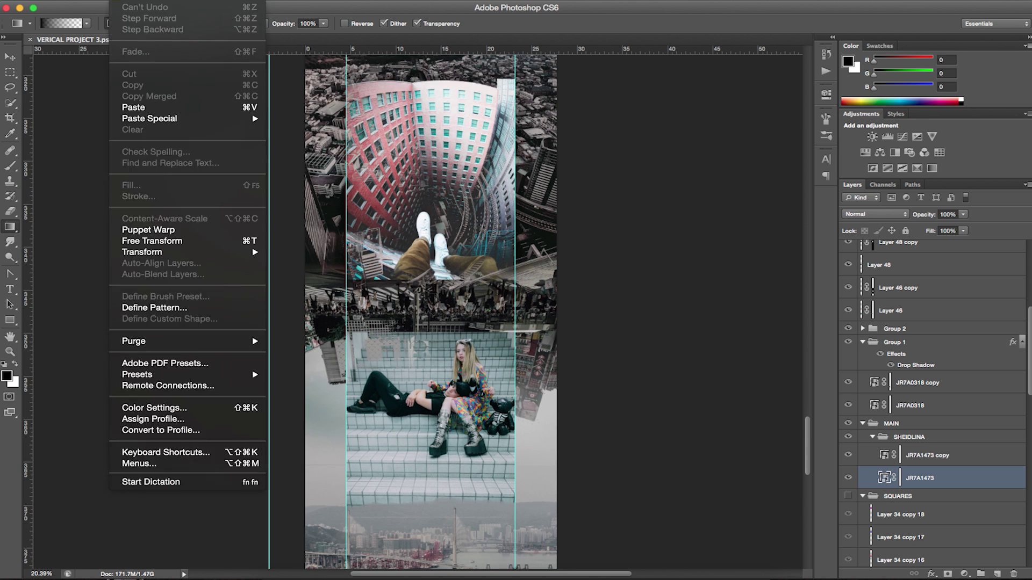
{"action": "left_click", "coordinate": [113, 7]}
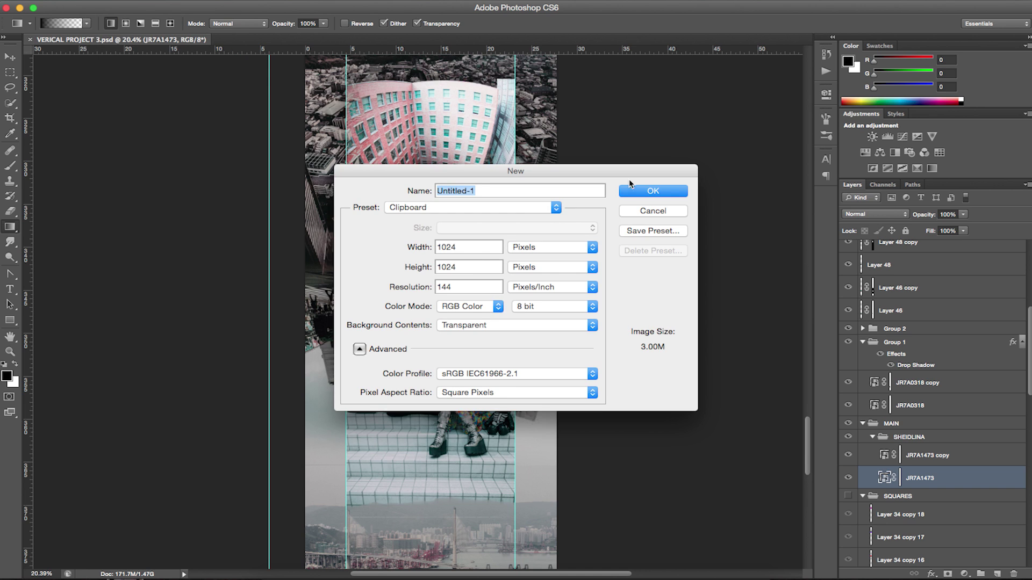
{"action": "double_click", "coordinate": [475, 247]}
{"action": "type", "text": "2000"}
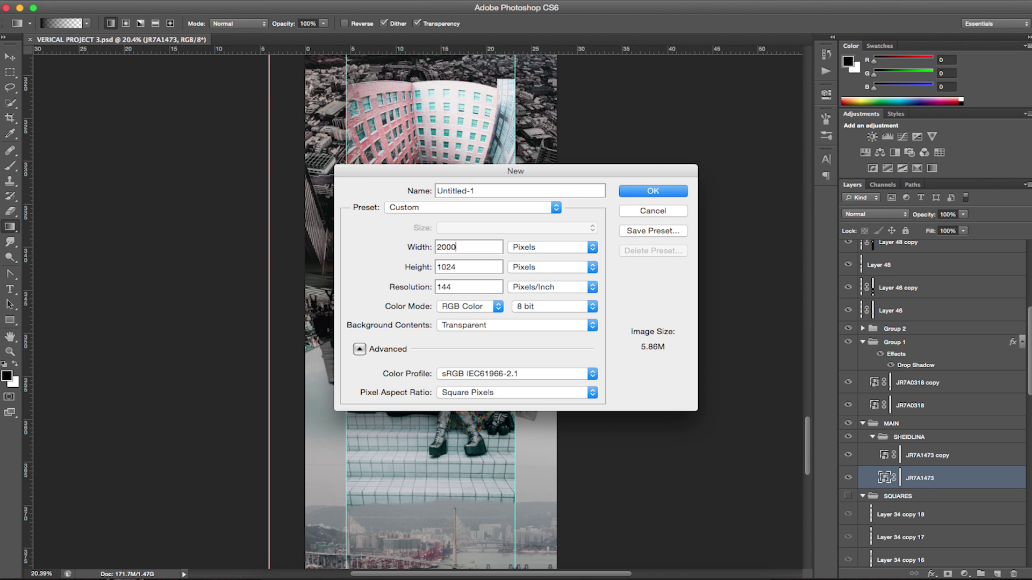
{"action": "key", "text": "Tab"}
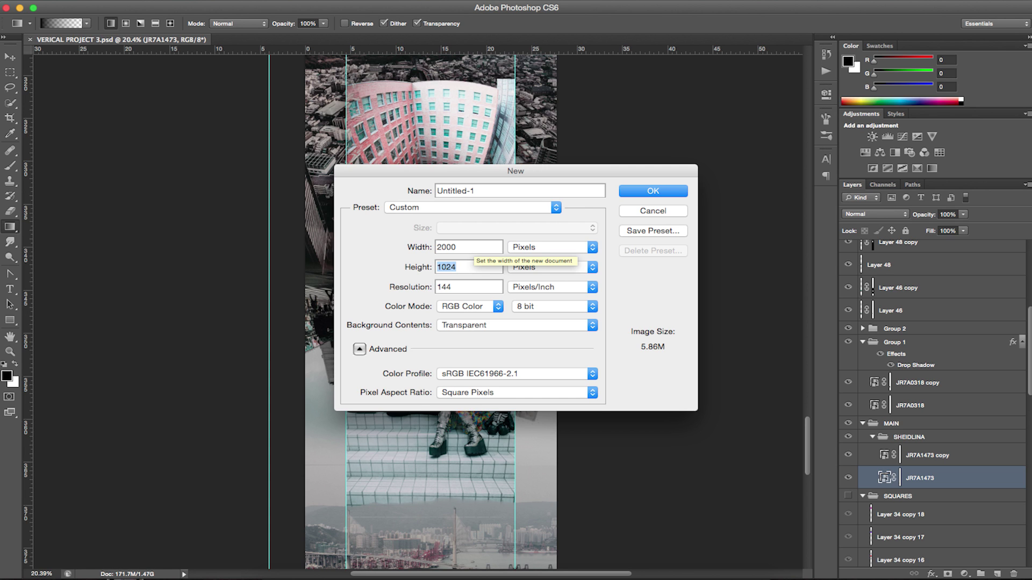
{"action": "type", "text": "8000"}
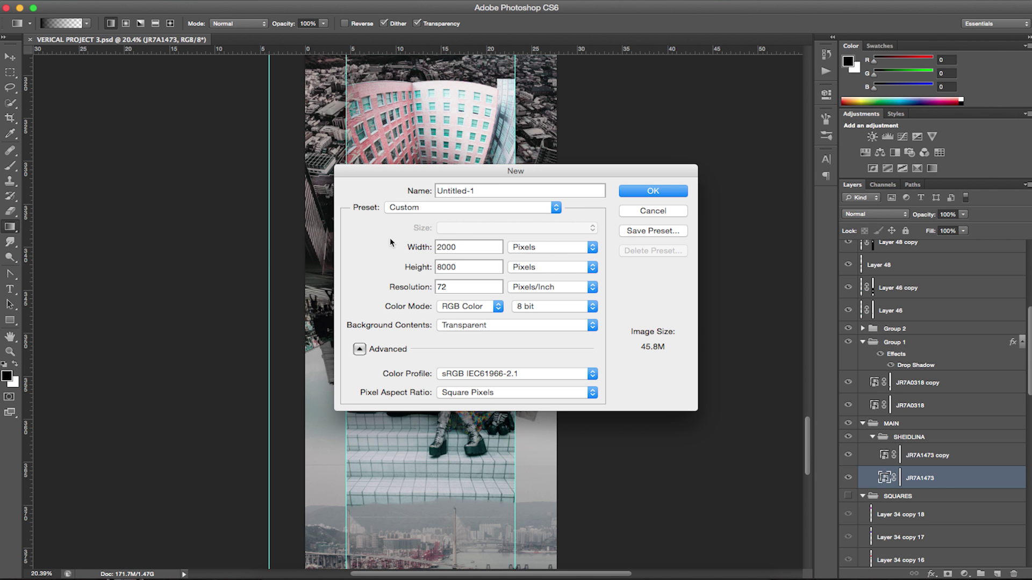
{"action": "key", "text": "Return"}
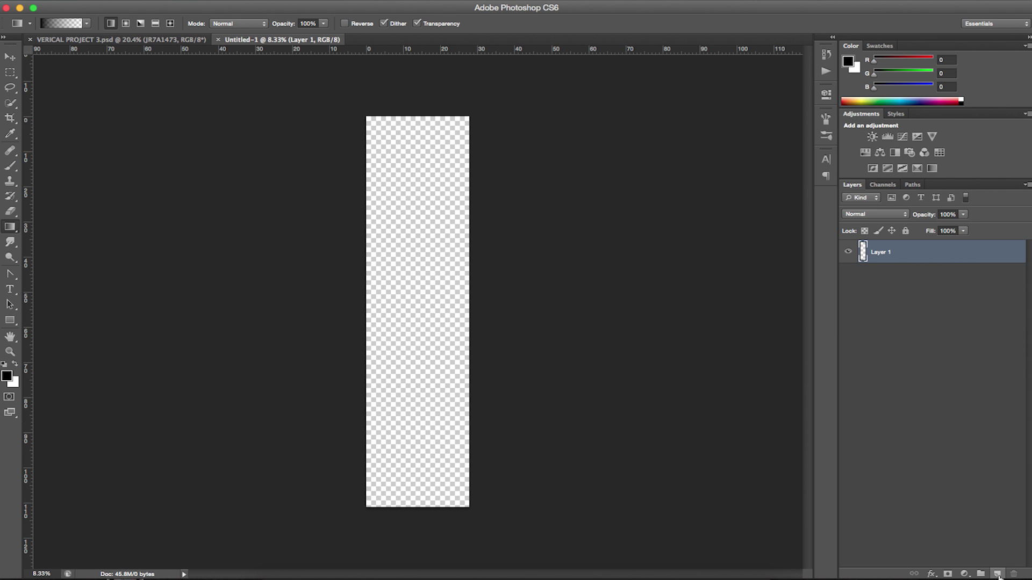
- Select a full-width square about 2000 pixels high in mid-canvas and fill it with red (#d92f2f) using the Paint Bucket
{"action": "key", "text": "m"}
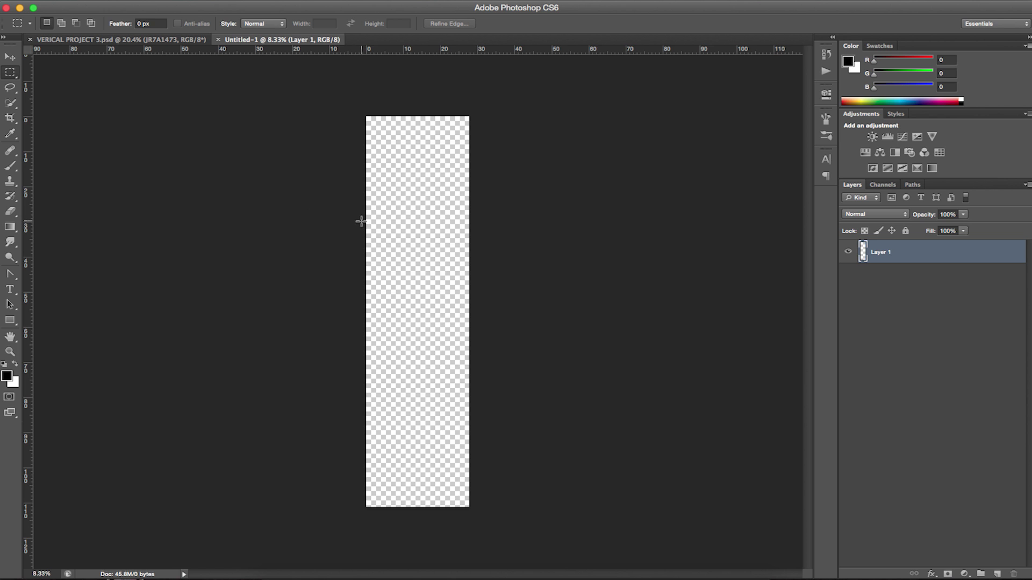
{"action": "left_click_drag", "start_coordinate": [331, 216], "coordinate": [667, 312]}
{"action": "left_click", "coordinate": [6, 375]}
{"action": "left_click", "coordinate": [762, 150]}
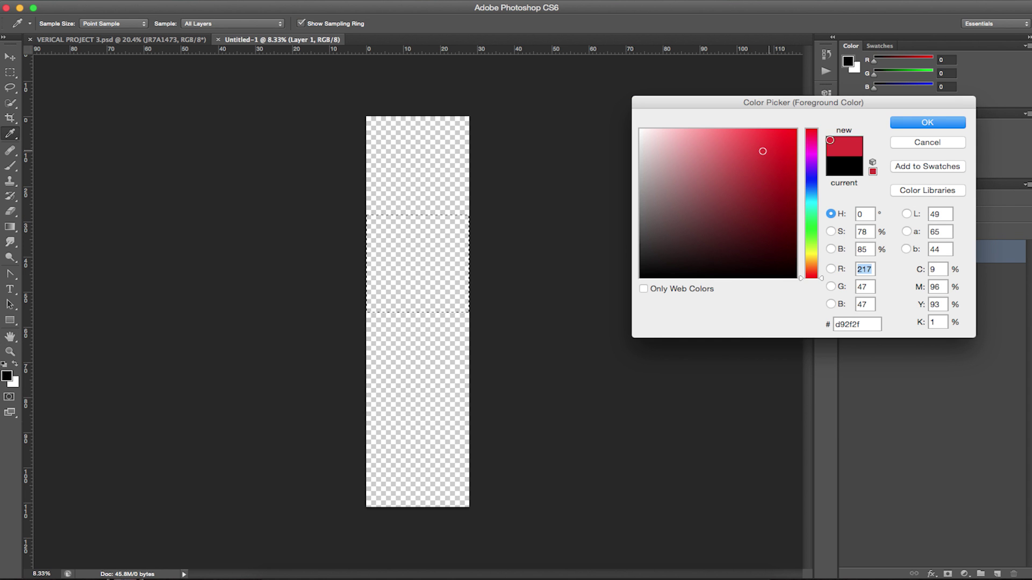
{"action": "left_click", "coordinate": [928, 122]}
{"action": "key", "text": "g"}
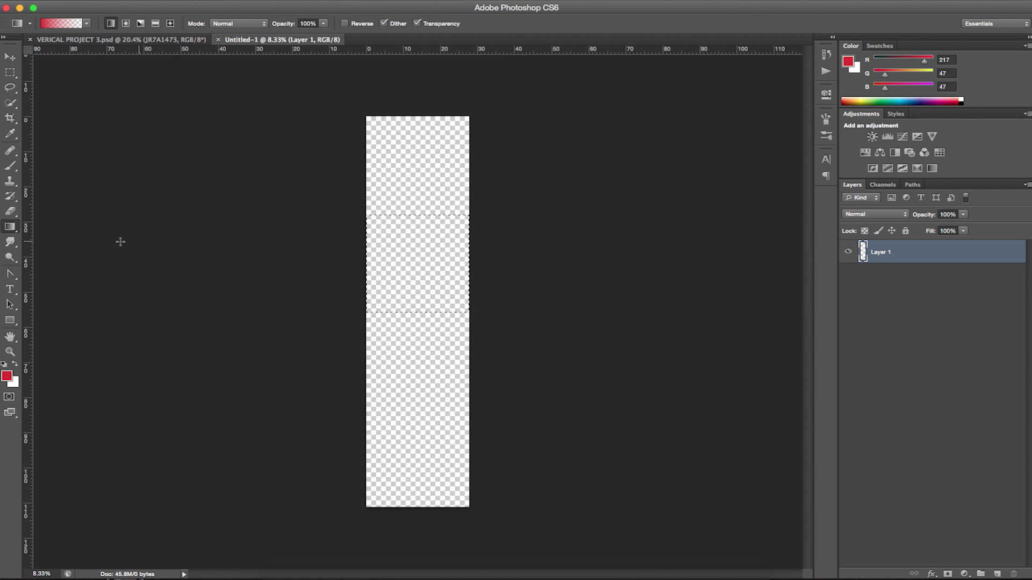
{"action": "right_click", "coordinate": [10, 227]}
{"action": "left_click", "coordinate": [72, 236]}
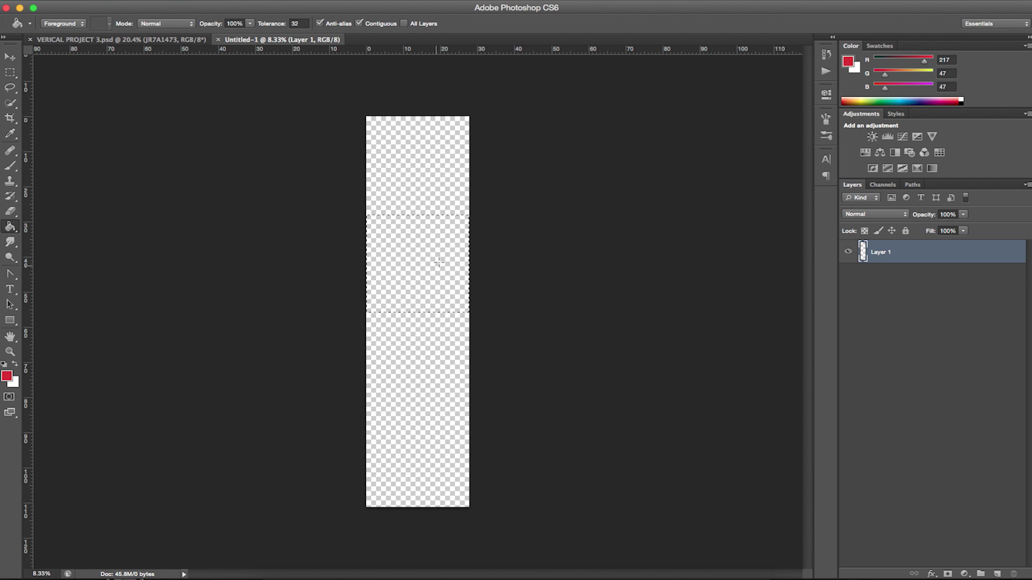
{"action": "left_click", "coordinate": [424, 255]}
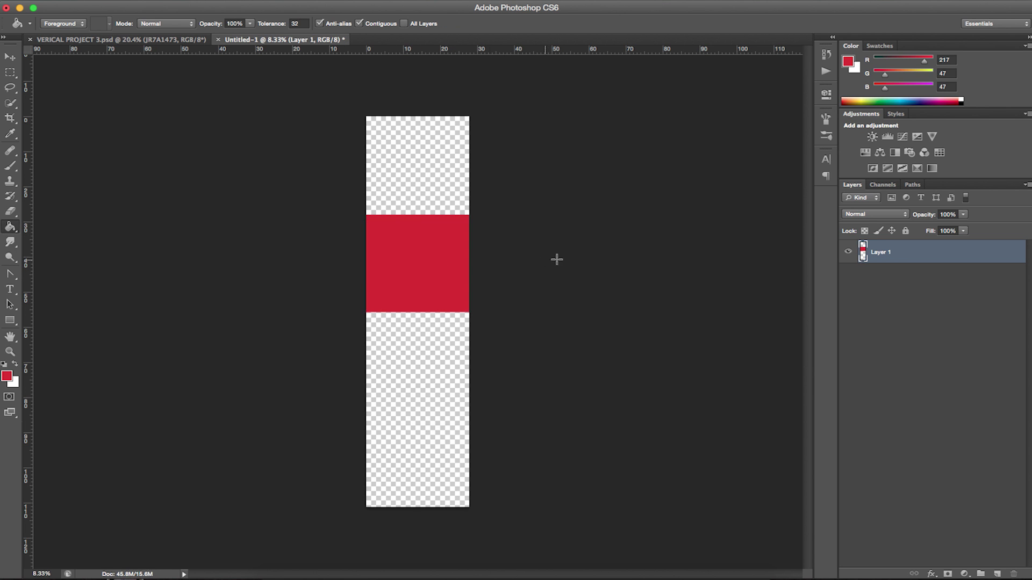
- Align the red square to the bottom edge of the canvas and clear the selection
{"action": "key", "text": "v"}
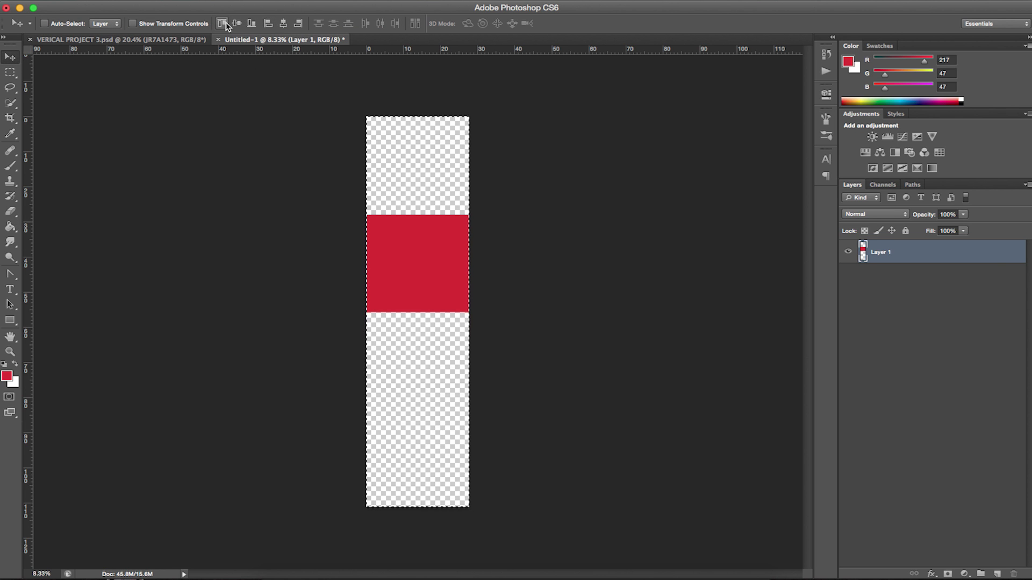
{"action": "left_click", "coordinate": [251, 23]}
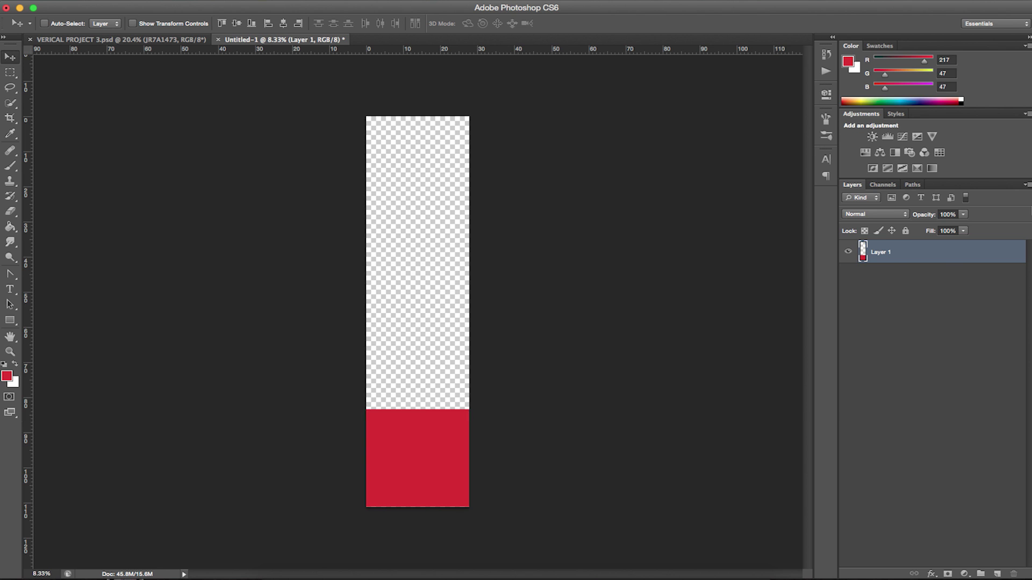
{"action": "key", "text": "super+d"}
- Add a blue (#2f37d9) copy of the red square on its own layer, stacked directly above the red one
{"action": "key", "text": "super+j"}
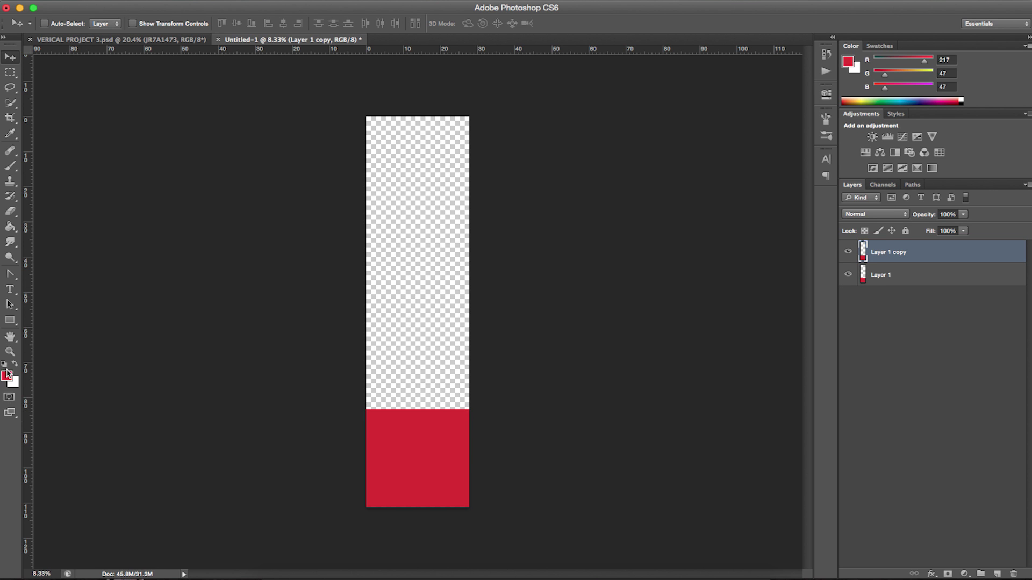
{"action": "left_click", "coordinate": [11, 378]}
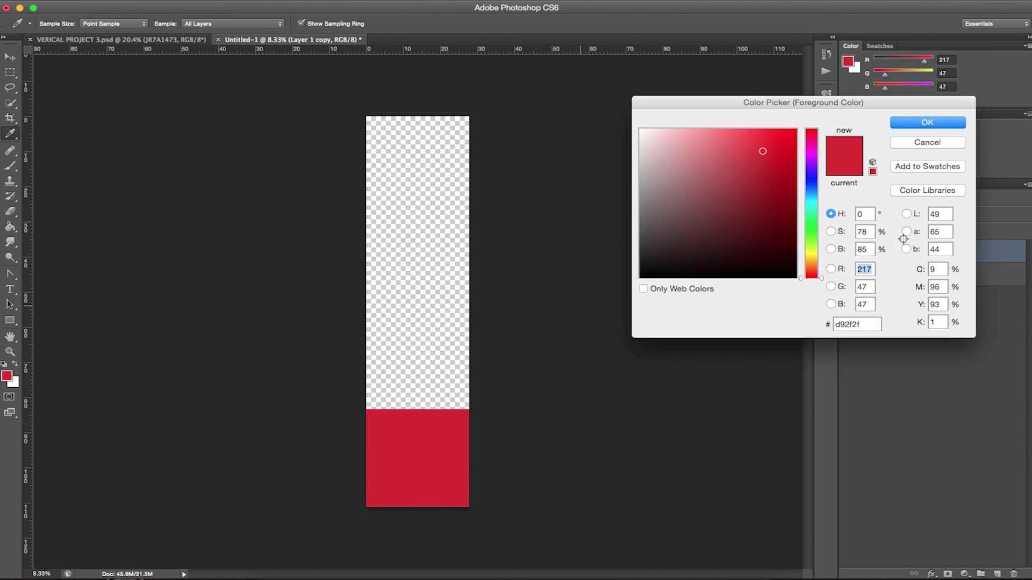
{"action": "left_click", "coordinate": [816, 180]}
{"action": "key", "text": "Return"}
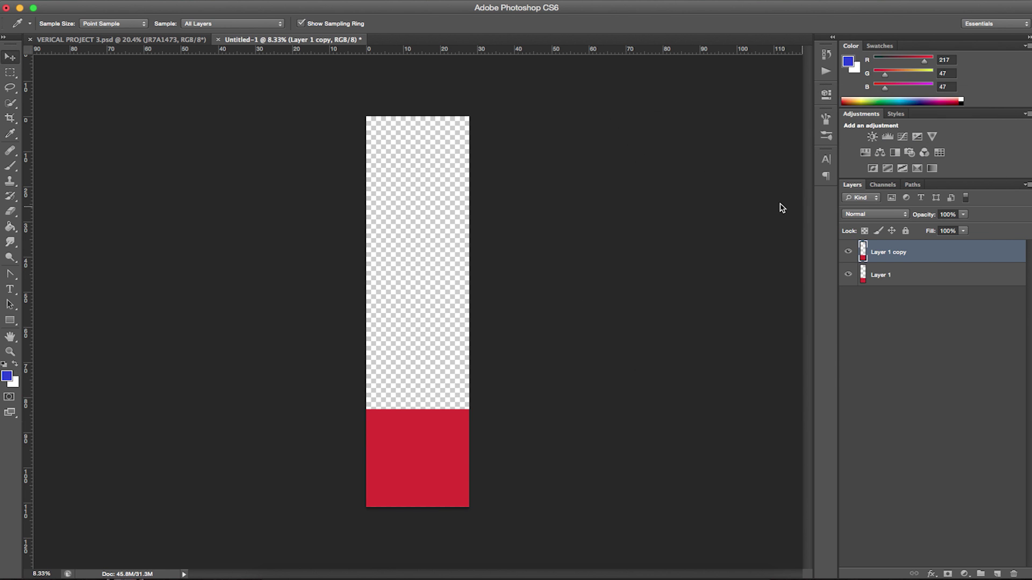
{"action": "key", "text": "v"}
{"action": "key", "text": "g"}
{"action": "left_click", "coordinate": [452, 445]}
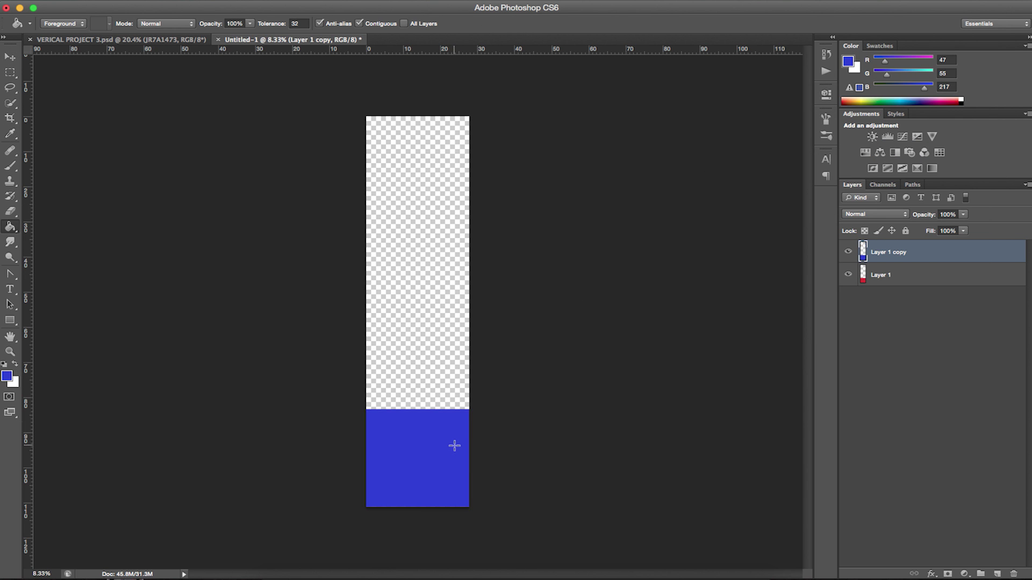
{"action": "key", "text": "v"}
{"action": "left_click_drag", "start_coordinate": [433, 449], "coordinate": [428, 348]}
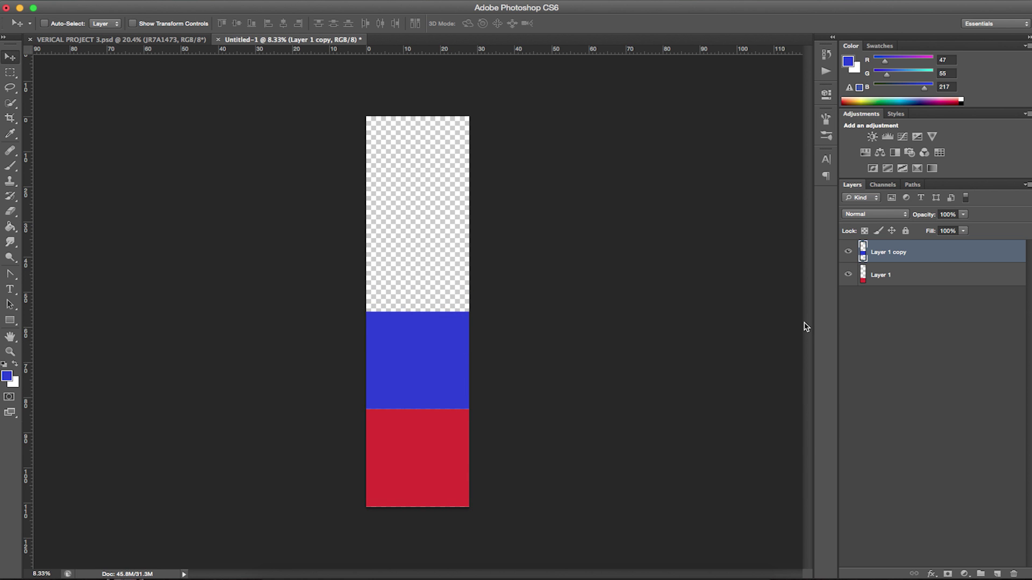
- Add a green (#2fd957) copy of the blue square on its own layer, stacked directly above the blue one
{"action": "key", "text": "super+j"}
{"action": "left_click", "coordinate": [4, 380]}
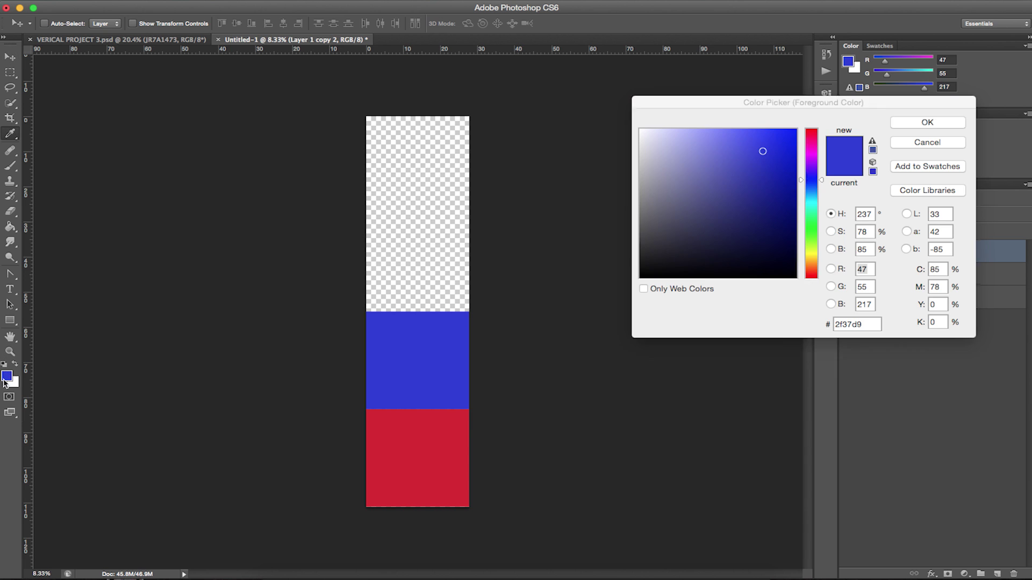
{"action": "left_click", "coordinate": [810, 212]}
{"action": "left_click", "coordinate": [928, 123]}
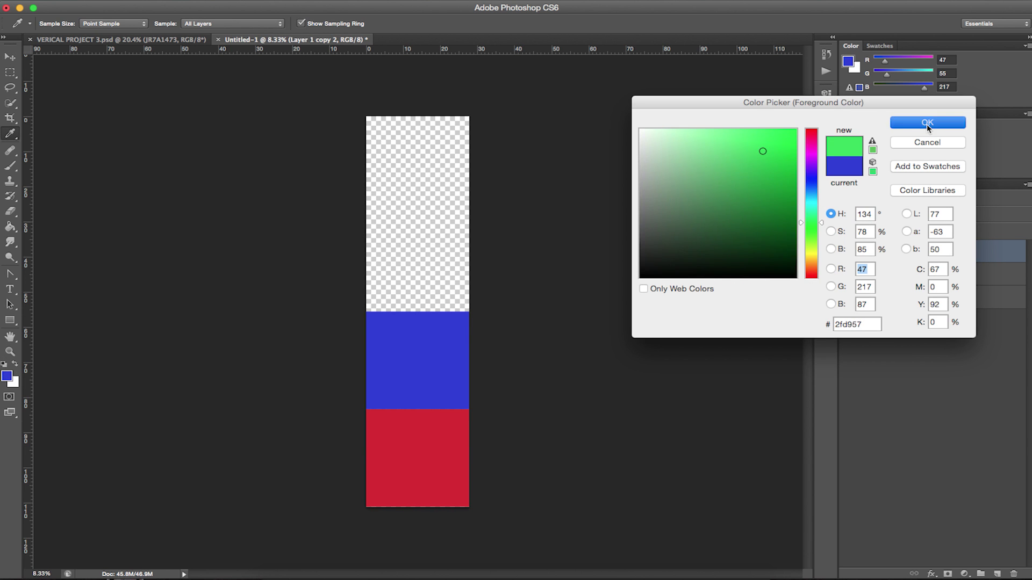
{"action": "key", "text": "g"}
{"action": "left_click", "coordinate": [408, 338]}
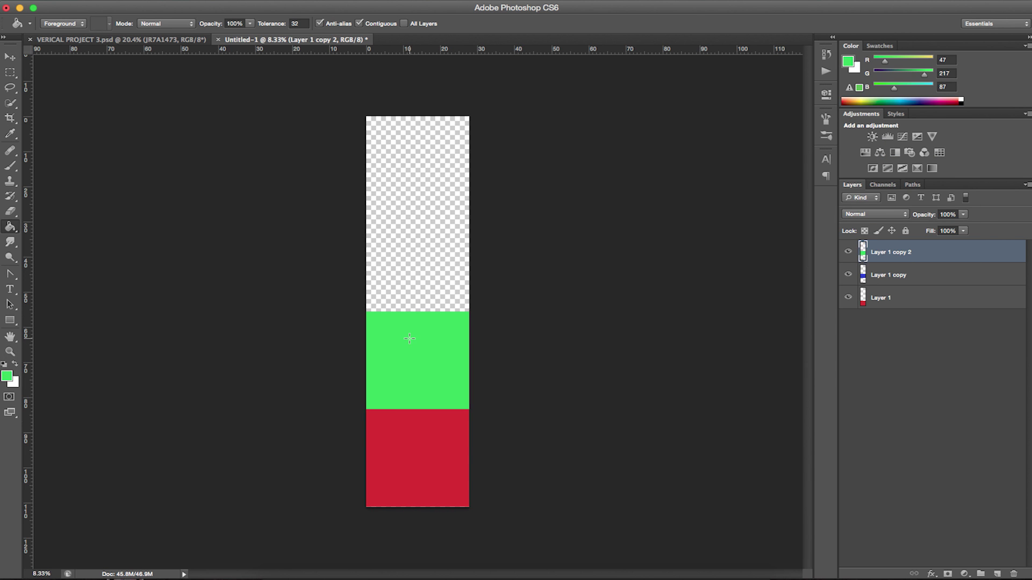
{"action": "key", "text": "v"}
{"action": "left_click_drag", "start_coordinate": [428, 348], "coordinate": [430, 249]}
- Create a layer group above the square layers and name it SQUARES
{"action": "scroll", "coordinate": [454, 320], "scroll_direction": "up", "scroll_amount": 5}
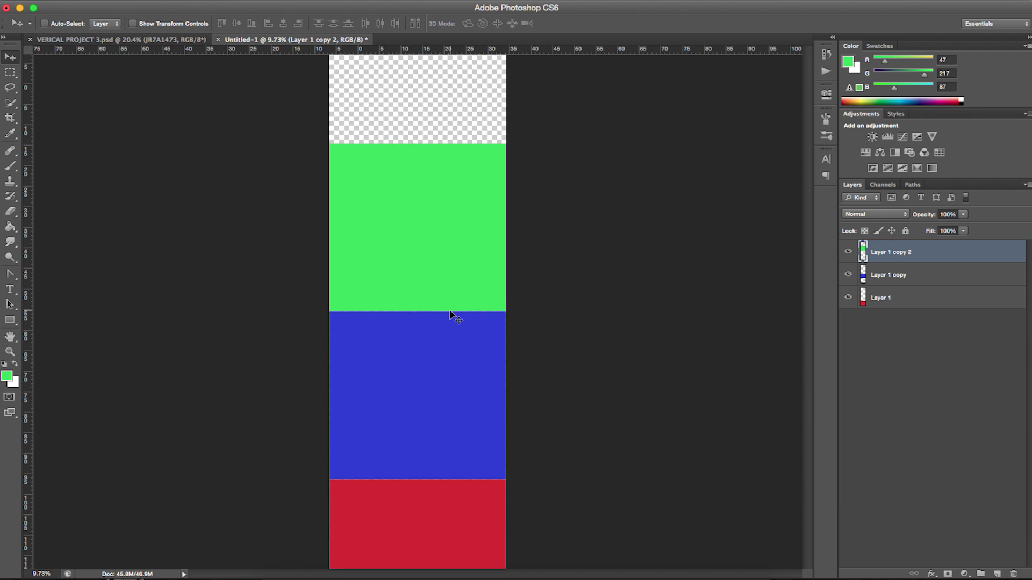
{"action": "scroll", "coordinate": [448, 315], "scroll_direction": "down", "scroll_amount": 4}
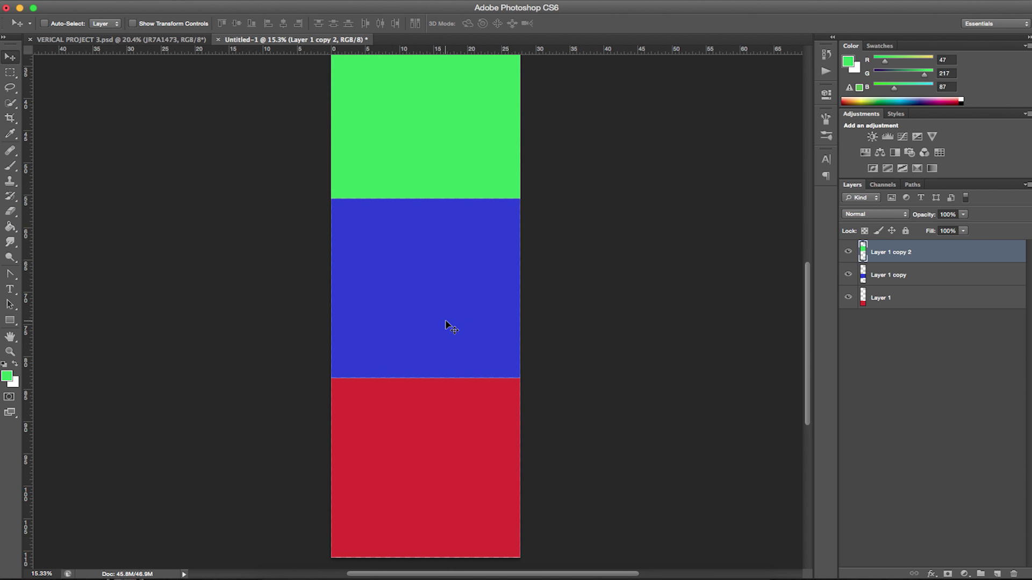
{"action": "scroll", "coordinate": [447, 322], "scroll_direction": "down", "scroll_amount": 2}
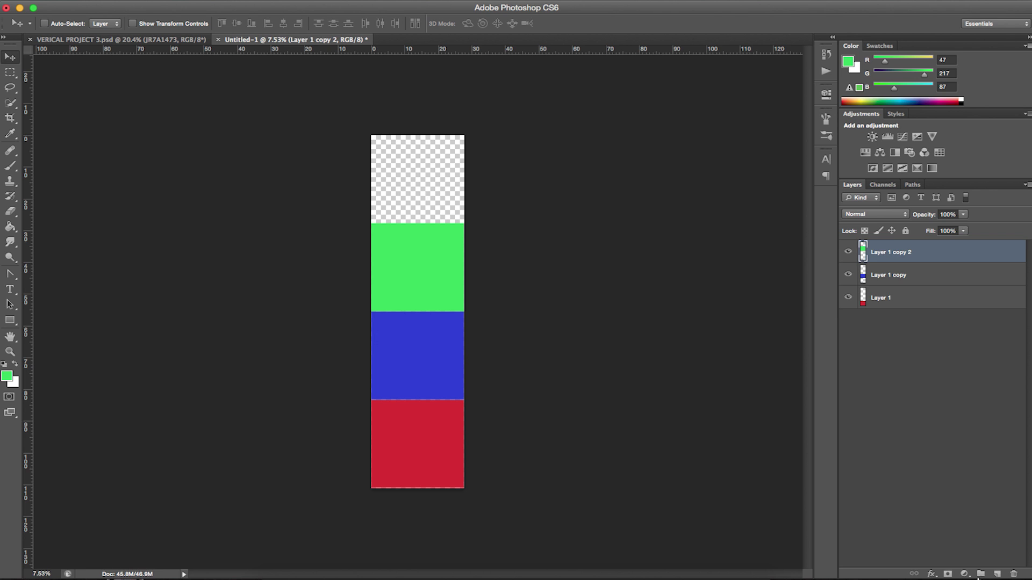
{"action": "left_click", "coordinate": [980, 574]}
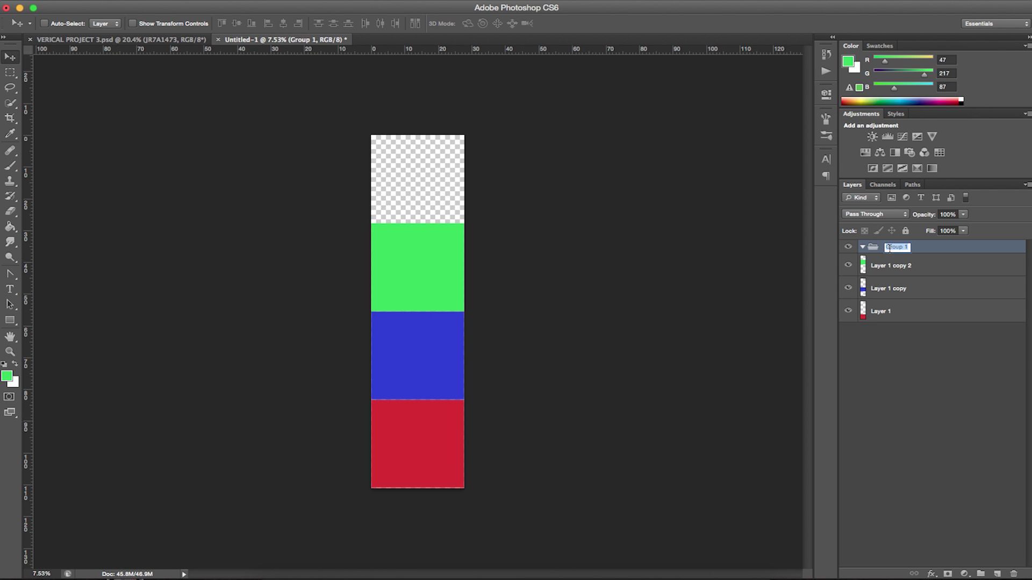
{"action": "type", "text": "SQUARES"}
{"action": "key", "text": "Return"}
- Create two more layer groups named BACKGROUND and MAIN IMAGE, with MAIN IMAGE at the top of the stack
{"action": "left_click", "coordinate": [981, 574]}
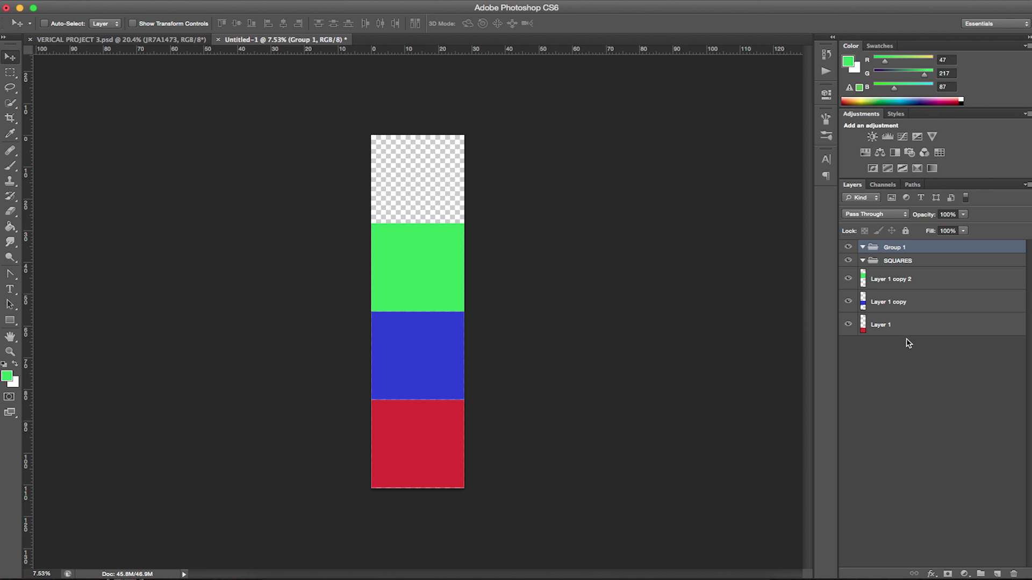
{"action": "double_click", "coordinate": [894, 247]}
{"action": "type", "text": "BACKGROUND"}
{"action": "key", "text": "Return"}
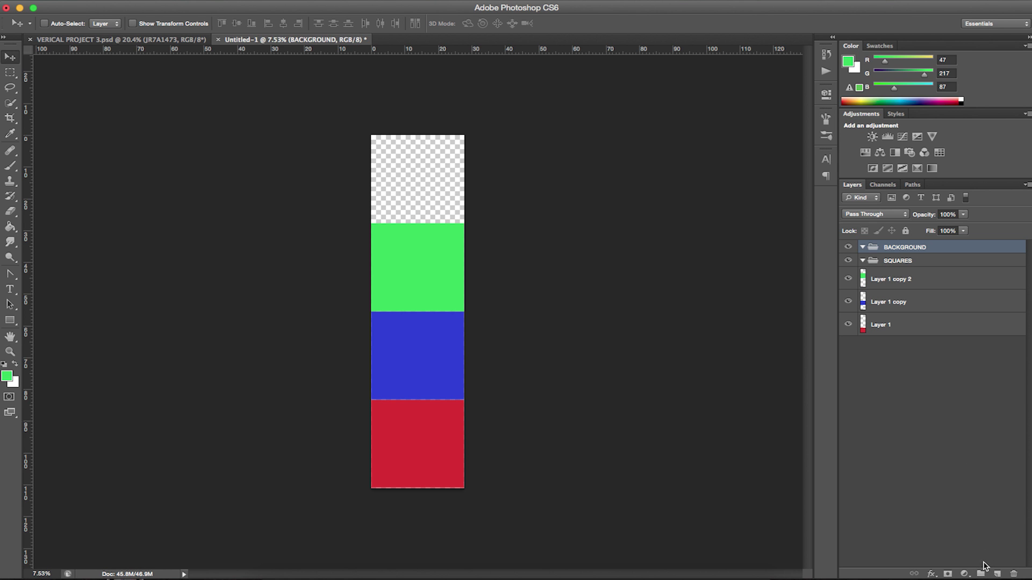
{"action": "left_click", "coordinate": [982, 573]}
{"action": "double_click", "coordinate": [895, 248]}
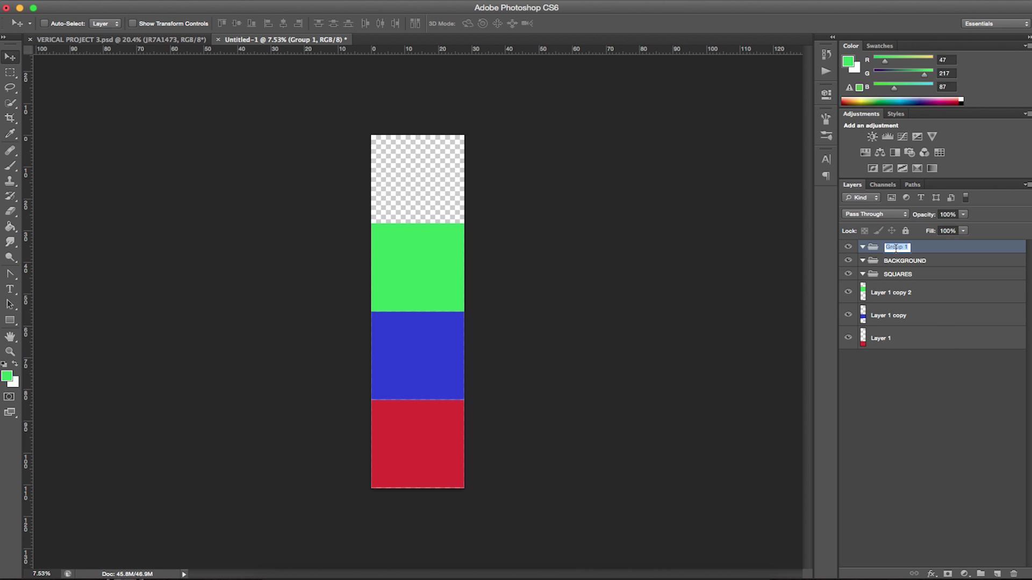
{"action": "type", "text": "MAIN IMAGE"}
{"action": "key", "text": "Return"}
- Put the three square layers into the SQUARES group, reorder BACKGROUND below it, and collapse the groups
{"action": "left_click", "coordinate": [901, 303]}
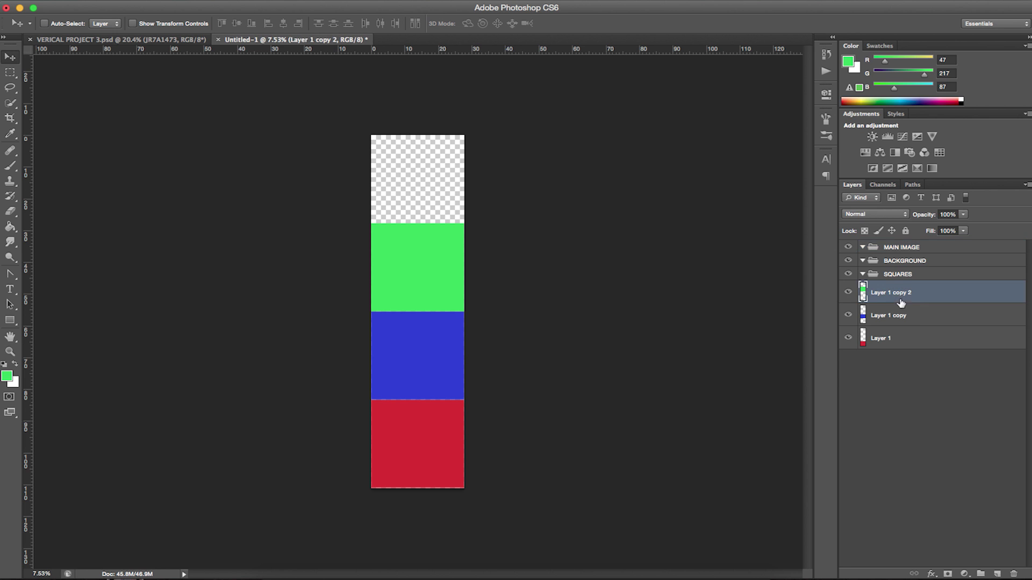
{"action": "left_click", "coordinate": [911, 337], "text": "shift"}
{"action": "mouse_move", "coordinate": [895, 295]}
{"action": "left_mouse_down"}
{"action": "mouse_move", "coordinate": [898, 275]}
{"action": "mouse_move", "coordinate": [885, 264]}
{"action": "mouse_move", "coordinate": [889, 291]}
{"action": "left_mouse_up"}
{"action": "left_click", "coordinate": [863, 275]}
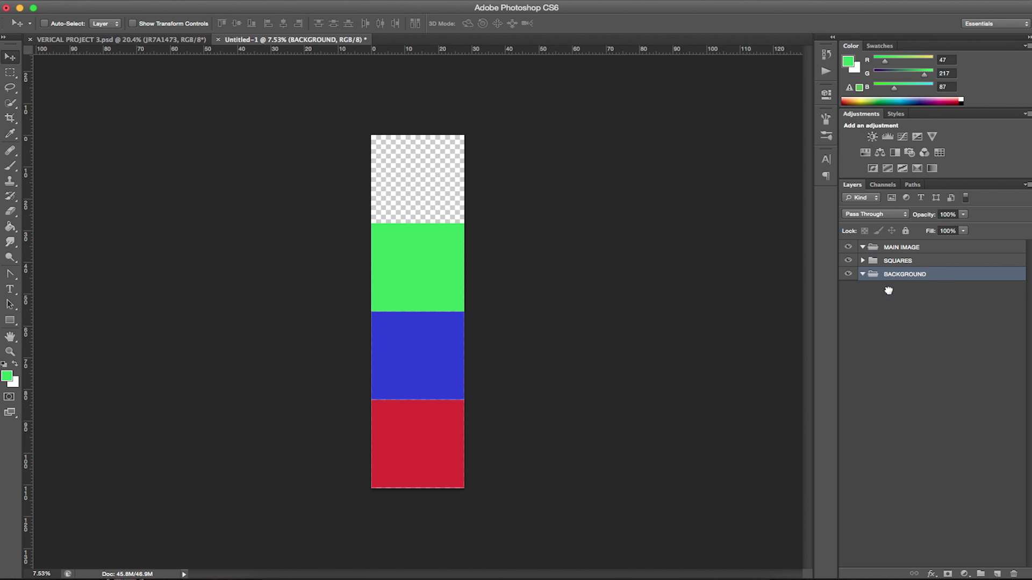
{"action": "left_click", "coordinate": [863, 275]}
- Toggle the SQUARES group's visibility to compare the canvas with and without the guide squares
{"action": "left_click", "coordinate": [849, 260]}
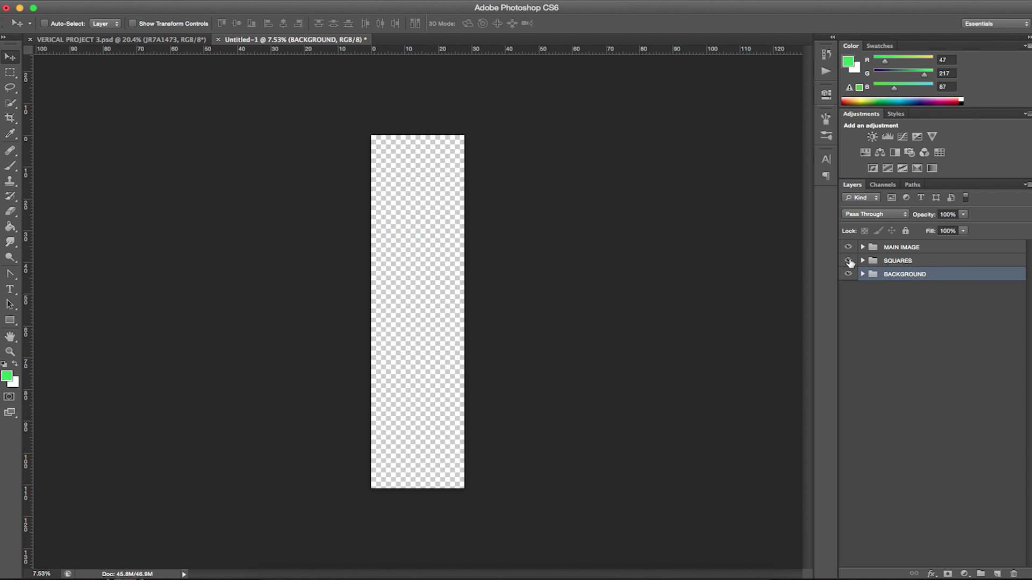
{"action": "left_click", "coordinate": [849, 261]}
{"action": "left_click", "coordinate": [849, 261]}
{"action": "left_click", "coordinate": [849, 260]}
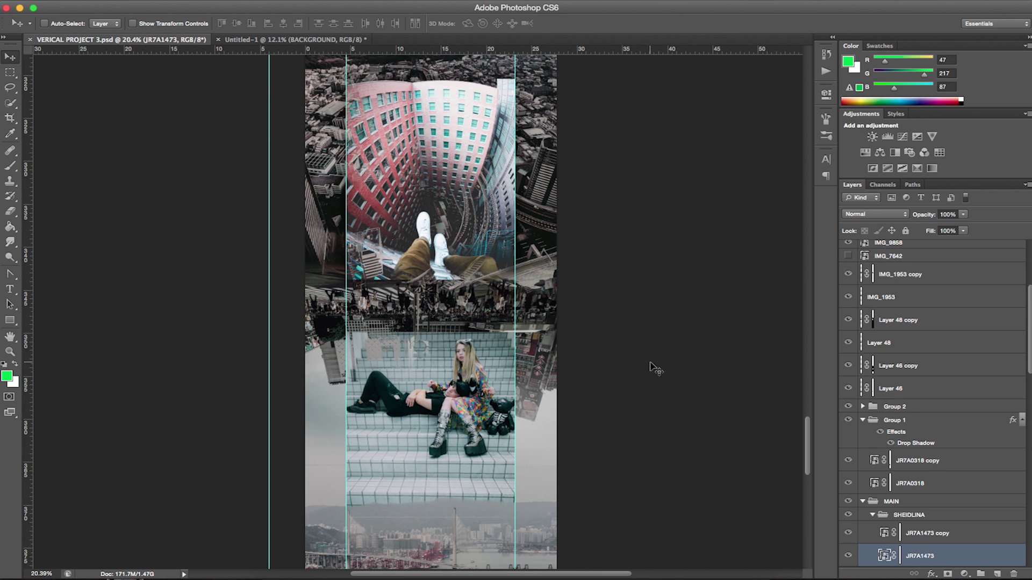
- Examine the blended photos and layer groups in VERICAL PROJECT 3.psd before returning to the Untitled-1 document
{"action": "scroll", "coordinate": [655, 369], "scroll_direction": "up", "scroll_amount": 3}
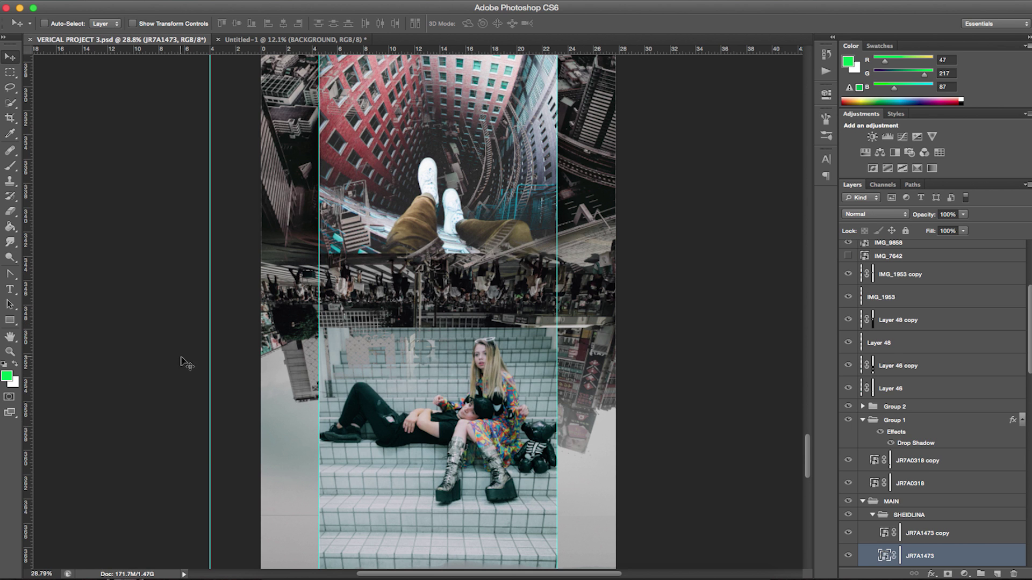
{"action": "scroll", "coordinate": [944, 535], "scroll_direction": "down", "scroll_amount": 10}
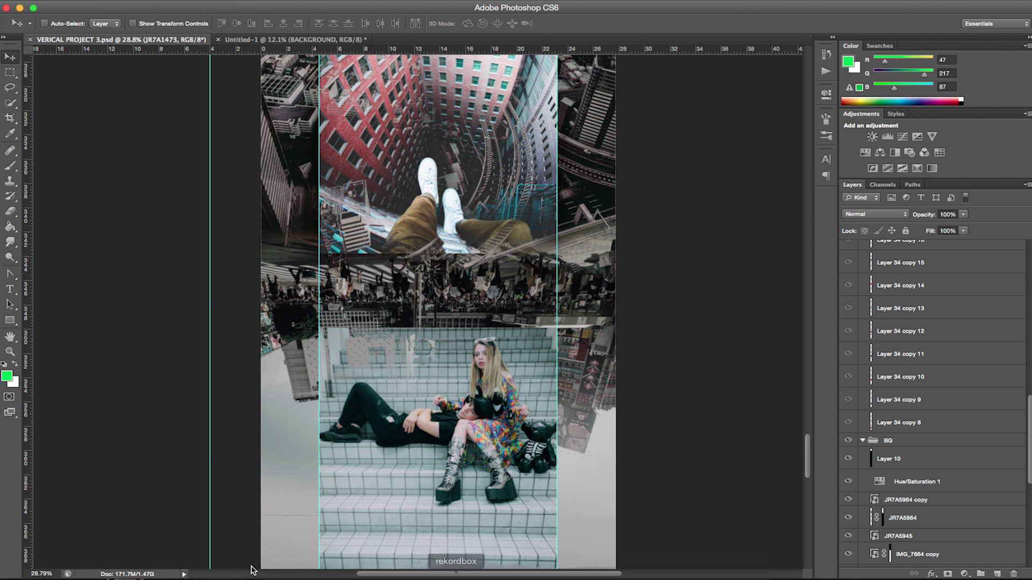
{"action": "left_click", "coordinate": [290, 40]}
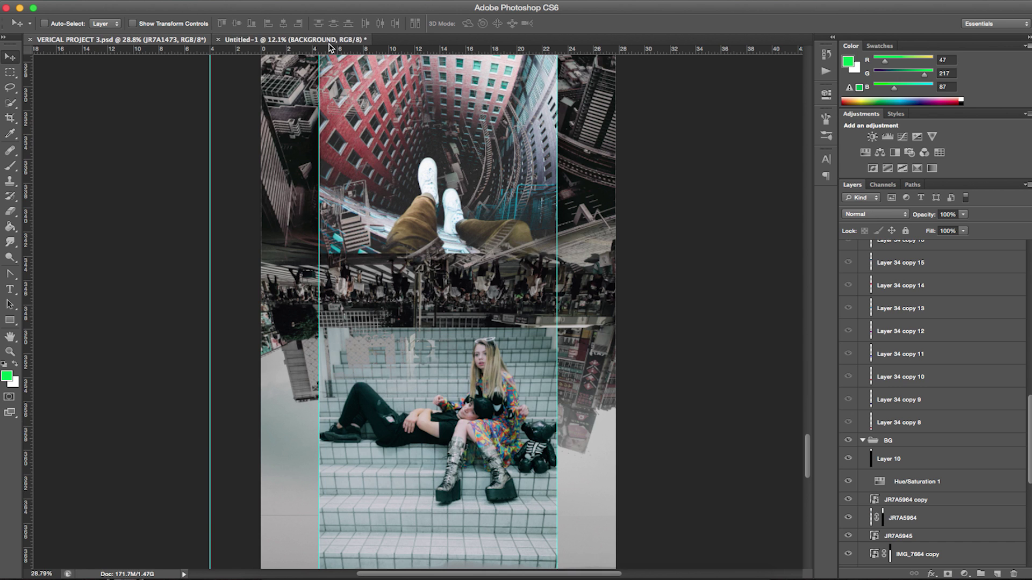
- Place BG1JR7A1096.jpg from folder 2 in Finder into the template and move its layer into the BACKGROUND group
{"action": "left_click", "coordinate": [271, 574]}
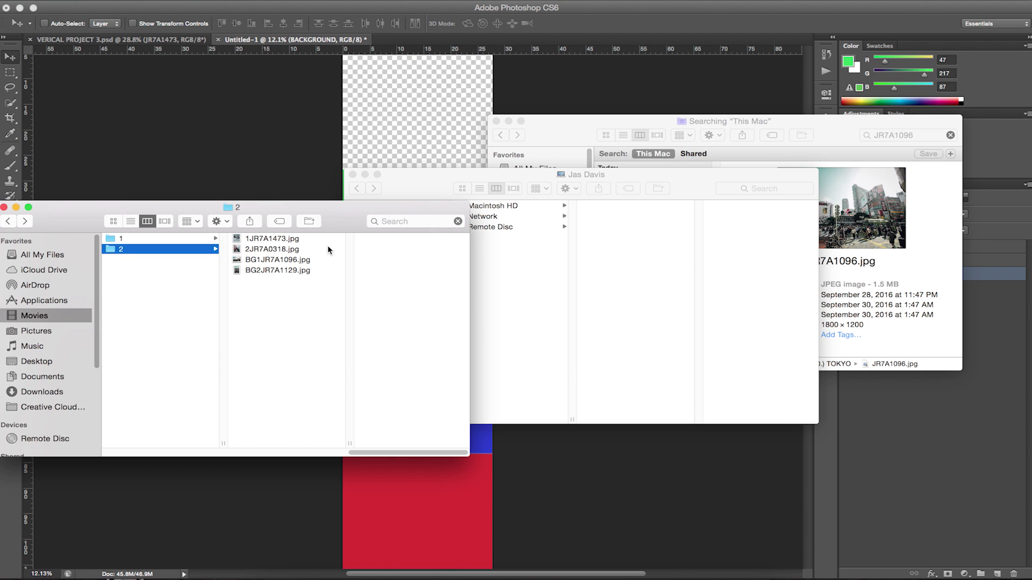
{"action": "left_click", "coordinate": [275, 239]}
{"action": "left_click", "coordinate": [270, 260]}
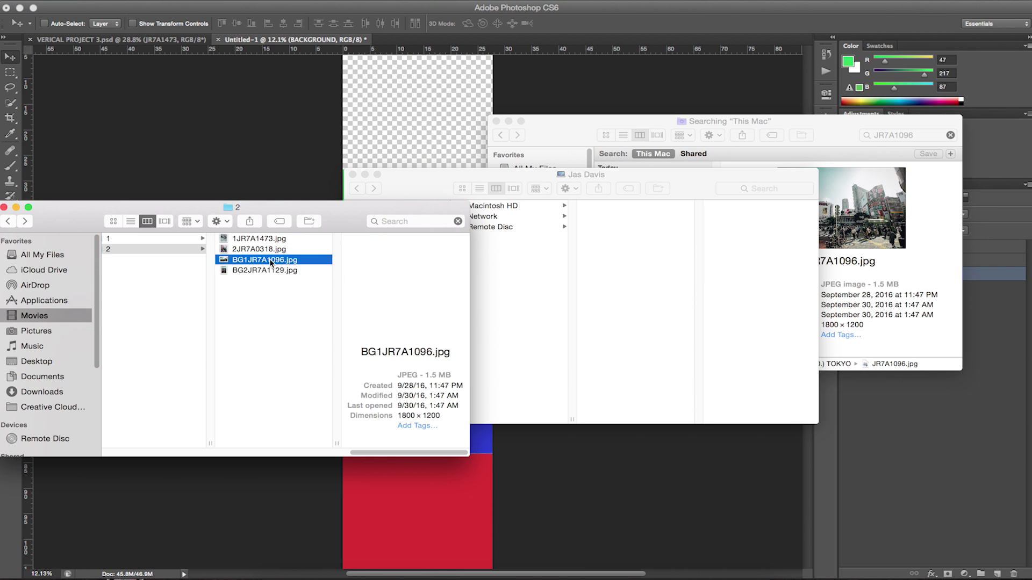
{"action": "left_click_drag", "start_coordinate": [269, 261], "coordinate": [460, 491]}
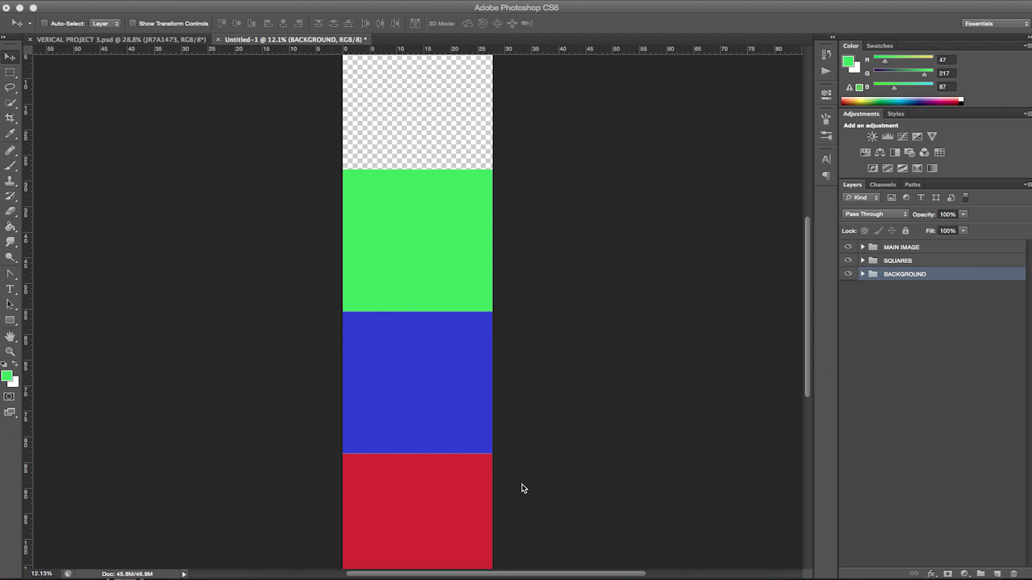
{"action": "key", "text": "Return"}
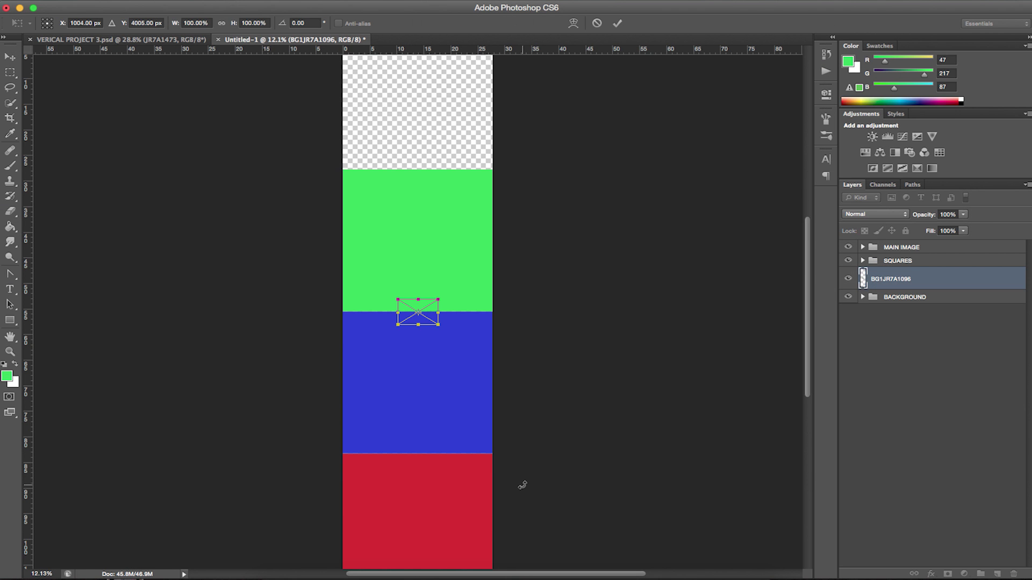
{"action": "key", "text": "Return"}
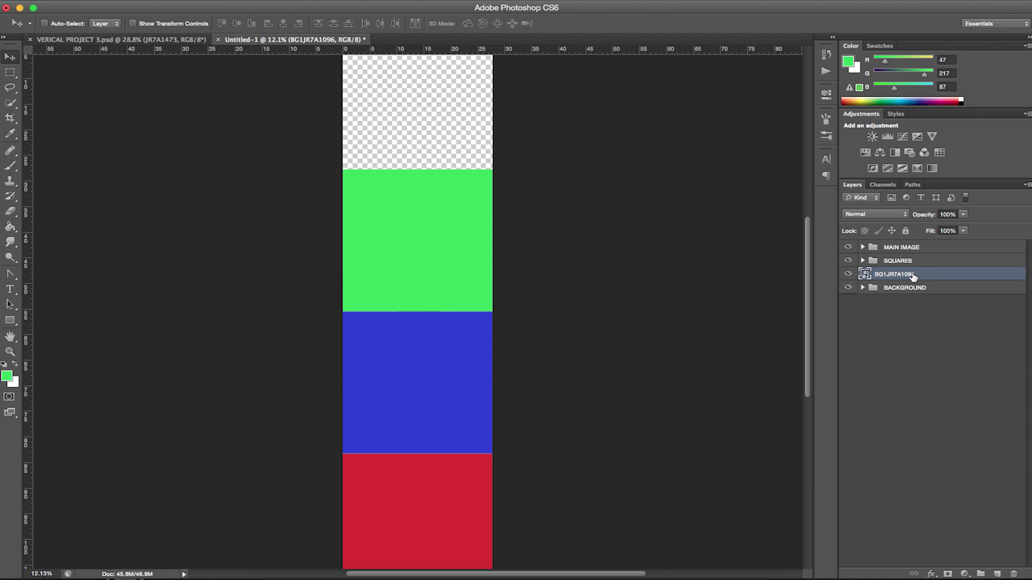
{"action": "left_click_drag", "start_coordinate": [914, 278], "coordinate": [872, 293]}
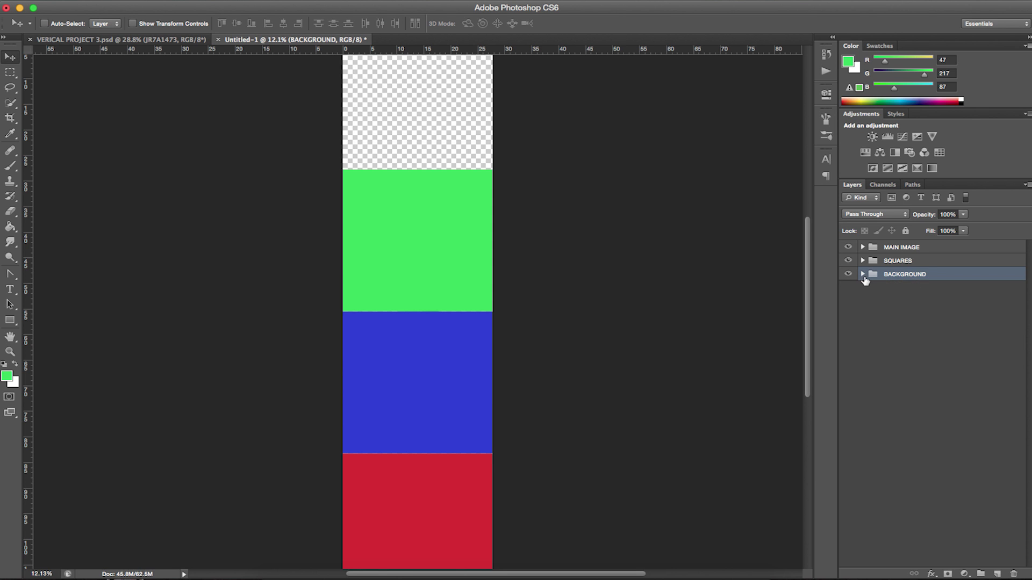
- Expand the BACKGROUND group and lower the SQUARES group's opacity to 40% so the guide squares are see-through
{"action": "left_click", "coordinate": [863, 274]}
{"action": "left_click", "coordinate": [908, 260]}
{"action": "left_click", "coordinate": [963, 215]}
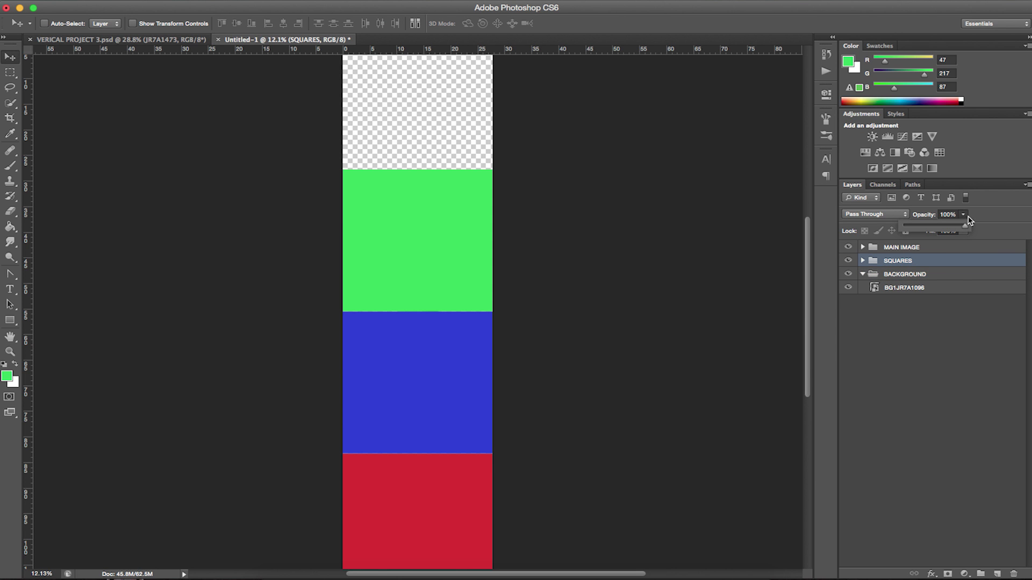
{"action": "left_click", "coordinate": [921, 226]}
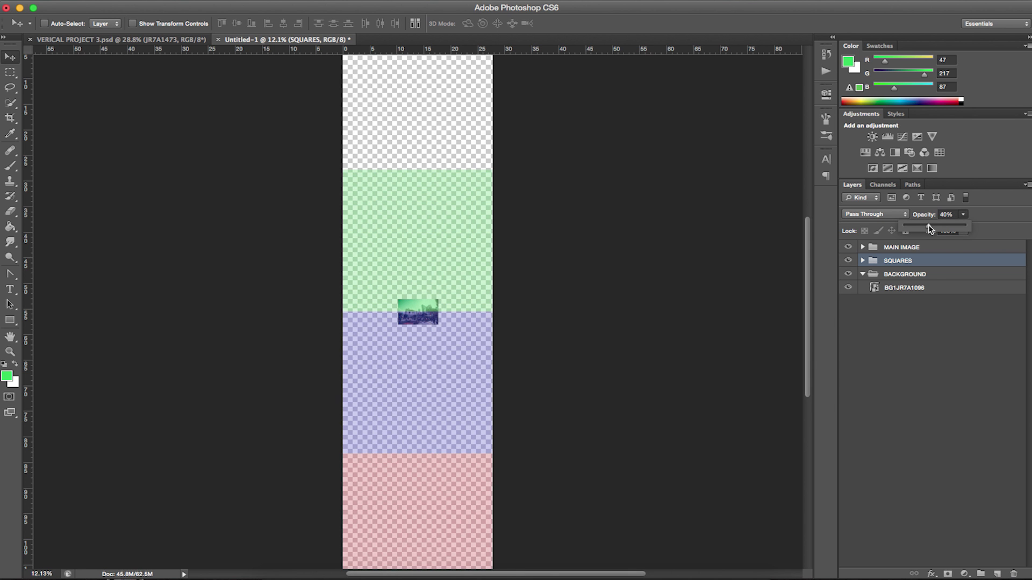
{"action": "left_click", "coordinate": [982, 361]}
{"action": "left_click", "coordinate": [910, 261]}
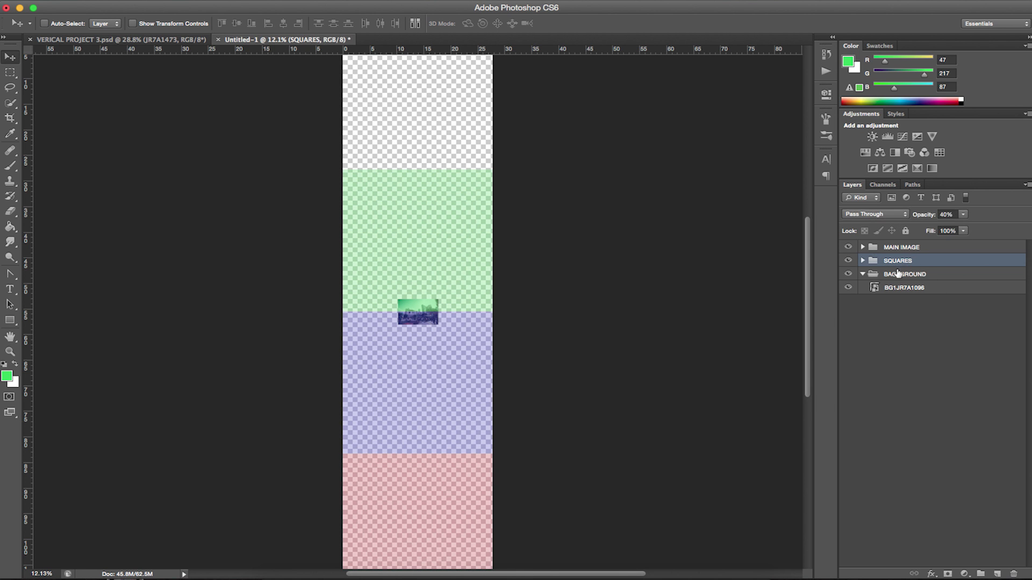
- Scale the BG1JR7A1096 photo up with Free Transform so it covers the full canvas width
{"action": "left_click", "coordinate": [928, 291]}
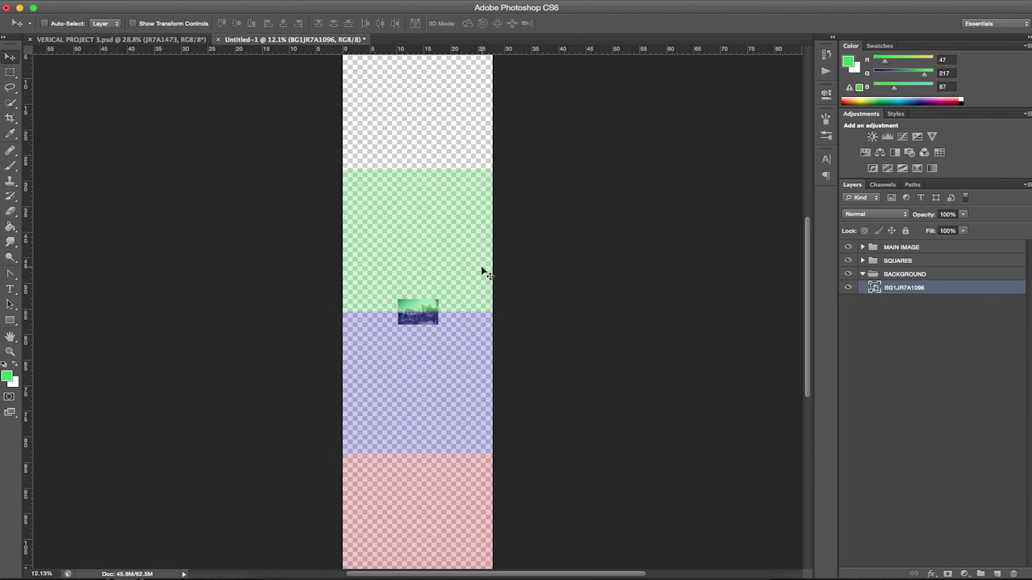
{"action": "key", "text": "ctrl+t"}
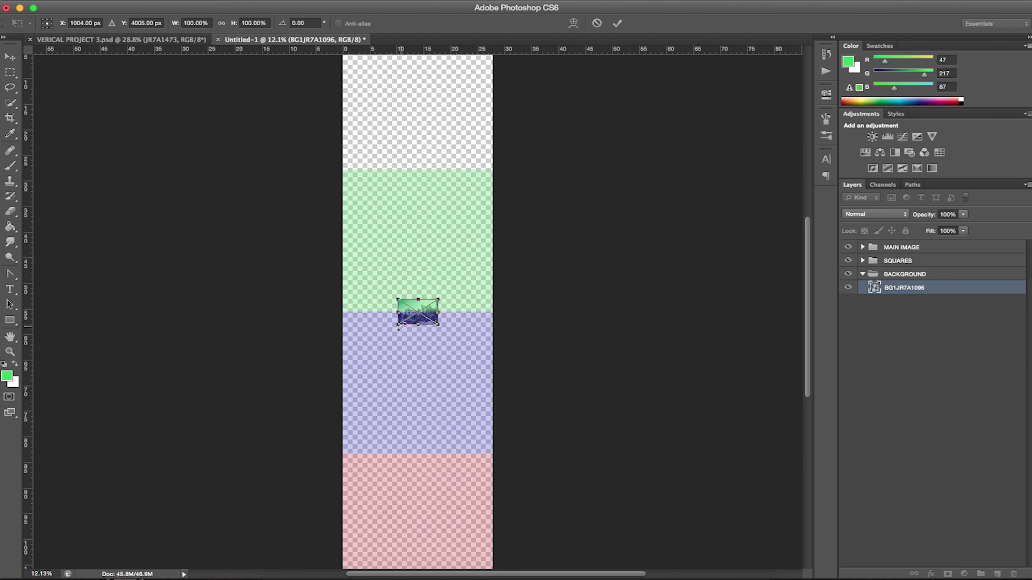
{"action": "left_click_drag", "start_coordinate": [399, 327], "coordinate": [243, 423]}
{"action": "left_click_drag", "start_coordinate": [439, 301], "coordinate": [564, 254]}
{"action": "key", "text": "Return"}
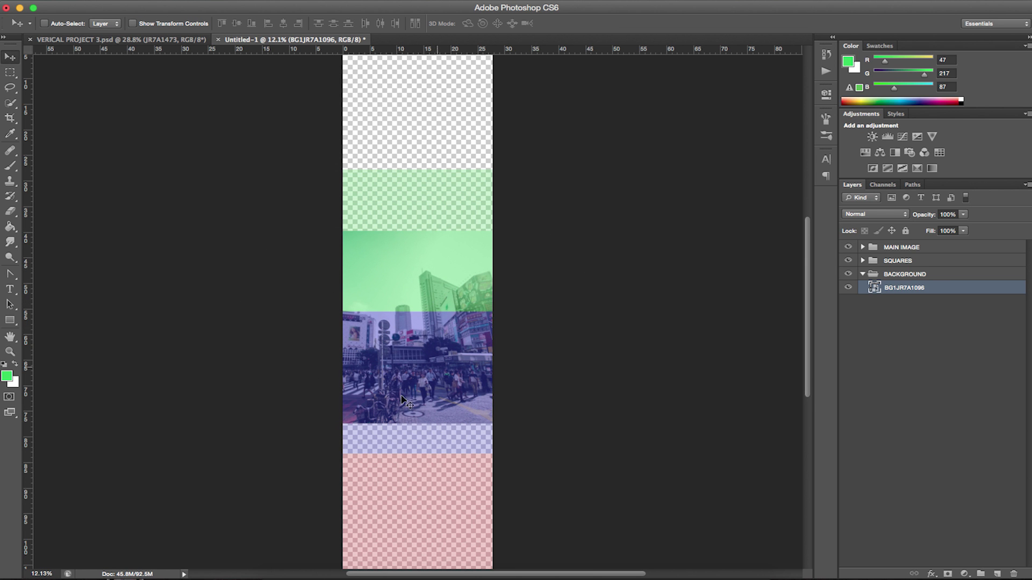
- Move the BG1JR7A1096 photo down over the red square to the bottom edge of the canvas
{"action": "left_click_drag", "start_coordinate": [473, 323], "coordinate": [485, 421]}
{"action": "scroll", "coordinate": [598, 378], "scroll_direction": "down", "scroll_amount": 2}
{"action": "scroll", "coordinate": [599, 378], "scroll_direction": "down", "scroll_amount": 6}
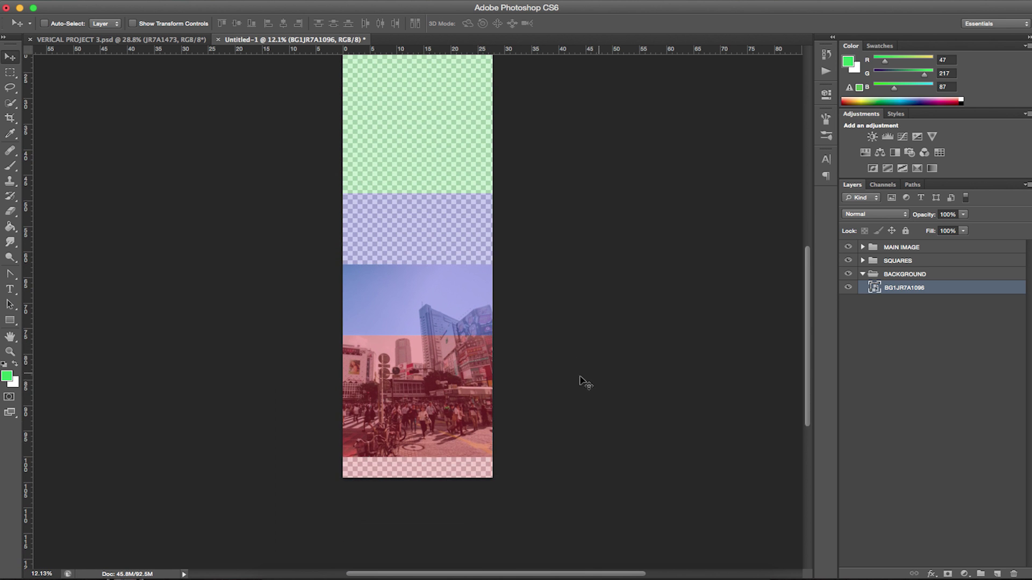
{"action": "left_click_drag", "start_coordinate": [456, 380], "coordinate": [455, 402]}
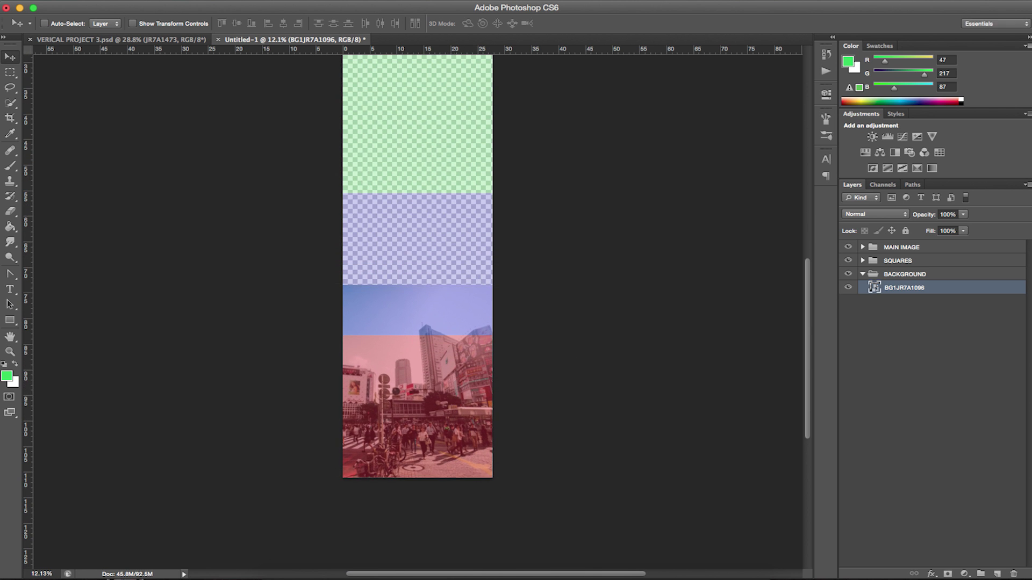
- Flip the BG1JR7A1096 photo vertically and shift it down so it slightly overlaps the blue square
{"action": "key", "text": "super+shift+slash"}
{"action": "type", "text": "FLIP"}
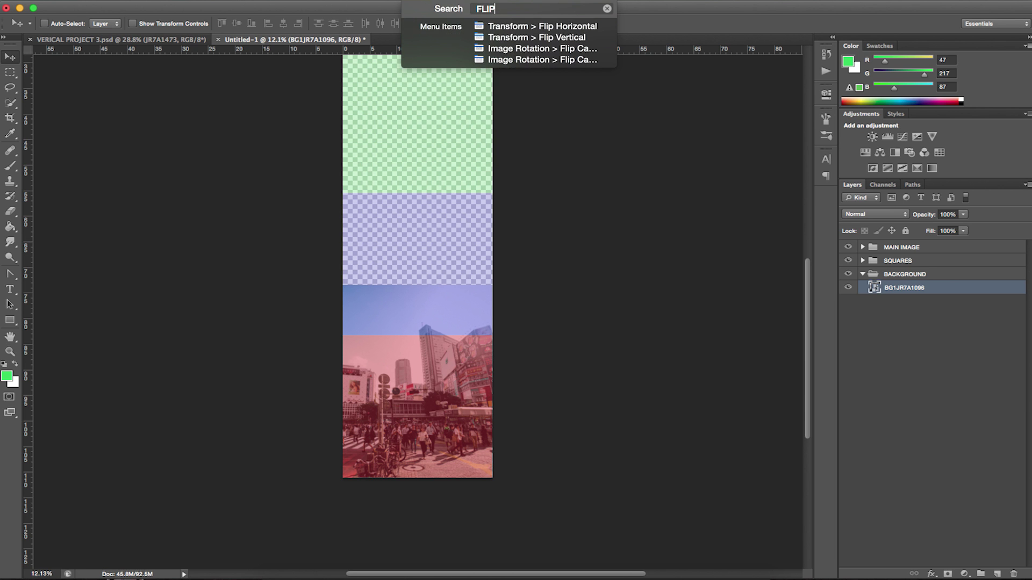
{"action": "key", "text": "Down"}
{"action": "key", "text": "Down"}
{"action": "key", "text": "Return"}
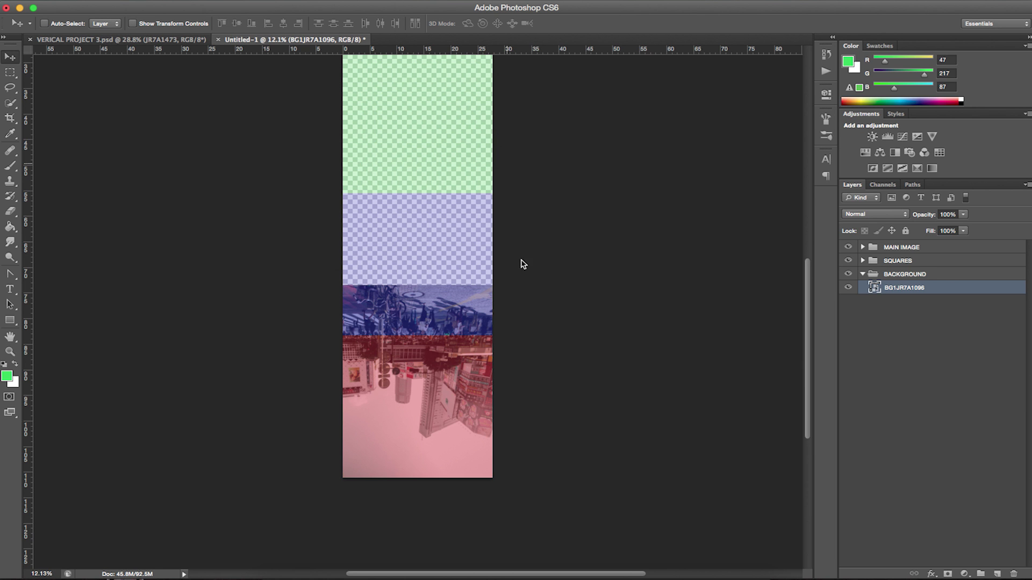
{"action": "left_click_drag", "start_coordinate": [428, 383], "coordinate": [444, 402]}
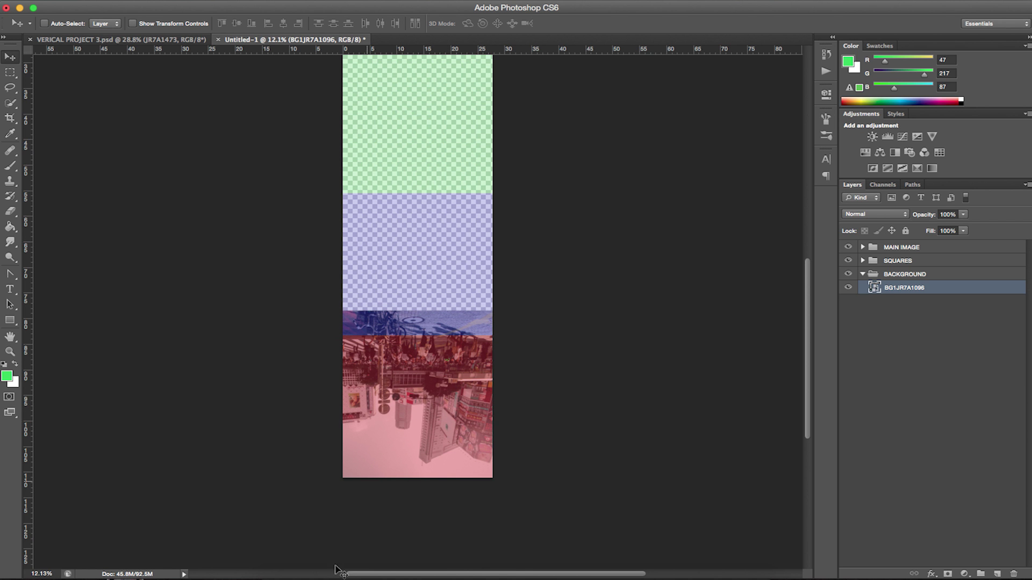
- Check how the upside-down street photo meets the aerial city photo in VERICAL PROJECT 3.psd, and return to Untitled-1
{"action": "left_click", "coordinate": [126, 40]}
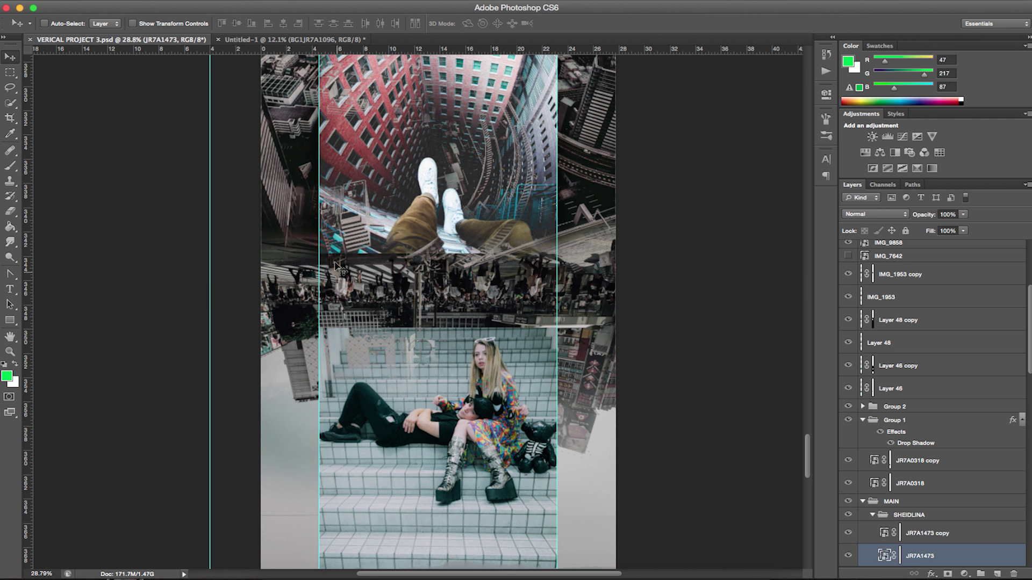
{"action": "scroll", "coordinate": [644, 237], "scroll_direction": "up", "scroll_amount": 1}
{"action": "scroll", "coordinate": [643, 236], "scroll_direction": "up", "scroll_amount": 5}
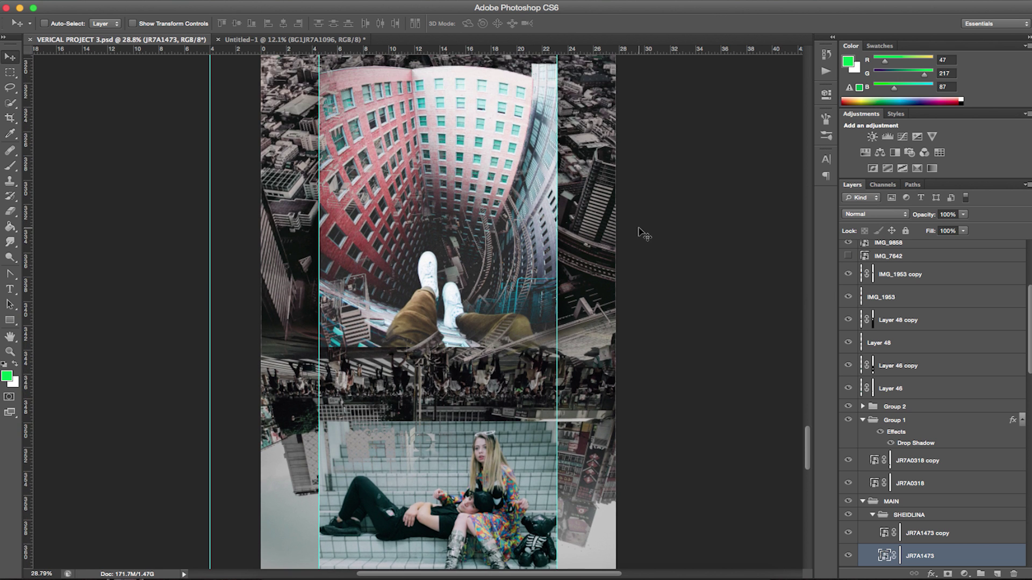
{"action": "scroll", "coordinate": [644, 236], "scroll_direction": "down", "scroll_amount": 6}
{"action": "left_click", "coordinate": [330, 40]}
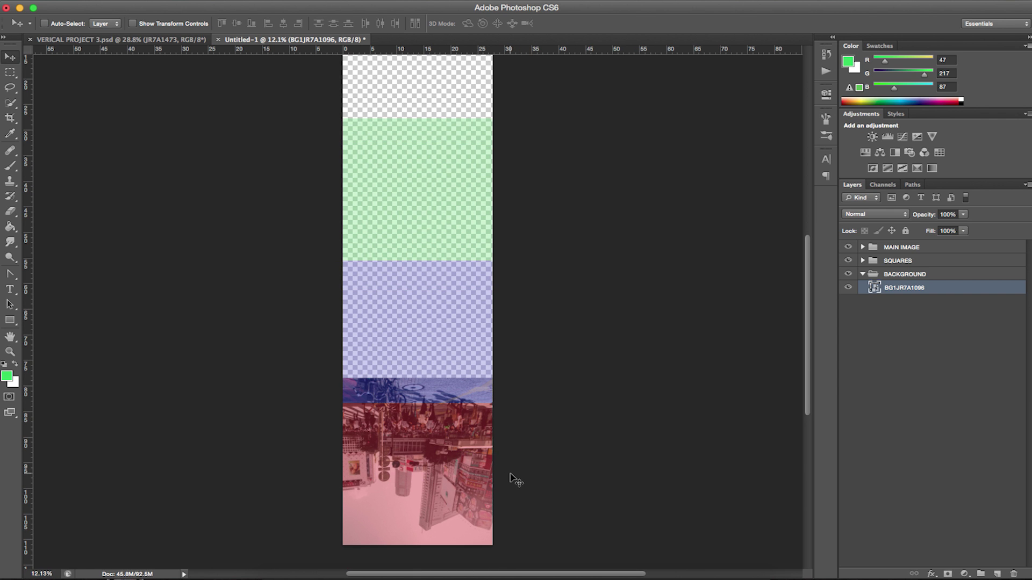
- Nudge the flipped BG1JR7A1096 photo slightly to the right within the canvas
{"action": "key", "text": "shift+Right"}
{"action": "key", "text": "shift+Right"}
{"action": "key", "text": "shift+Right"}
{"action": "key", "text": "shift+Right"}
{"action": "key", "text": "shift+Right"}
{"action": "key", "text": "shift+Right"}
{"action": "key", "text": "shift+Right"}
{"action": "key", "text": "shift+Right"}
{"action": "key", "text": "shift+Right"}
{"action": "key", "text": "shift+Right"}
{"action": "key", "text": "shift+Right"}
{"action": "key", "text": "shift+Right"}
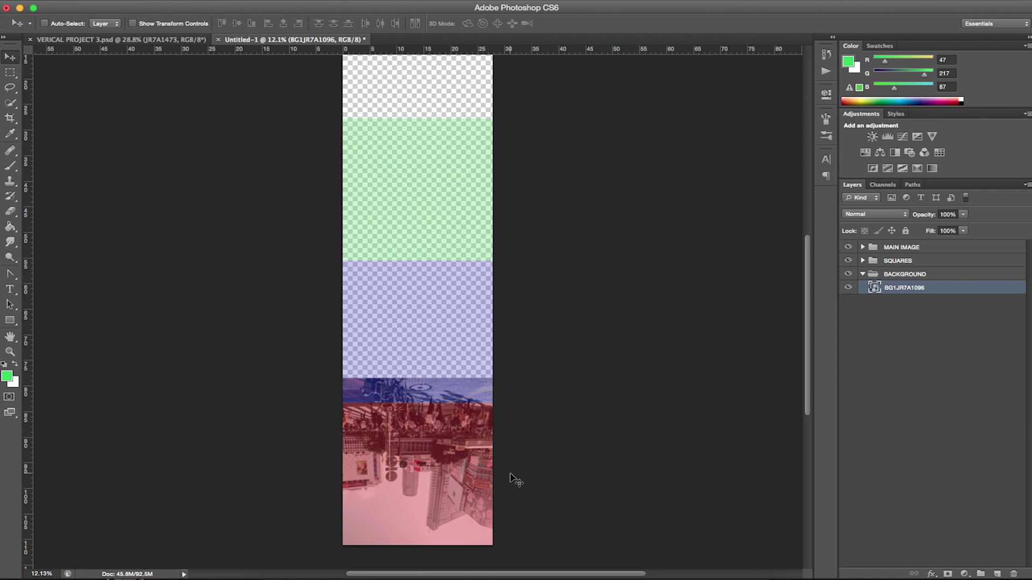
{"action": "key", "text": "shift+Right"}
{"action": "key", "text": "shift+Right"}
{"action": "key", "text": "shift+Right"}
{"action": "key", "text": "shift+Right"}
{"action": "key", "text": "shift+Right"}
{"action": "key", "text": "shift+Right"}
{"action": "key", "text": "shift+Right"}
{"action": "key", "text": "shift+Right"}
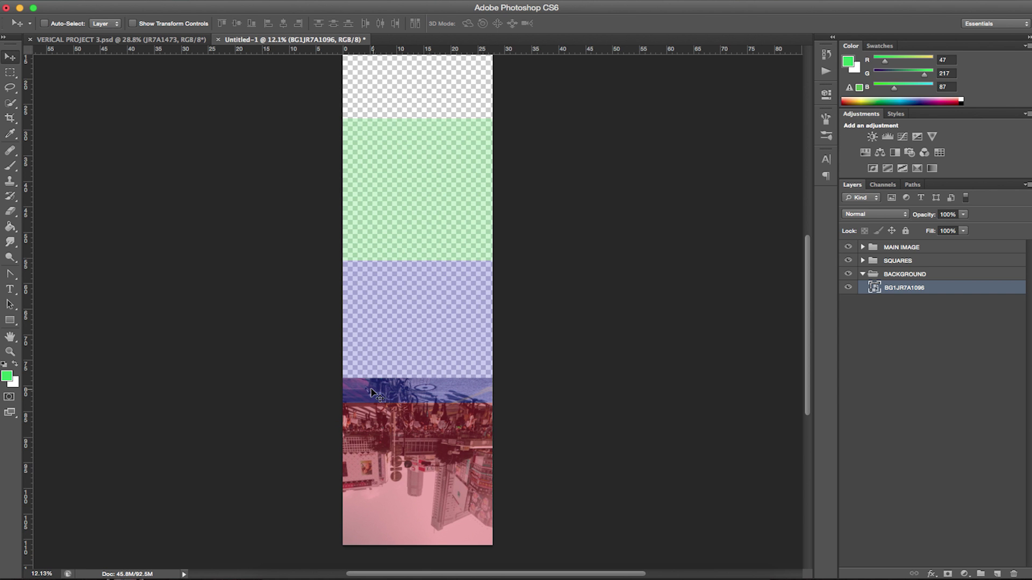
{"action": "scroll", "coordinate": [546, 417], "scroll_direction": "down", "scroll_amount": 3}
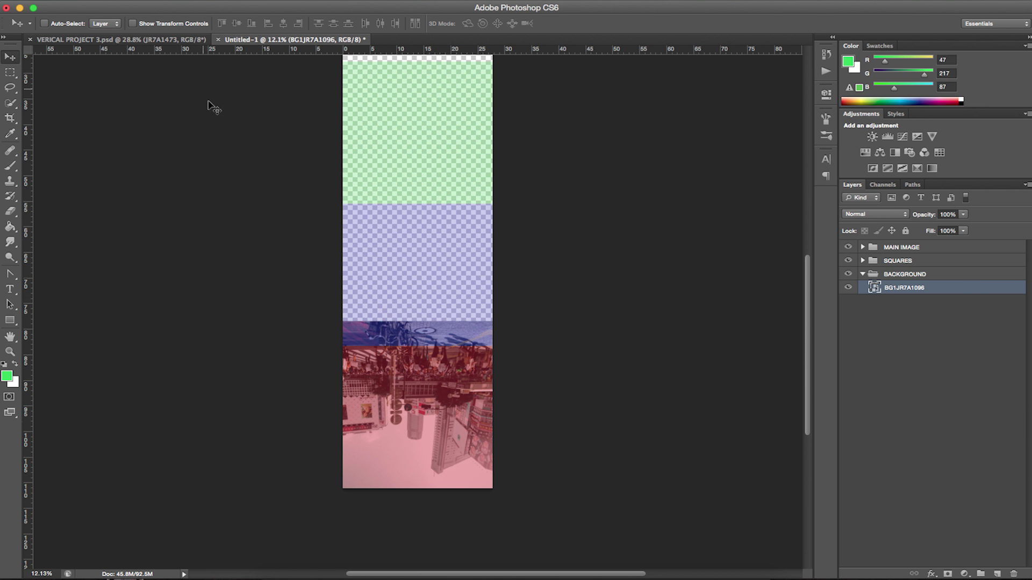
- Preview BG2JR7A1129.jpg from folder 2 in Finder and place it in the BACKGROUND group above BG1JR7A1096
{"action": "left_click", "coordinate": [270, 575]}
{"action": "key", "text": "Down"}
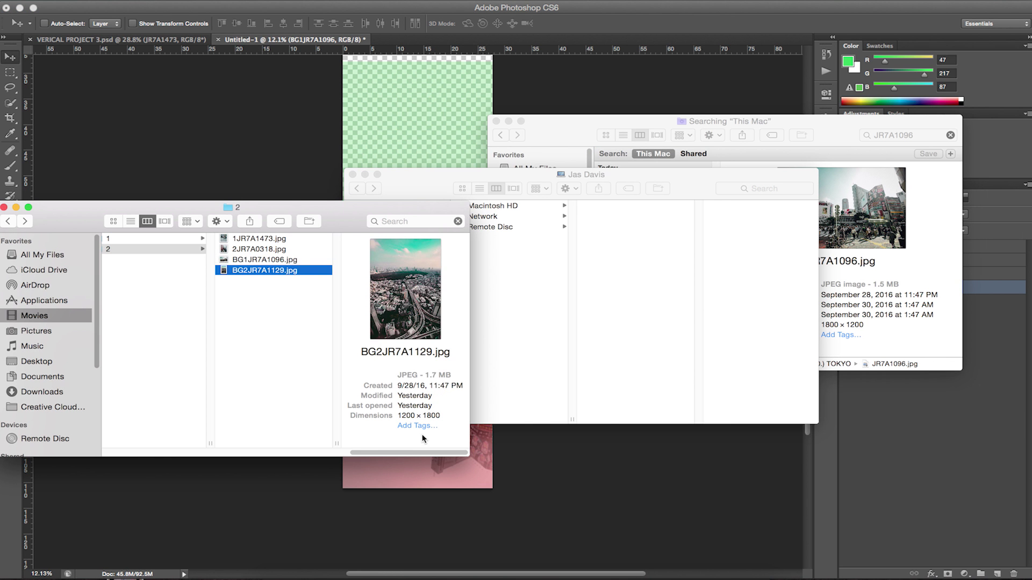
{"action": "key", "text": "space"}
{"action": "key", "text": "space"}
{"action": "left_click", "coordinate": [279, 267]}
{"action": "left_click_drag", "start_coordinate": [277, 269], "coordinate": [420, 140]}
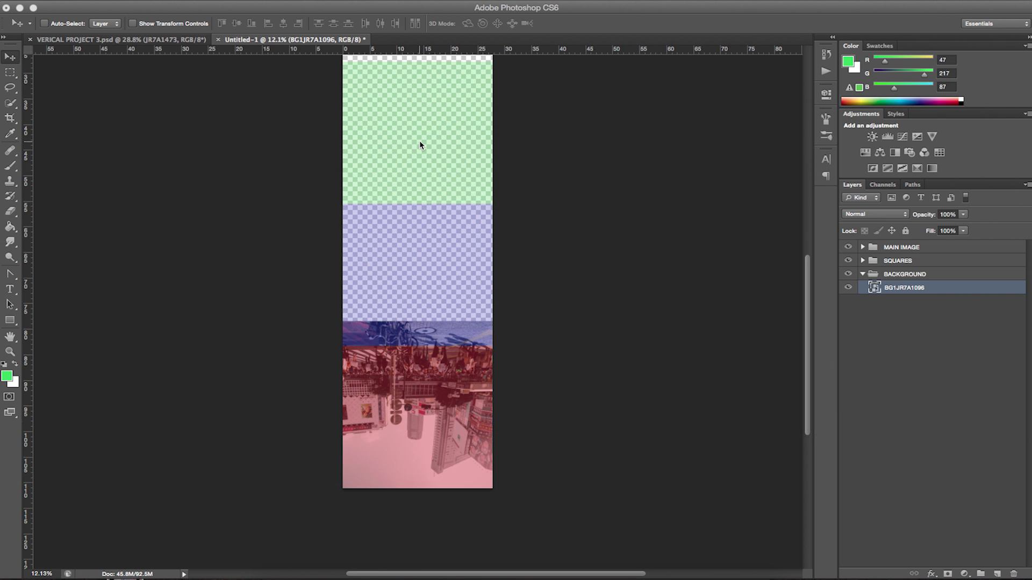
{"action": "key", "text": "Return"}
{"action": "key", "text": "Return"}
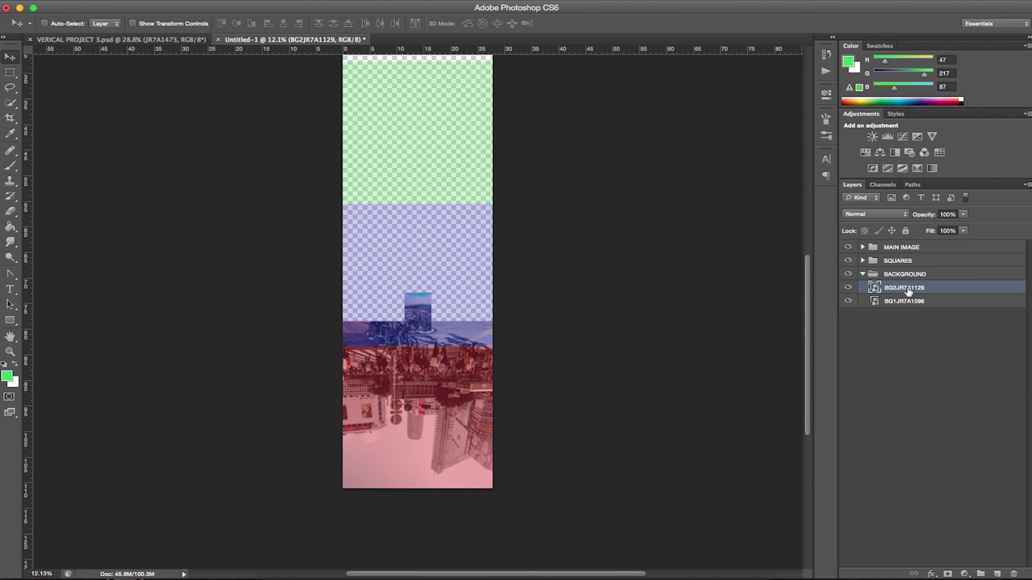
- Scale the BG2JR7A1129 photo to the full canvas width and position it over the green and blue squares
{"action": "key", "text": "super+t"}
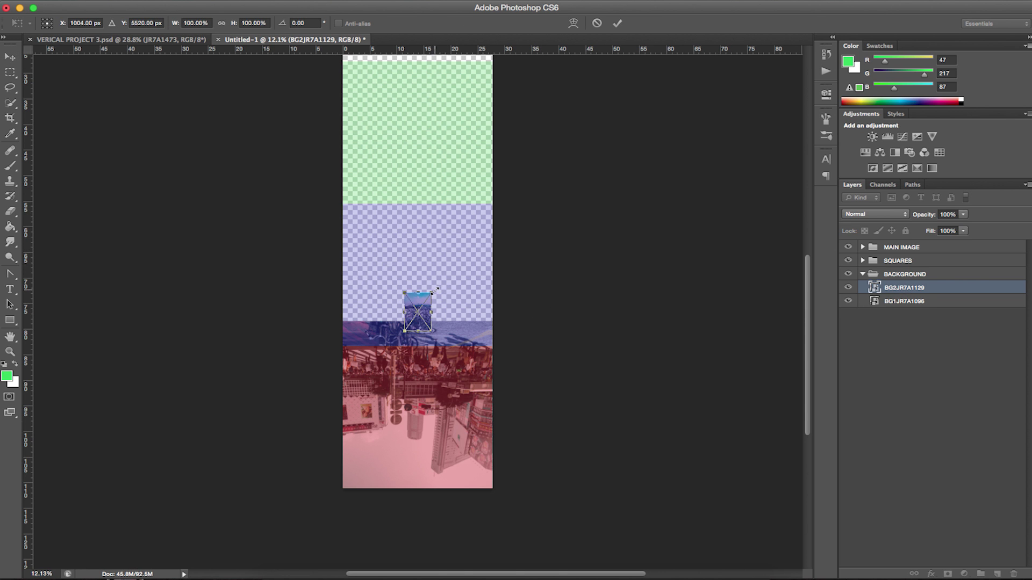
{"action": "left_click_drag", "start_coordinate": [436, 289], "coordinate": [566, 187]}
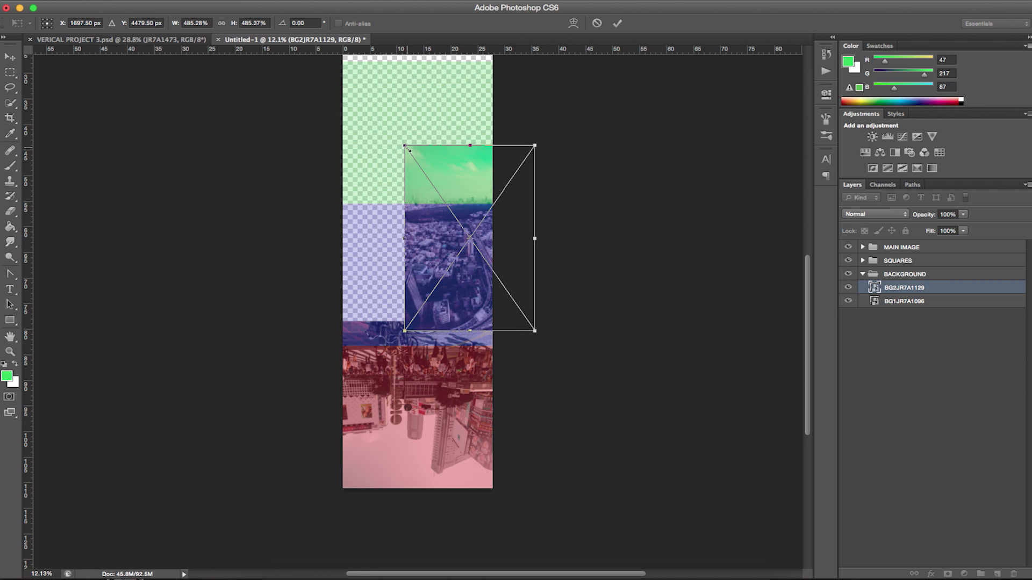
{"action": "left_click_drag", "start_coordinate": [408, 149], "coordinate": [374, 105]}
{"action": "left_click_drag", "start_coordinate": [447, 284], "coordinate": [410, 291]}
{"action": "key", "text": "Return"}
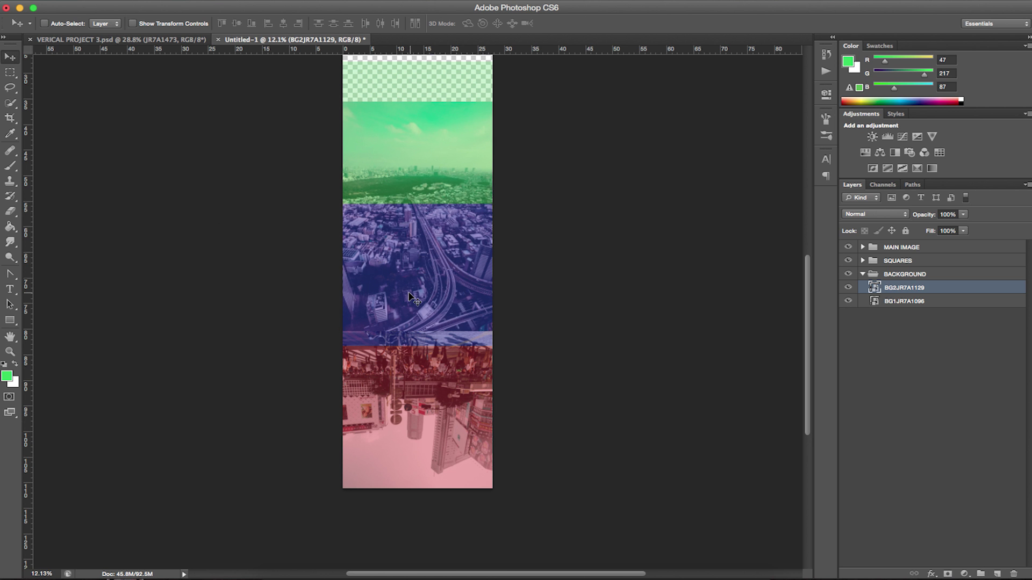
- Expand the SQUARES group, identify the blue square's layer by toggling its visibility, and load its outline as a selection
{"action": "scroll", "coordinate": [524, 325], "scroll_direction": "up", "scroll_amount": 3}
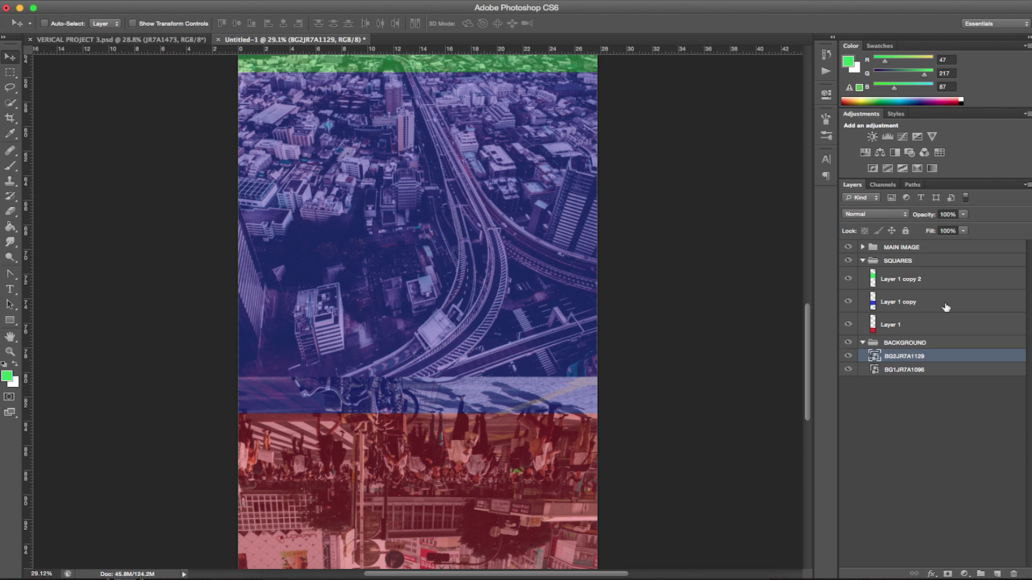
{"action": "left_click", "coordinate": [946, 306]}
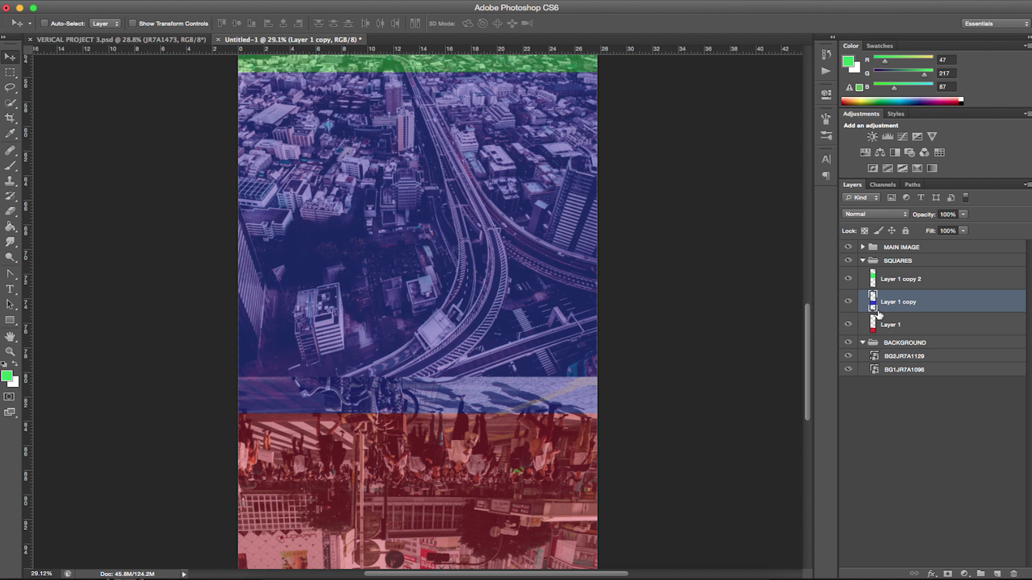
{"action": "left_click", "coordinate": [850, 301]}
{"action": "left_click", "coordinate": [850, 301]}
{"action": "left_click", "coordinate": [850, 301]}
{"action": "left_click", "coordinate": [849, 301]}
{"action": "left_click", "coordinate": [873, 305], "text": "super"}
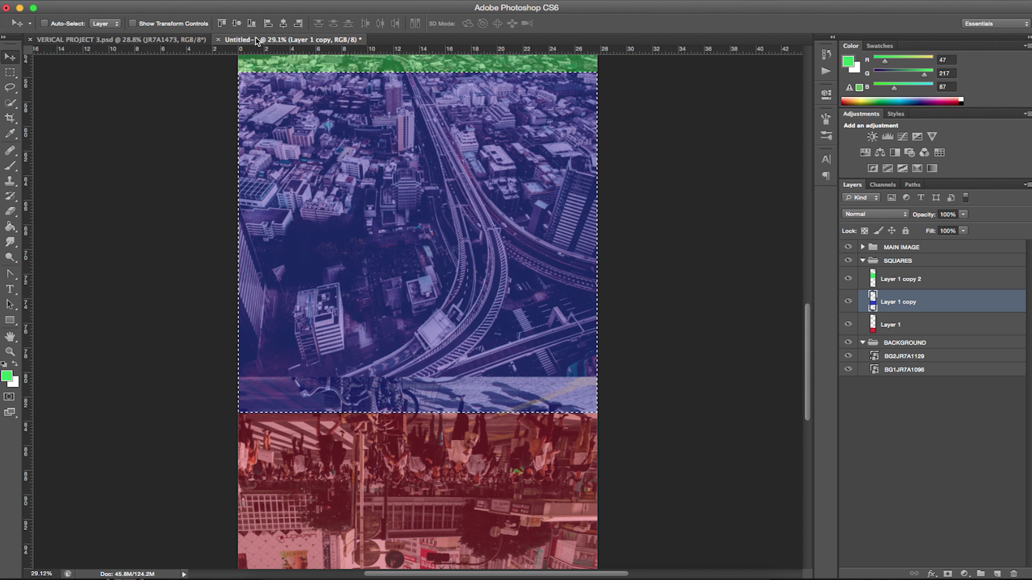
- Align the BG2JR7A1129 photo's bottom edge to the blue square's selection, and deselect
{"action": "left_click", "coordinate": [907, 357]}
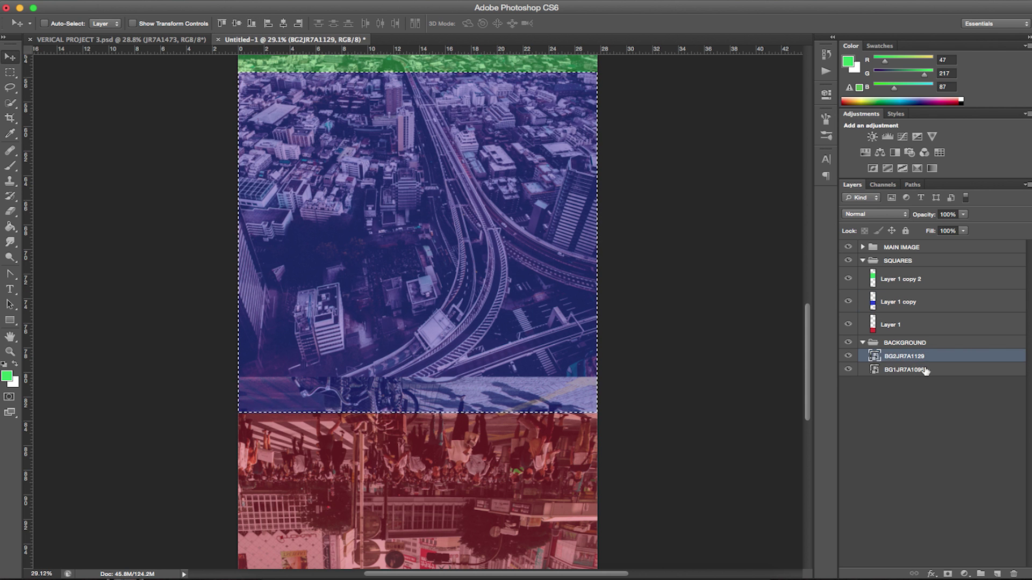
{"action": "left_click", "coordinate": [849, 357]}
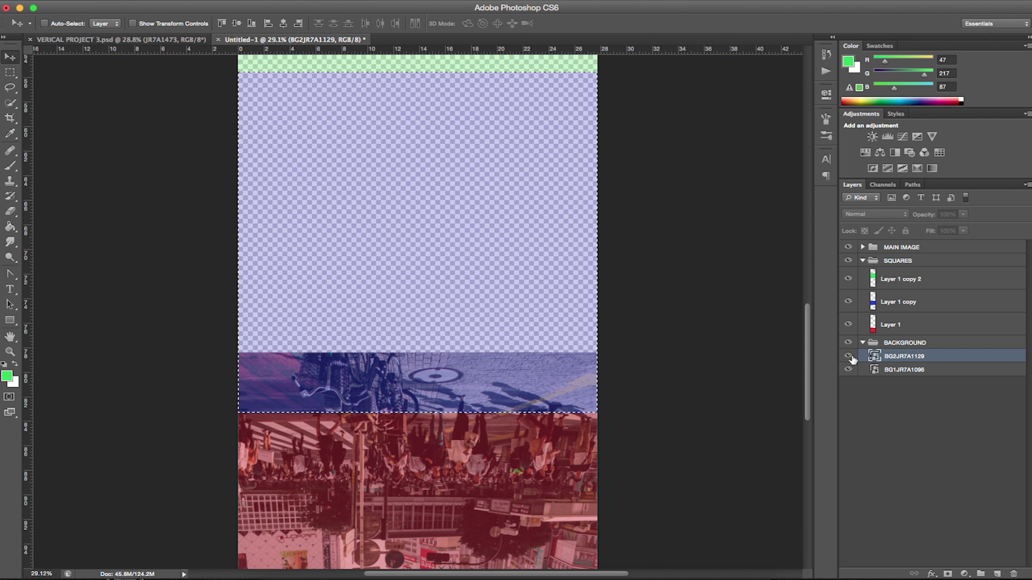
{"action": "left_click", "coordinate": [852, 358]}
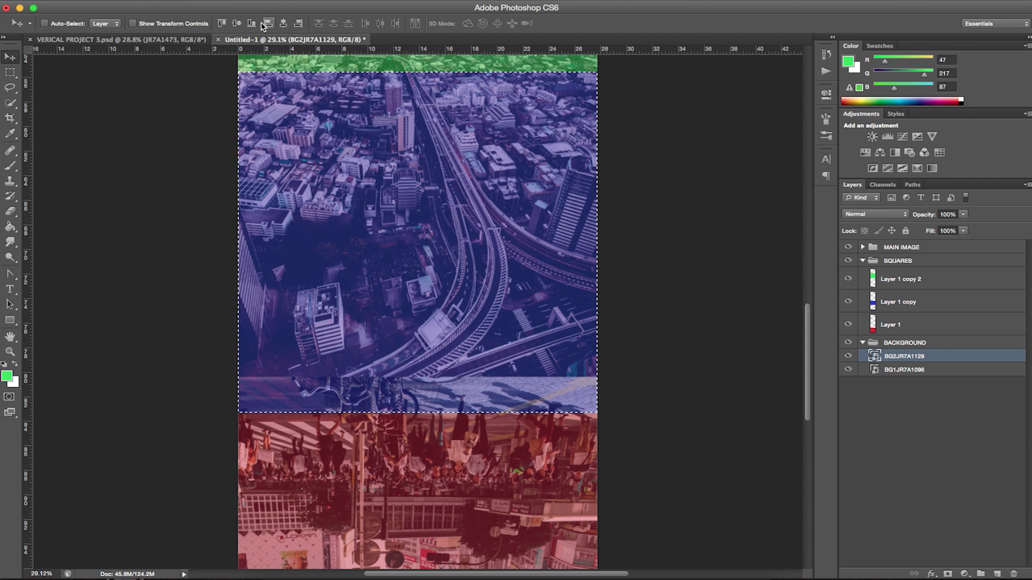
{"action": "left_click", "coordinate": [264, 23]}
{"action": "key", "text": "ctrl+d"}
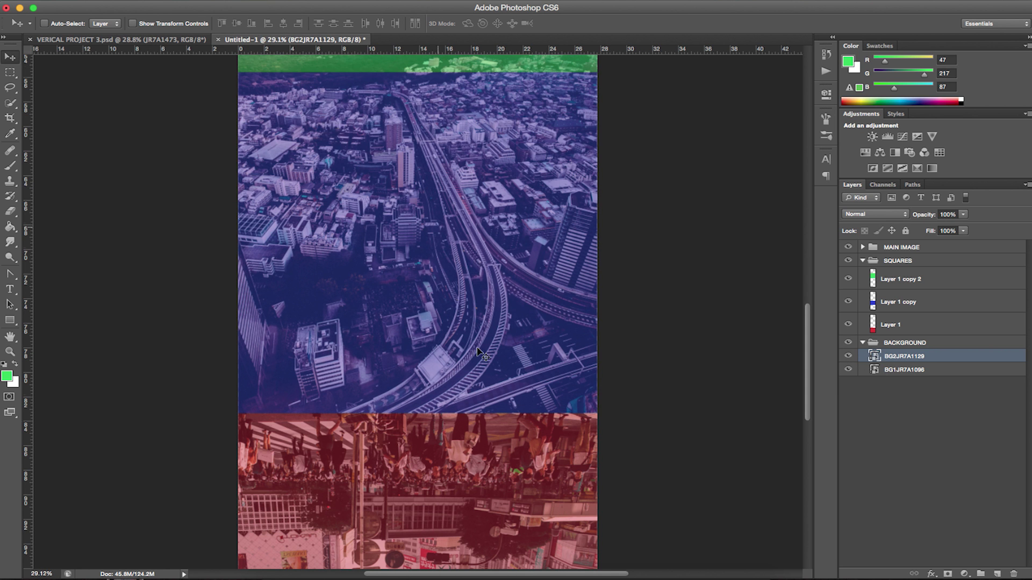
- Hide the SQUARES group and inspect the seam between the aerial photo and the upside-down street photo
{"action": "scroll", "coordinate": [480, 353], "scroll_direction": "down", "scroll_amount": 3}
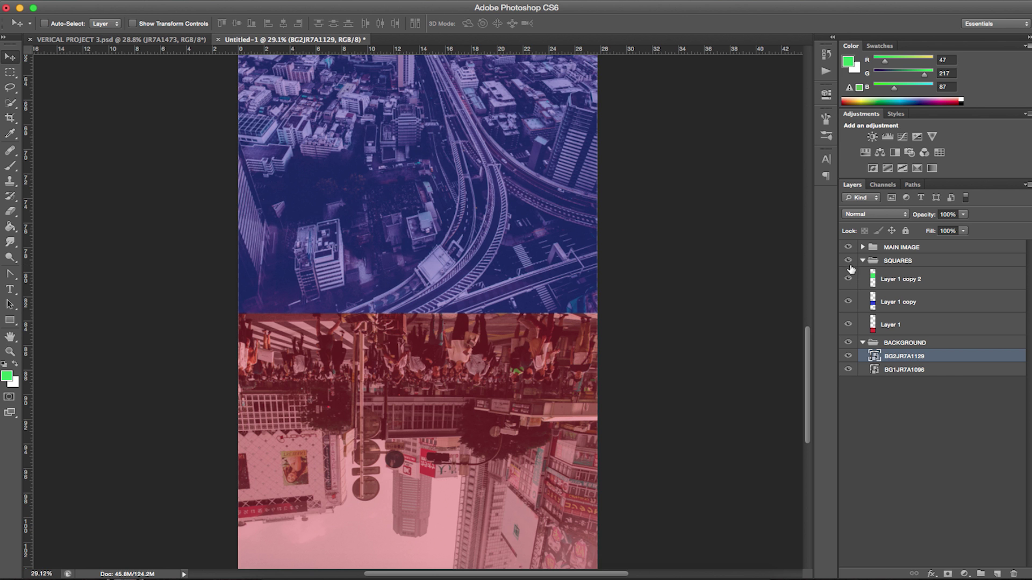
{"action": "left_click", "coordinate": [848, 260]}
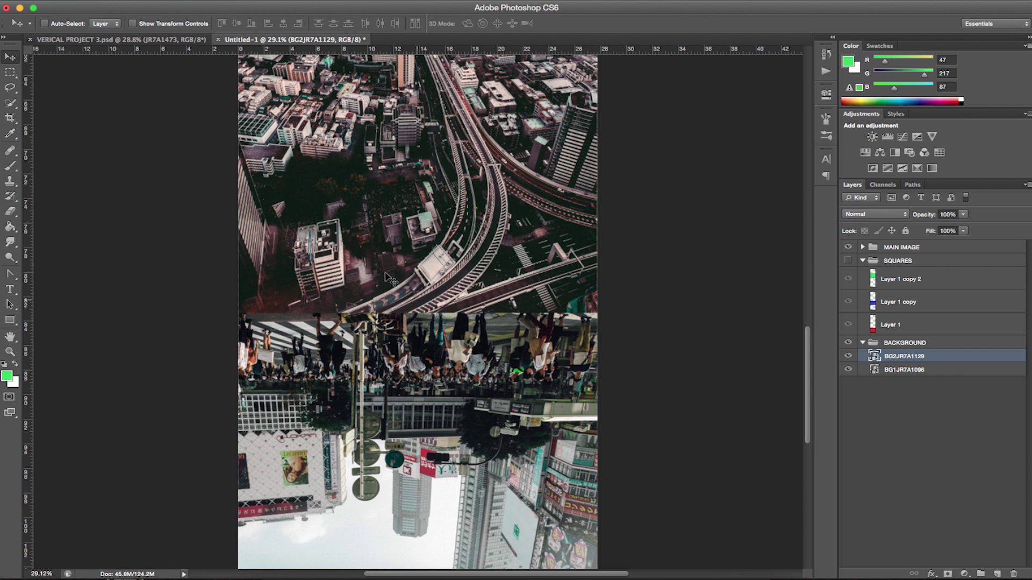
{"action": "scroll", "coordinate": [492, 397], "scroll_direction": "down", "scroll_amount": 1}
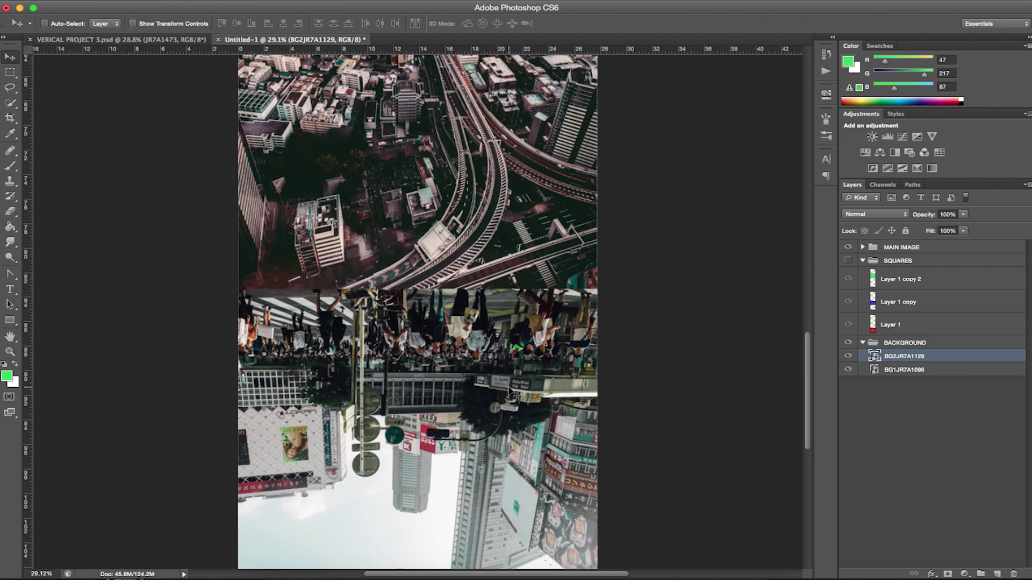
{"action": "scroll", "coordinate": [511, 394], "scroll_direction": "down", "scroll_amount": 5}
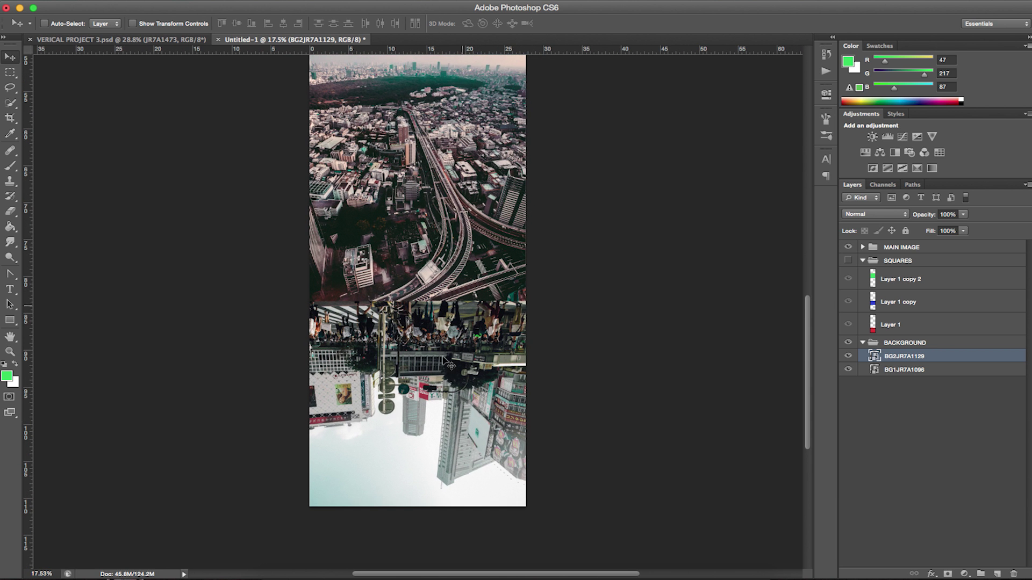
{"action": "scroll", "coordinate": [444, 359], "scroll_direction": "up", "scroll_amount": 3}
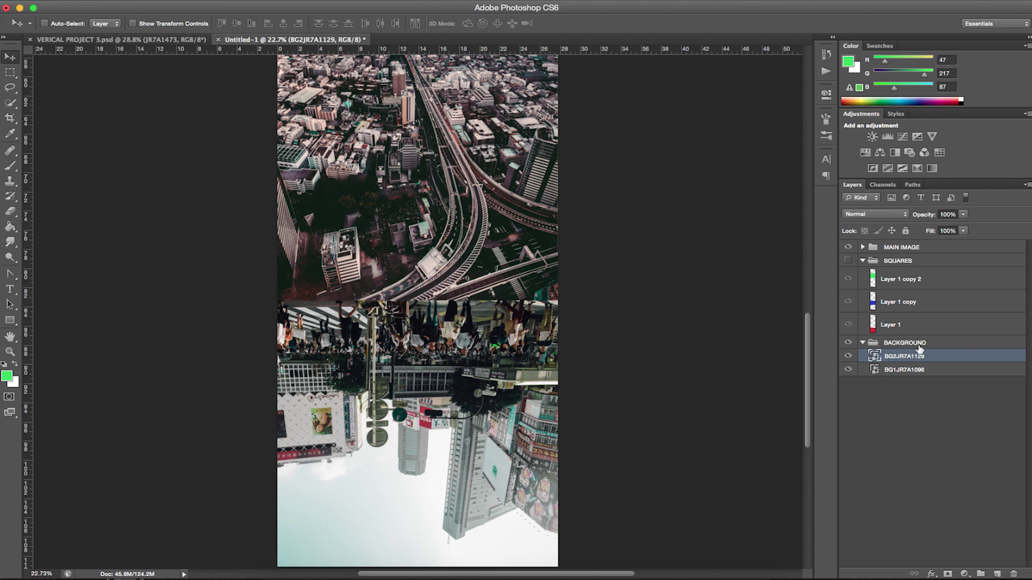
- Set the BG2JR7A1129 layer's blending mode to Lighten and compare the seam with that layer hidden and shown
{"action": "left_click", "coordinate": [851, 357]}
{"action": "left_click", "coordinate": [852, 356]}
{"action": "left_click", "coordinate": [877, 217]}
{"action": "left_click", "coordinate": [871, 282]}
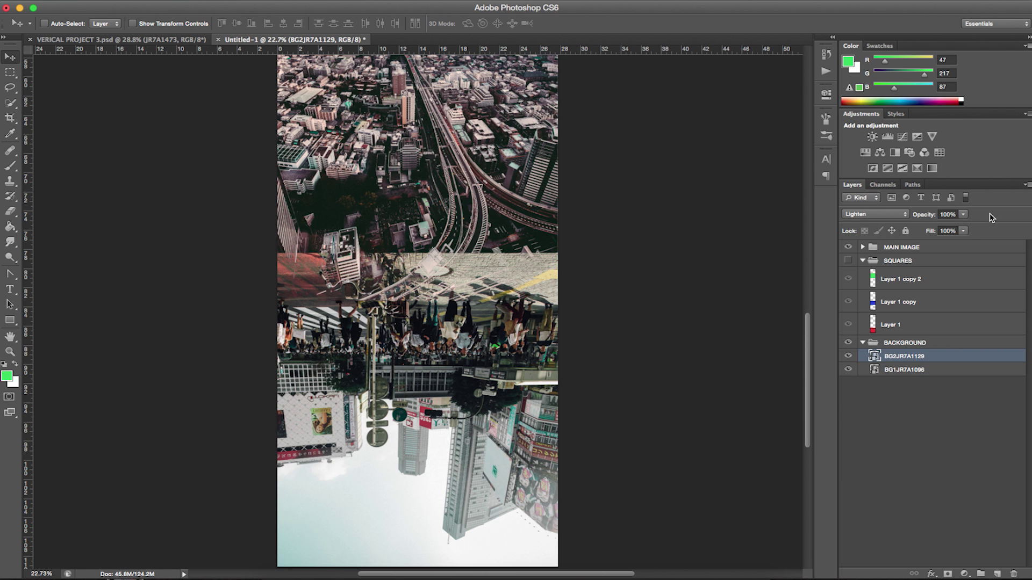
{"action": "left_click", "coordinate": [963, 214]}
{"action": "left_click_drag", "start_coordinate": [946, 227], "coordinate": [1004, 233]}
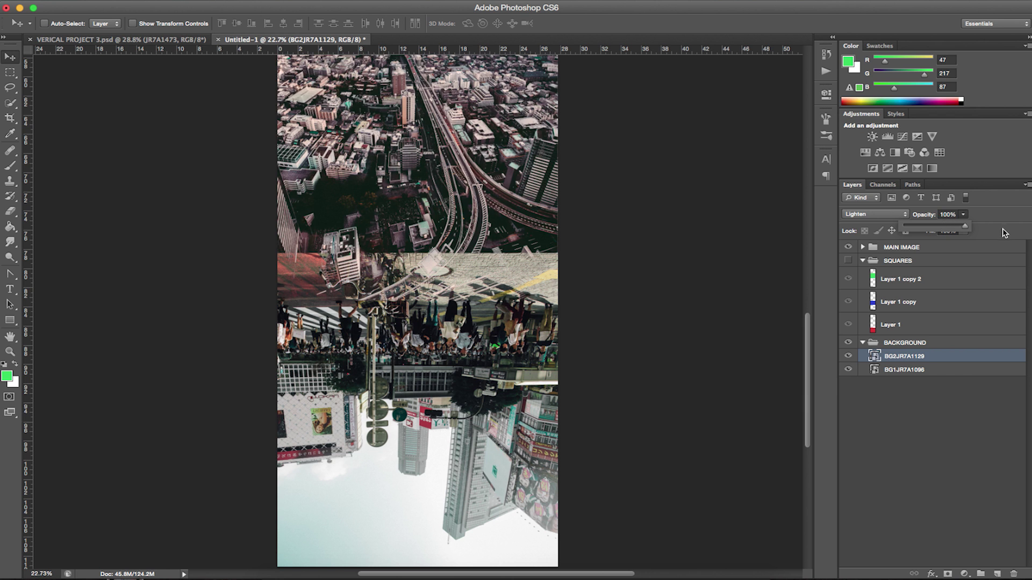
{"action": "left_click", "coordinate": [849, 356]}
{"action": "left_click", "coordinate": [849, 357]}
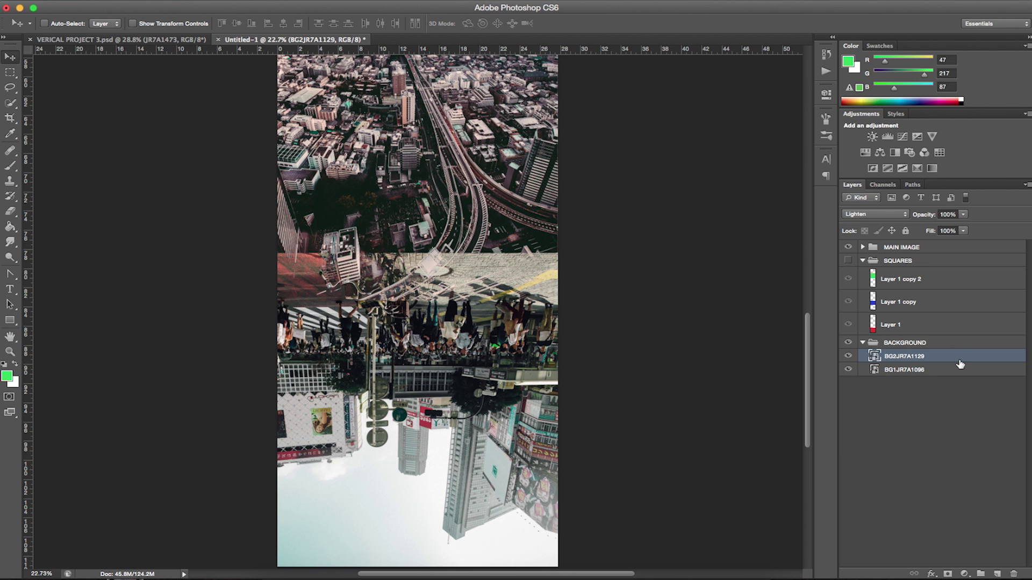
- Show the SQUARES group, examine how the background photos blend in VERICAL PROJECT 3.psd, and return to Untitled-1
{"action": "key", "text": "g"}
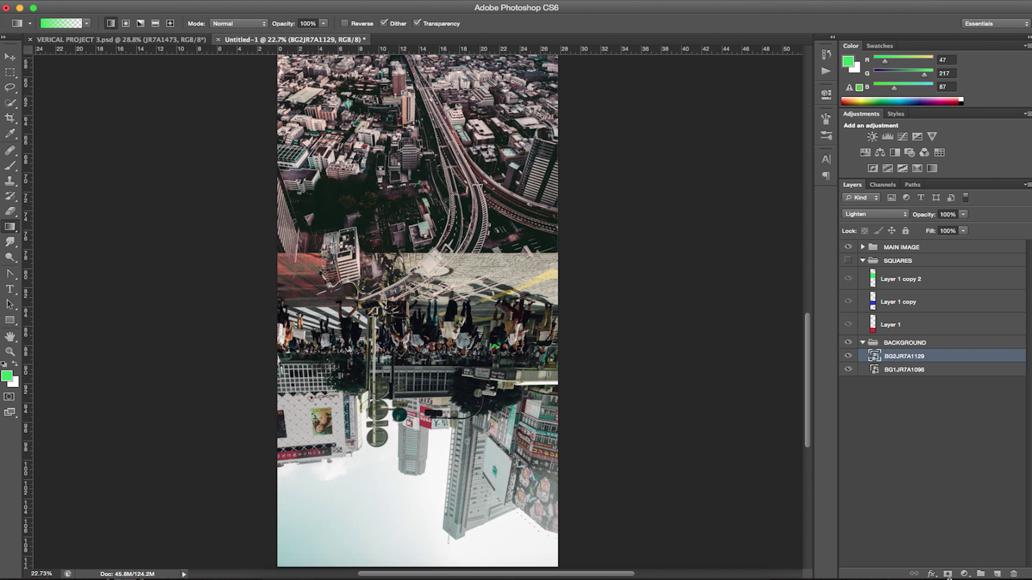
{"action": "left_click", "coordinate": [849, 261]}
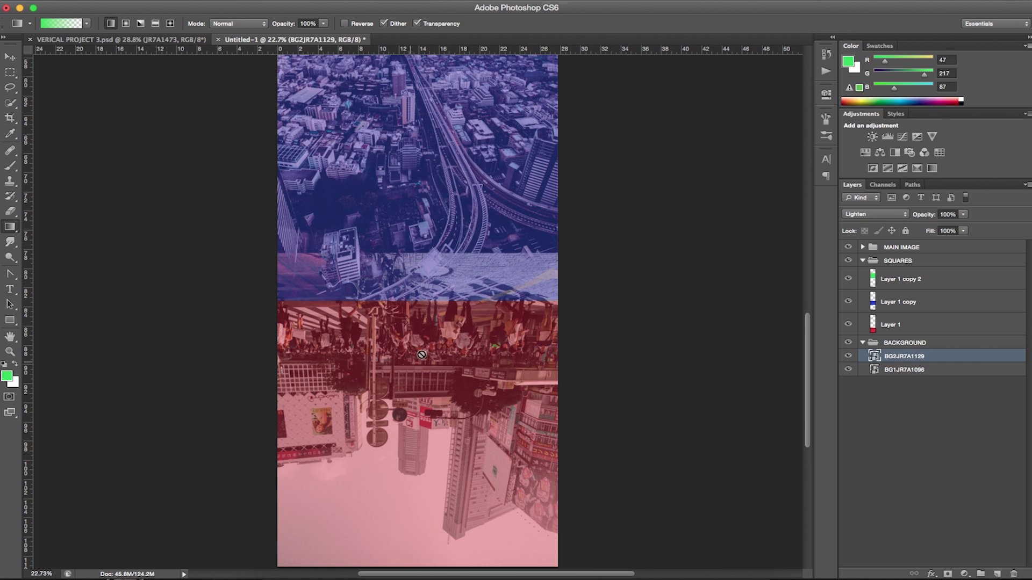
{"action": "left_click", "coordinate": [125, 23]}
{"action": "left_click", "coordinate": [118, 39]}
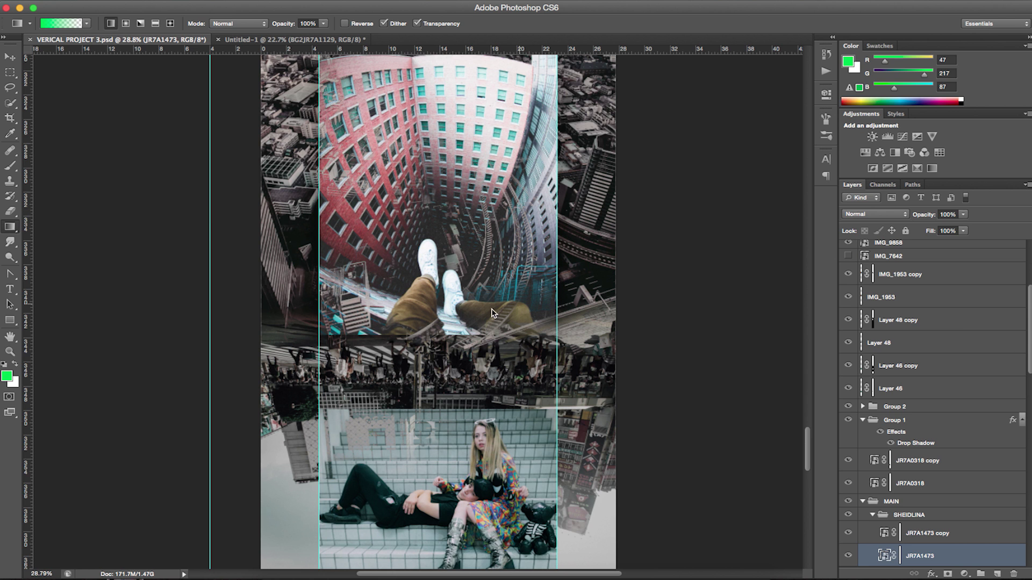
{"action": "scroll", "coordinate": [351, 360], "scroll_direction": "up", "scroll_amount": 2}
{"action": "scroll", "coordinate": [351, 360], "scroll_direction": "down", "scroll_amount": 4}
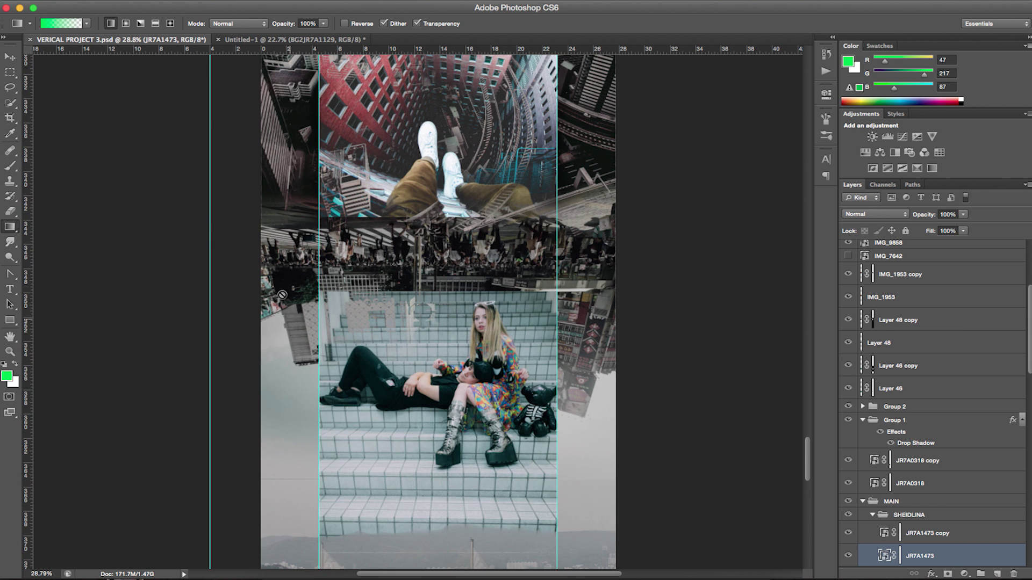
{"action": "scroll", "coordinate": [574, 185], "scroll_direction": "up", "scroll_amount": 8}
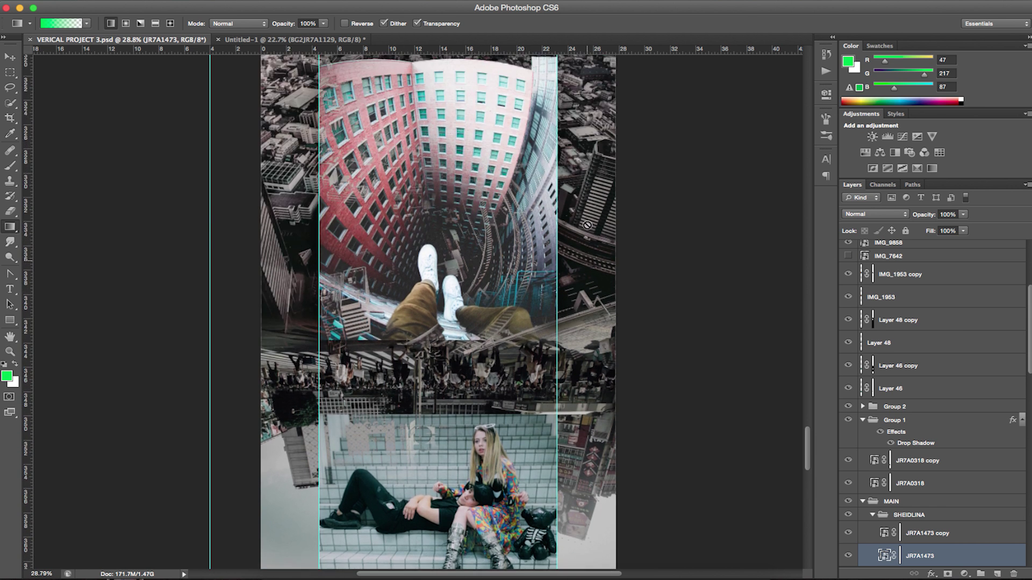
{"action": "scroll", "coordinate": [587, 227], "scroll_direction": "up", "scroll_amount": 2}
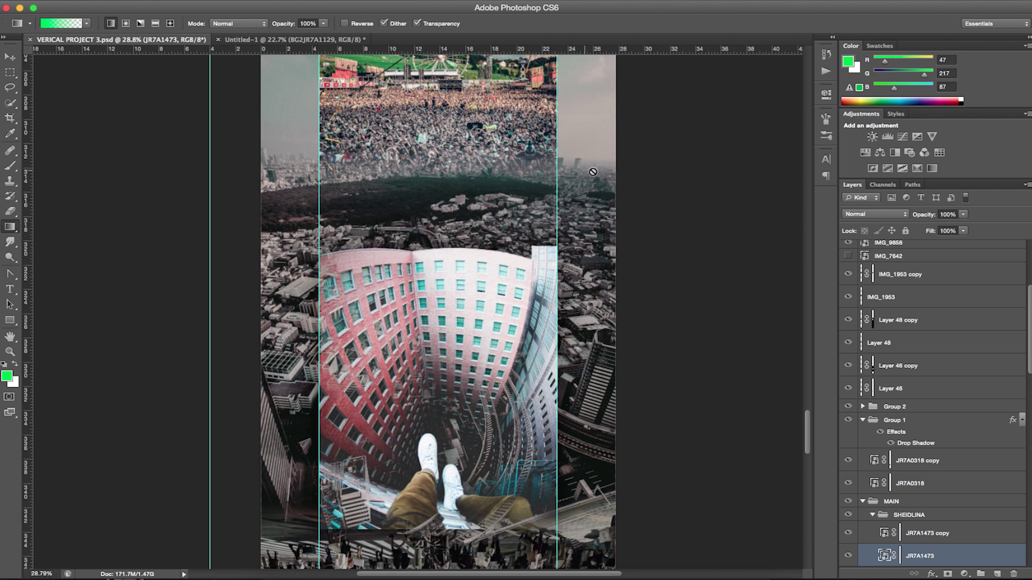
{"action": "scroll", "coordinate": [576, 166], "scroll_direction": "up", "scroll_amount": 8}
{"action": "scroll", "coordinate": [577, 173], "scroll_direction": "up", "scroll_amount": 5}
{"action": "scroll", "coordinate": [578, 173], "scroll_direction": "down", "scroll_amount": 12}
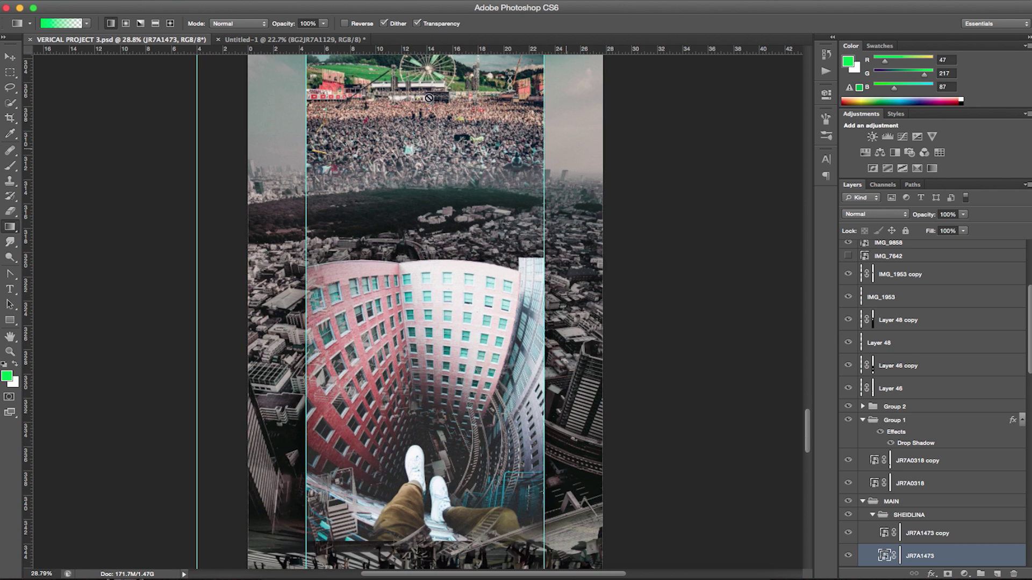
{"action": "left_click", "coordinate": [344, 39]}
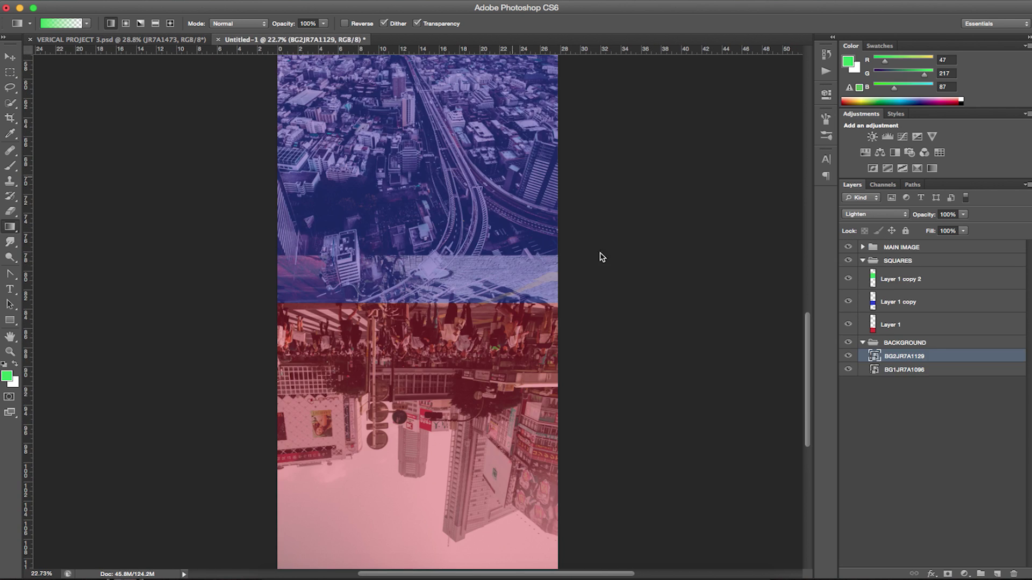
- Add a layer mask to the BG1JR7A1096 layer and hide the SQUARES group
{"action": "left_click", "coordinate": [915, 371]}
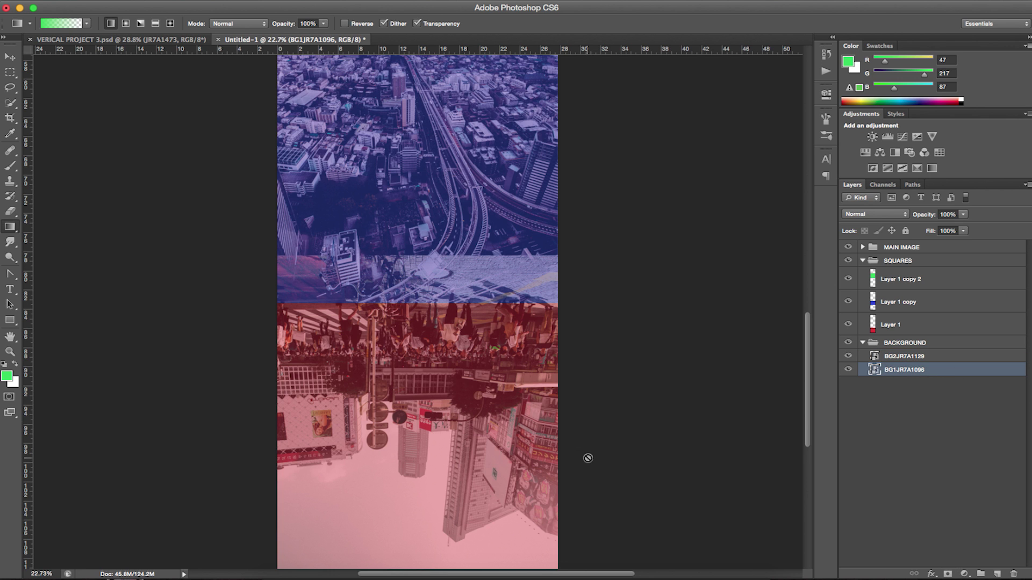
{"action": "scroll", "coordinate": [588, 456], "scroll_direction": "down", "scroll_amount": 2}
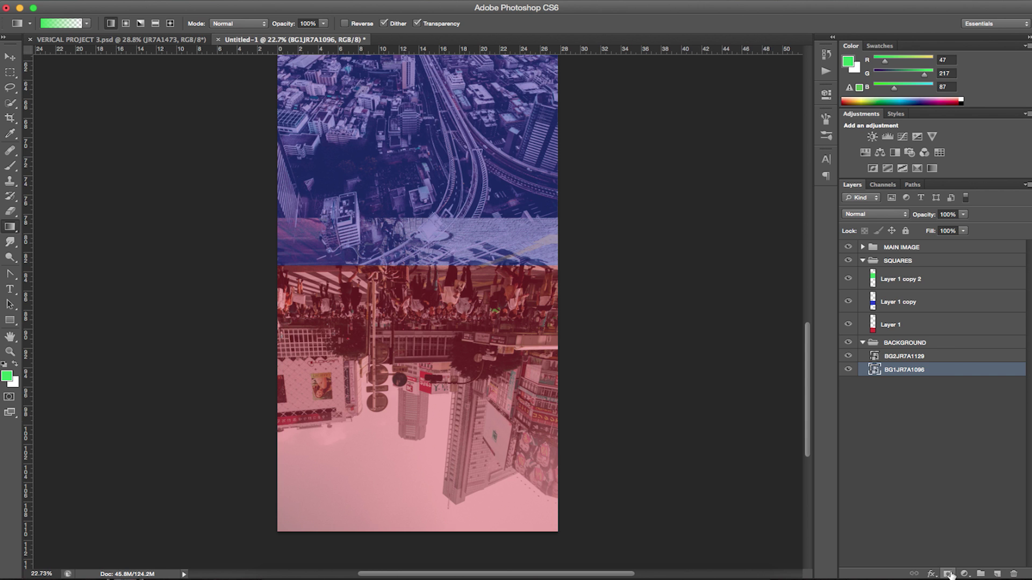
{"action": "left_click", "coordinate": [948, 574]}
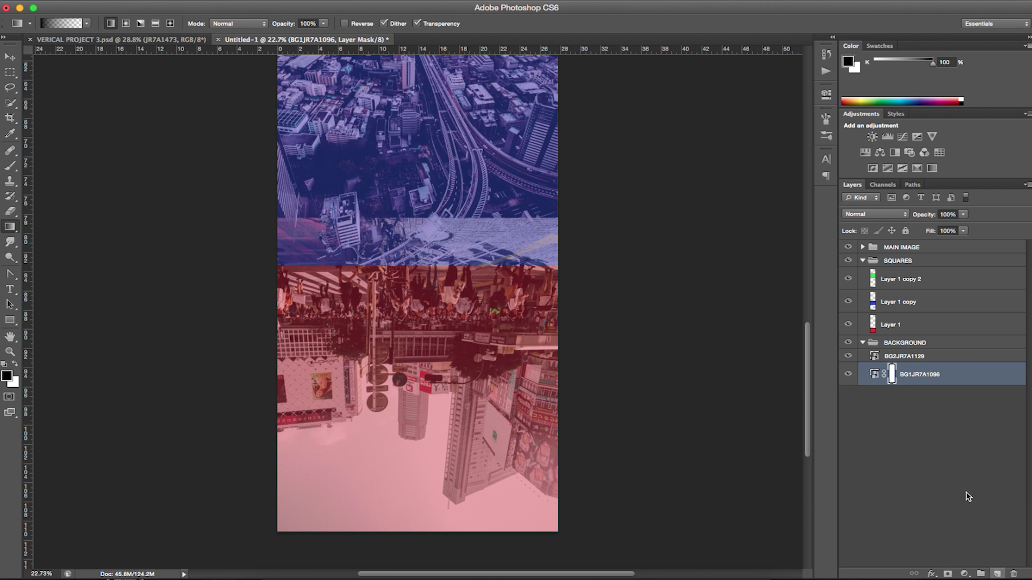
{"action": "left_click", "coordinate": [18, 228]}
{"action": "left_click", "coordinate": [49, 224]}
{"action": "left_click", "coordinate": [848, 261]}
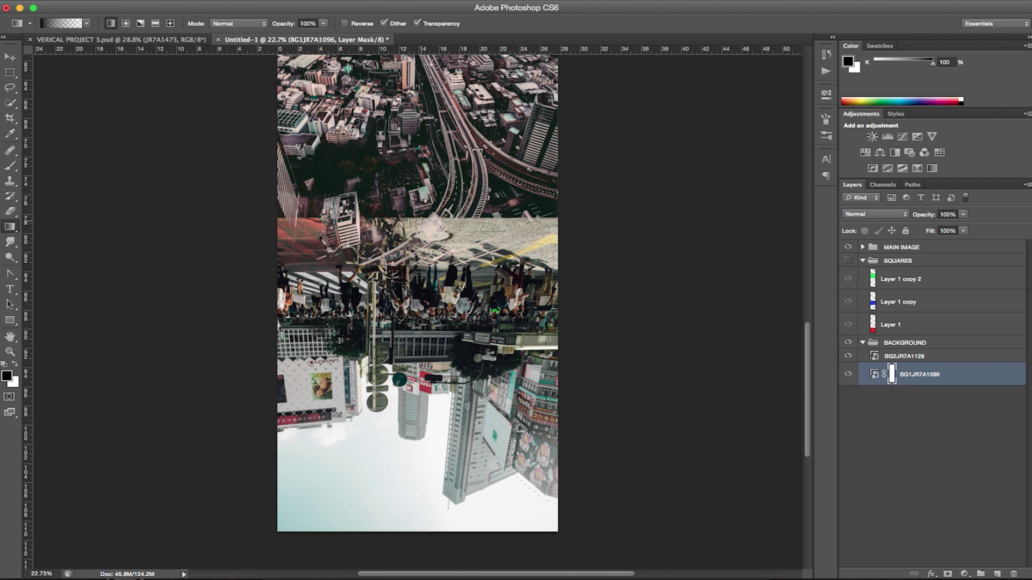
- Fade the upper edge of the BG1JR7A1096 street photo with a short vertical black-to-transparent gradient on its mask
{"action": "left_click_drag", "start_coordinate": [423, 217], "coordinate": [423, 253]}
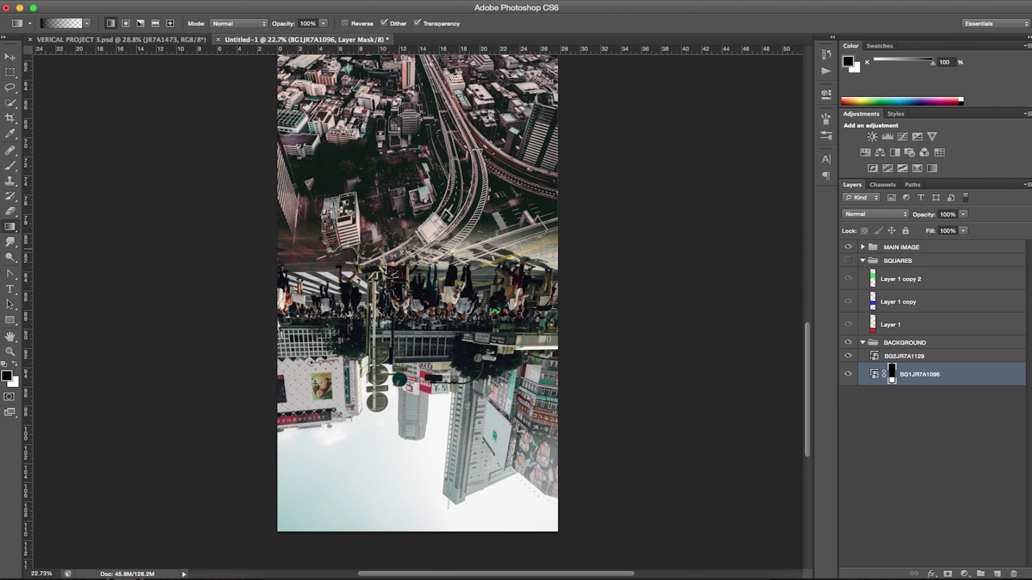
{"action": "left_click_drag", "start_coordinate": [404, 247], "coordinate": [409, 220]}
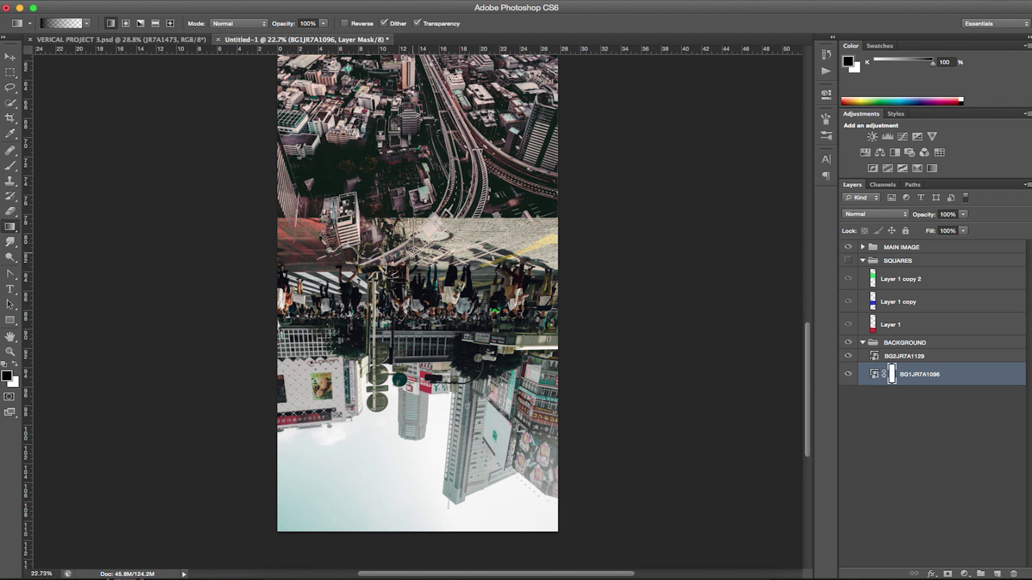
{"action": "left_click_drag", "start_coordinate": [413, 218], "coordinate": [412, 258]}
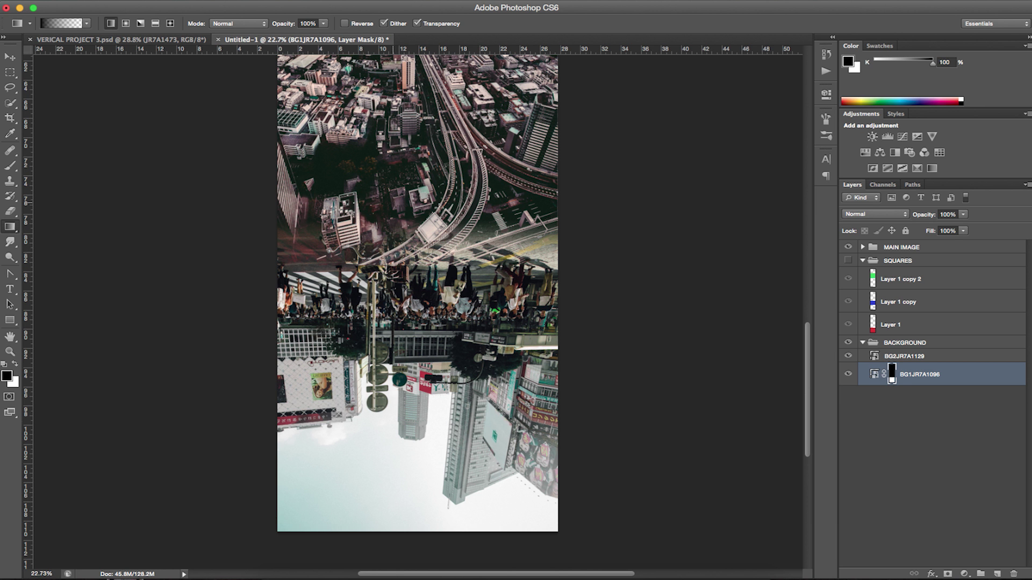
- Inspect the blend between the aerial and street photos up close, toggling the BG2JR7A1129 layer's visibility
{"action": "scroll", "coordinate": [528, 228], "scroll_direction": "up", "scroll_amount": 3}
{"action": "scroll", "coordinate": [508, 247], "scroll_direction": "up", "scroll_amount": 5}
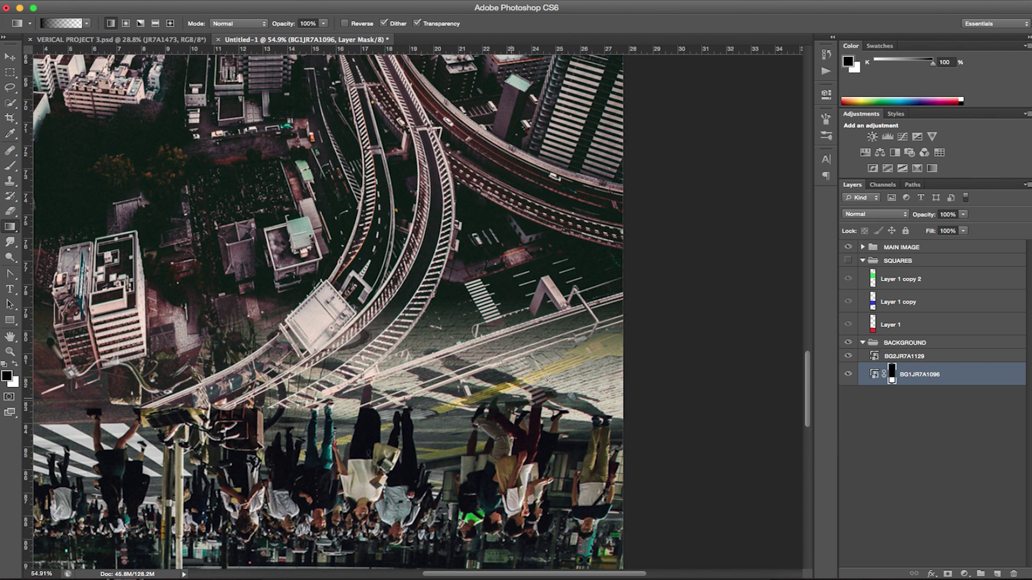
{"action": "scroll", "coordinate": [478, 400], "scroll_direction": "left", "scroll_amount": 10}
{"action": "scroll", "coordinate": [479, 400], "scroll_direction": "down", "scroll_amount": 4}
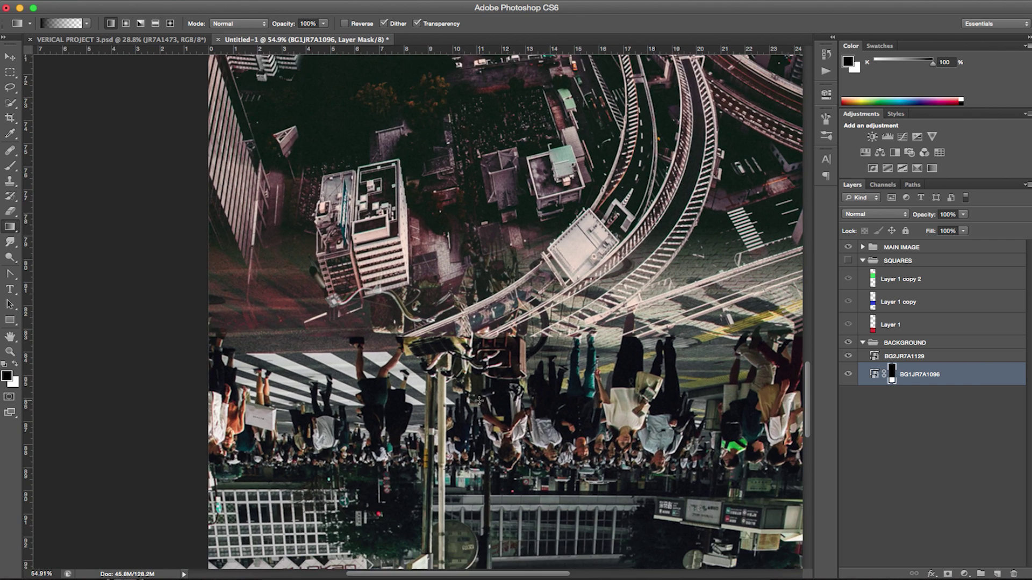
{"action": "scroll", "coordinate": [479, 401], "scroll_direction": "right", "scroll_amount": 4}
{"action": "scroll", "coordinate": [479, 400], "scroll_direction": "up", "scroll_amount": 2}
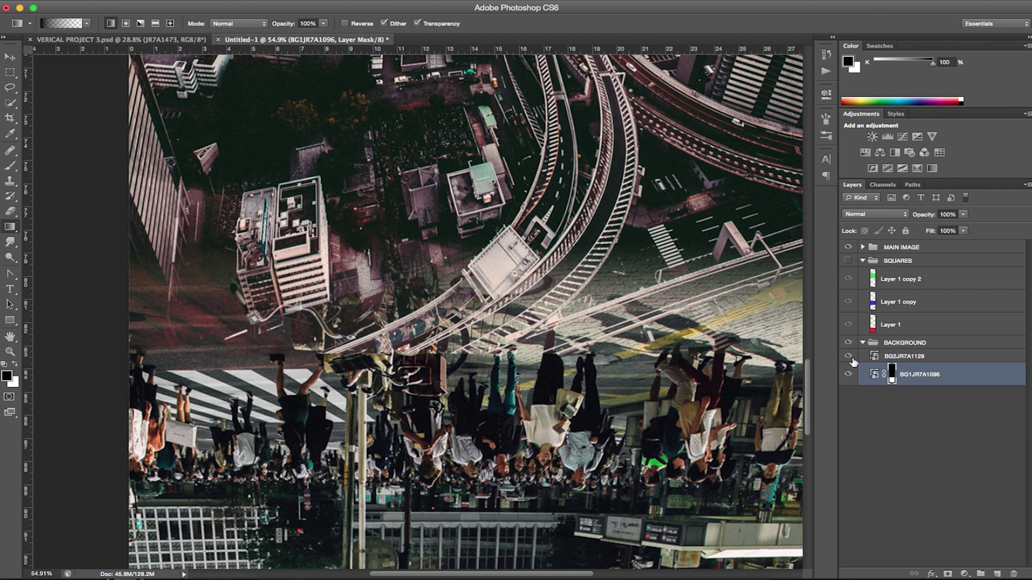
{"action": "left_click", "coordinate": [850, 357]}
{"action": "left_click", "coordinate": [849, 357]}
{"action": "left_click", "coordinate": [850, 357]}
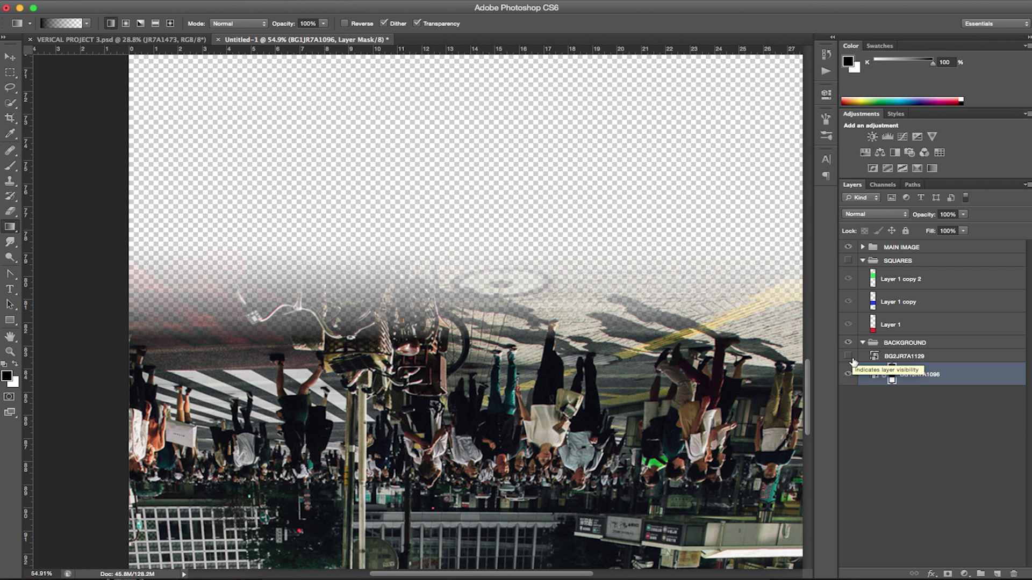
{"action": "left_click", "coordinate": [850, 358]}
{"action": "left_click", "coordinate": [849, 357]}
{"action": "left_click", "coordinate": [849, 356]}
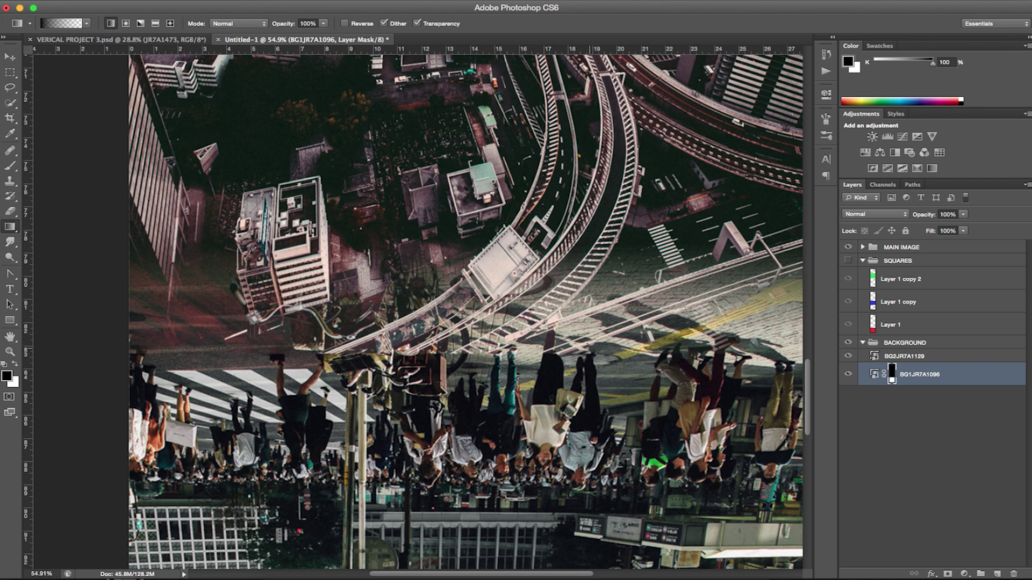
- Add a layer mask to BG2JR7A1129 and fade the photo's lower edge with a short upward black-to-transparent gradient
{"action": "left_click", "coordinate": [875, 375]}
{"action": "left_click", "coordinate": [914, 357]}
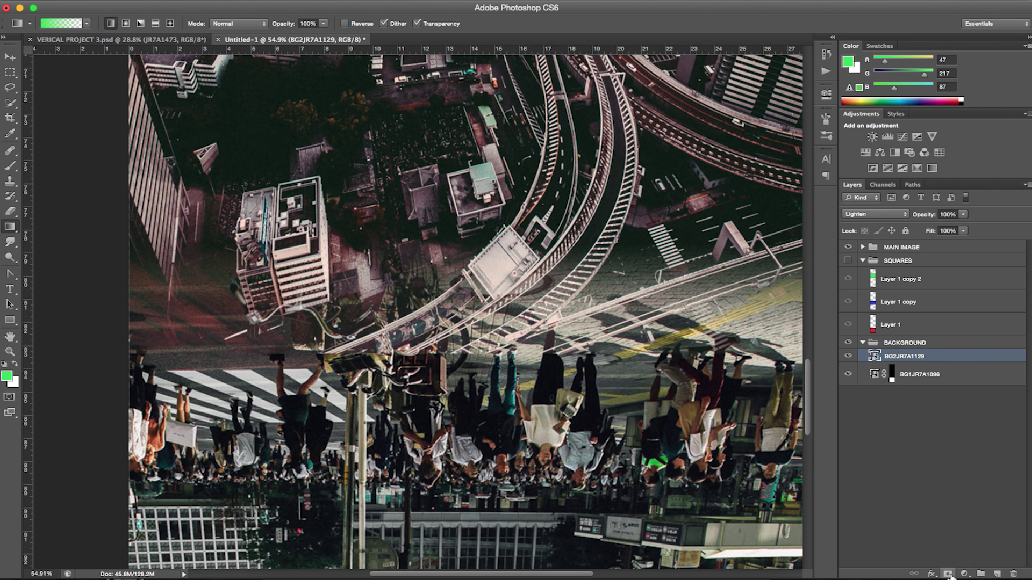
{"action": "left_click", "coordinate": [948, 574]}
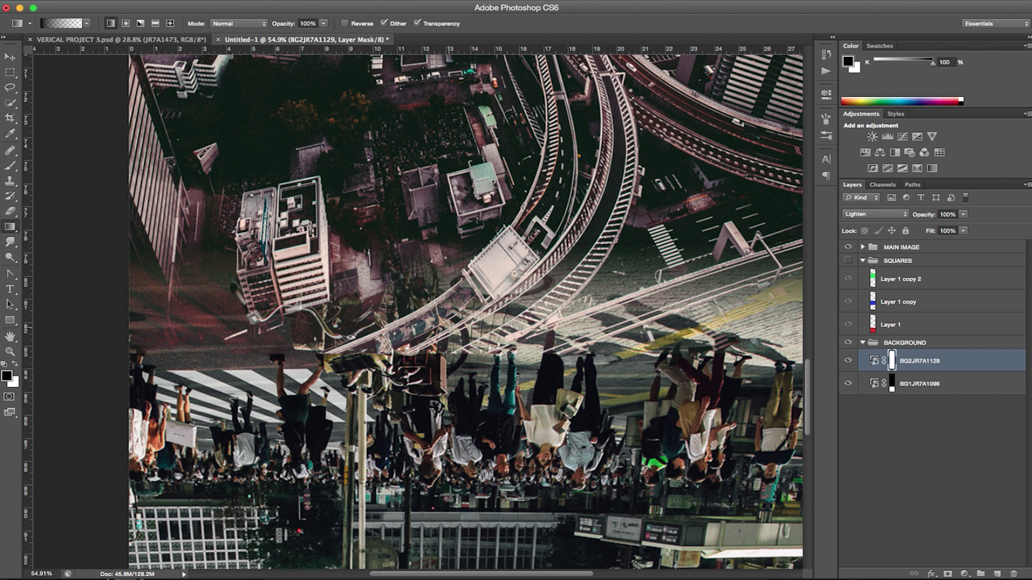
{"action": "left_click_drag", "start_coordinate": [376, 355], "coordinate": [376, 331]}
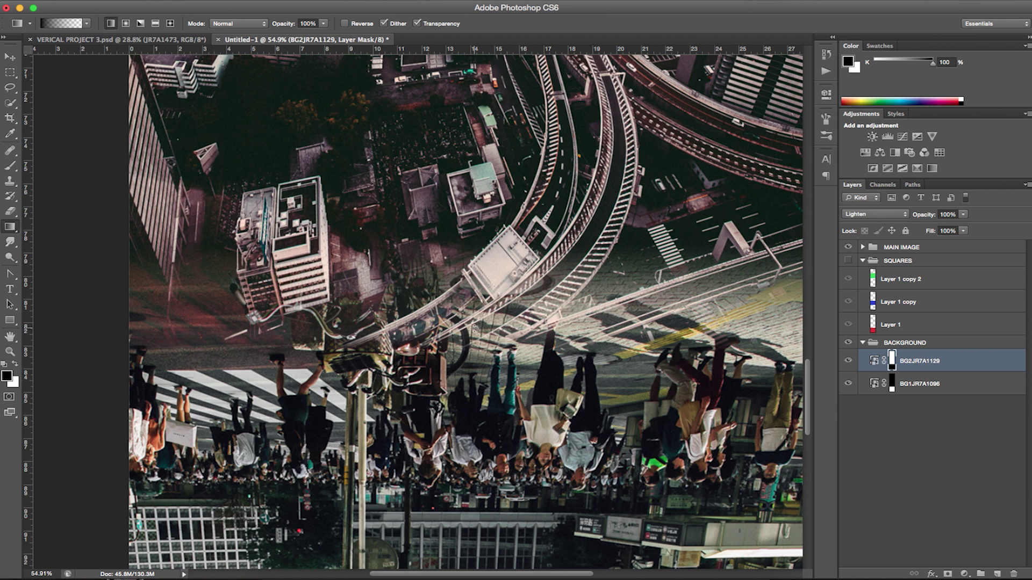
- Paint black on the BG2JR7A1129 mask with a size 66 brush at 33% opacity where the roads overlap the street pole and cart
{"action": "key", "text": "b"}
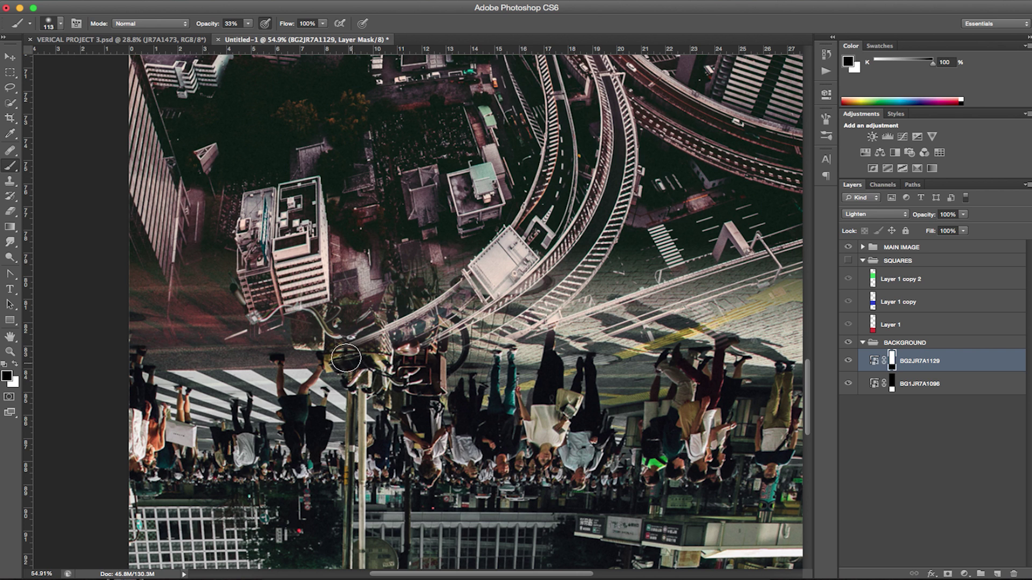
{"action": "mouse_move", "coordinate": [345, 357]}
{"action": "left_mouse_down"}
{"action": "mouse_move", "coordinate": [373, 329]}
{"action": "mouse_move", "coordinate": [383, 369]}
{"action": "mouse_move", "coordinate": [369, 336]}
{"action": "left_mouse_up"}
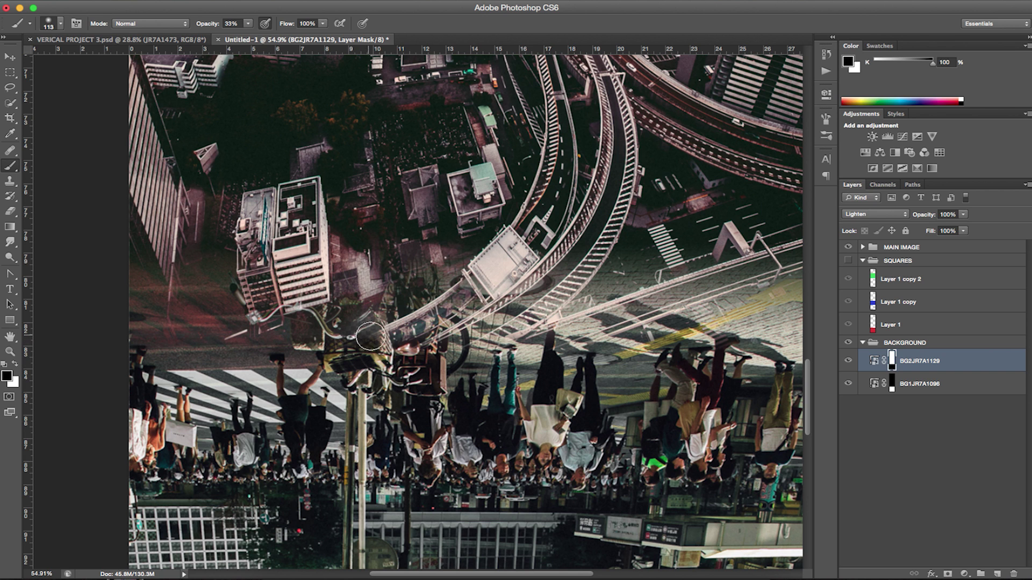
{"action": "left_click", "coordinate": [61, 23]}
{"action": "left_click_drag", "start_coordinate": [76, 60], "coordinate": [71, 61]}
{"action": "left_click", "coordinate": [371, 339]}
{"action": "left_click_drag", "start_coordinate": [372, 341], "coordinate": [389, 339]}
{"action": "left_click_drag", "start_coordinate": [466, 342], "coordinate": [463, 336]}
{"action": "scroll", "coordinate": [595, 335], "scroll_direction": "down", "scroll_amount": 6}
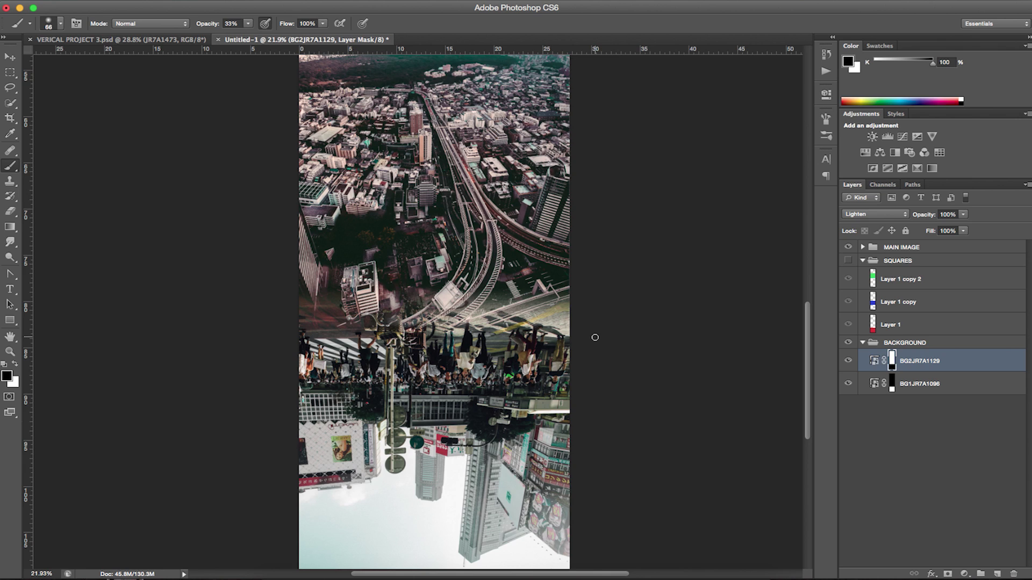
{"action": "scroll", "coordinate": [595, 338], "scroll_direction": "up", "scroll_amount": 2}
{"action": "scroll", "coordinate": [595, 338], "scroll_direction": "down", "scroll_amount": 4}
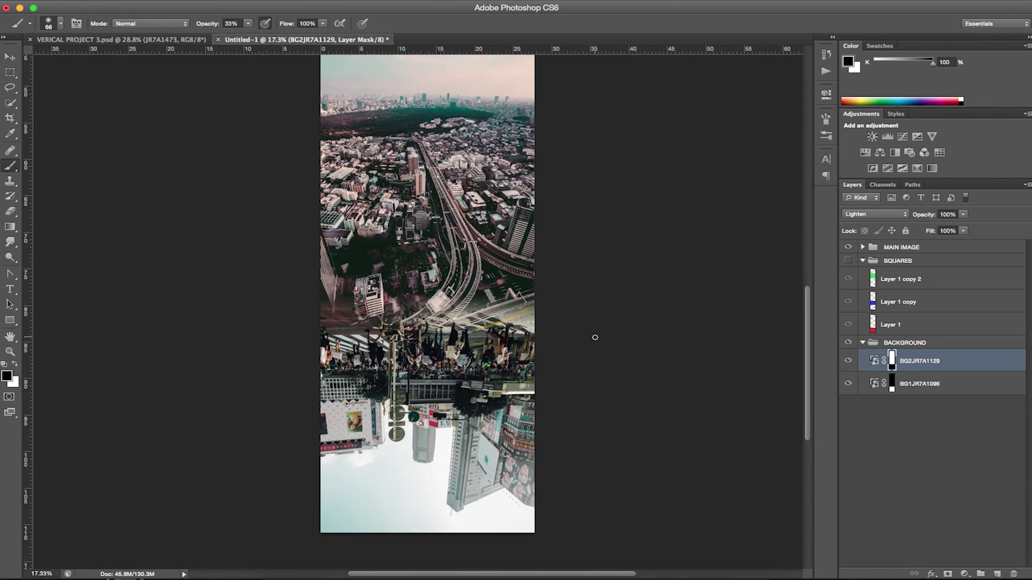
{"action": "scroll", "coordinate": [595, 338], "scroll_direction": "up", "scroll_amount": 1}
{"action": "scroll", "coordinate": [595, 337], "scroll_direction": "down", "scroll_amount": 1}
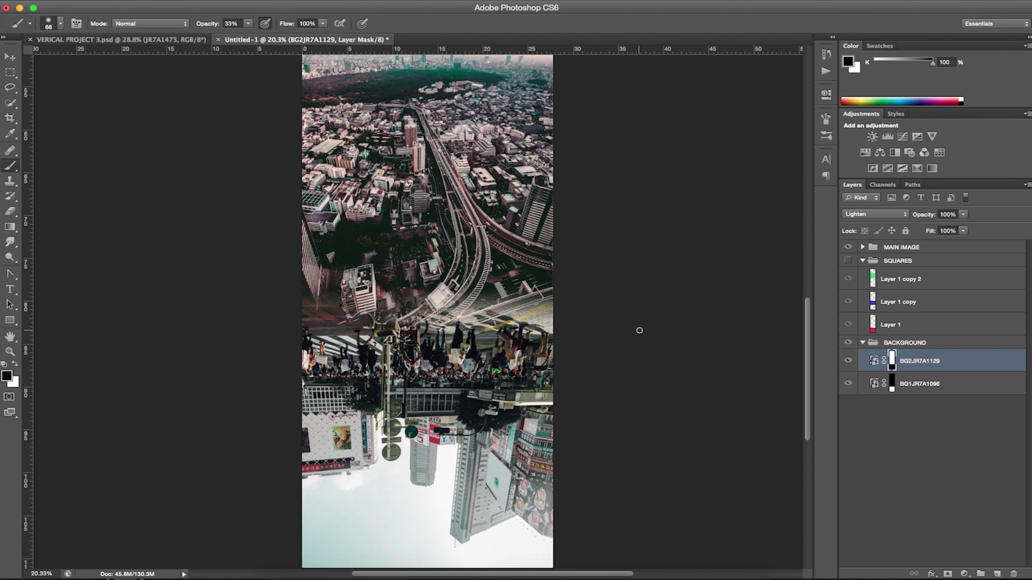
- Deselect all layers, collapse the BACKGROUND group, and compare the blended photos with the SQUARES guides shown and hidden
{"action": "left_click", "coordinate": [945, 441]}
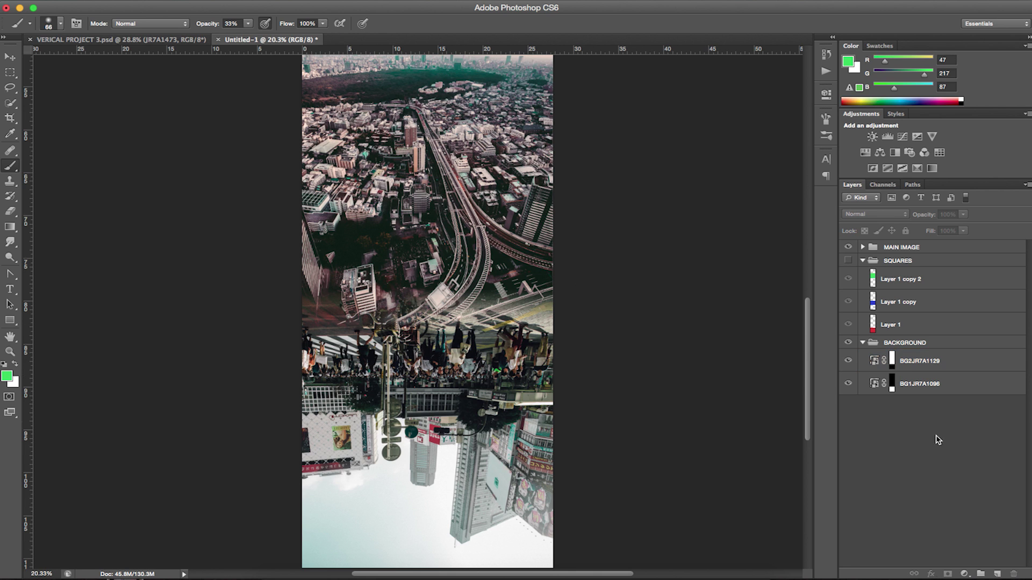
{"action": "left_click", "coordinate": [863, 343]}
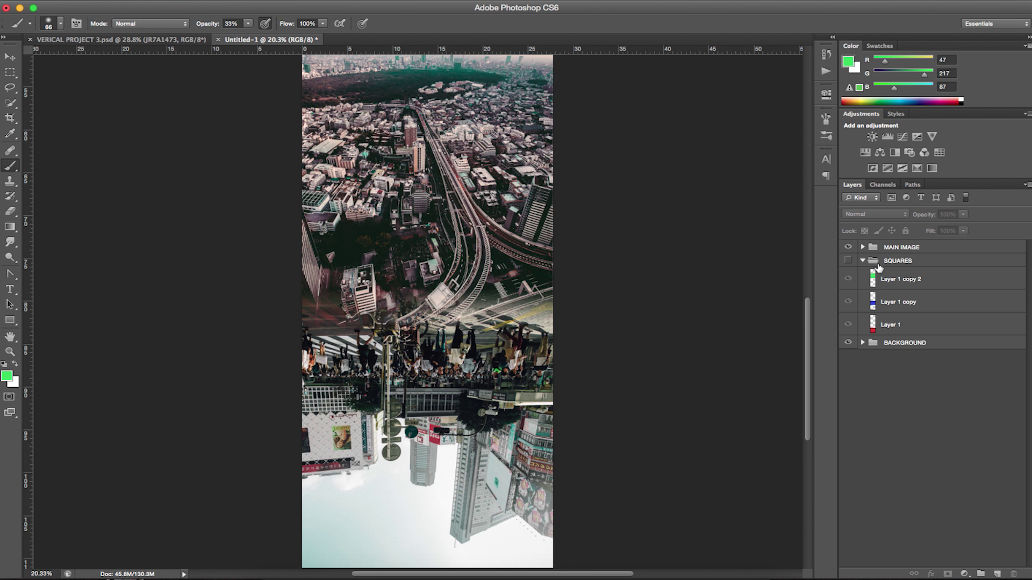
{"action": "left_click", "coordinate": [849, 261]}
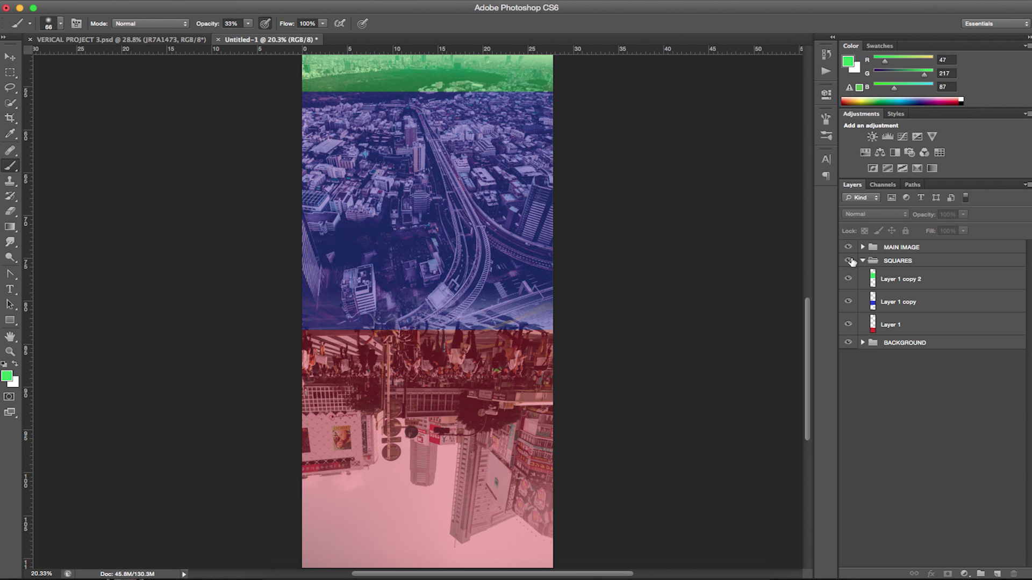
{"action": "left_click", "coordinate": [849, 261]}
{"action": "left_click", "coordinate": [849, 261]}
{"action": "left_click", "coordinate": [849, 261]}
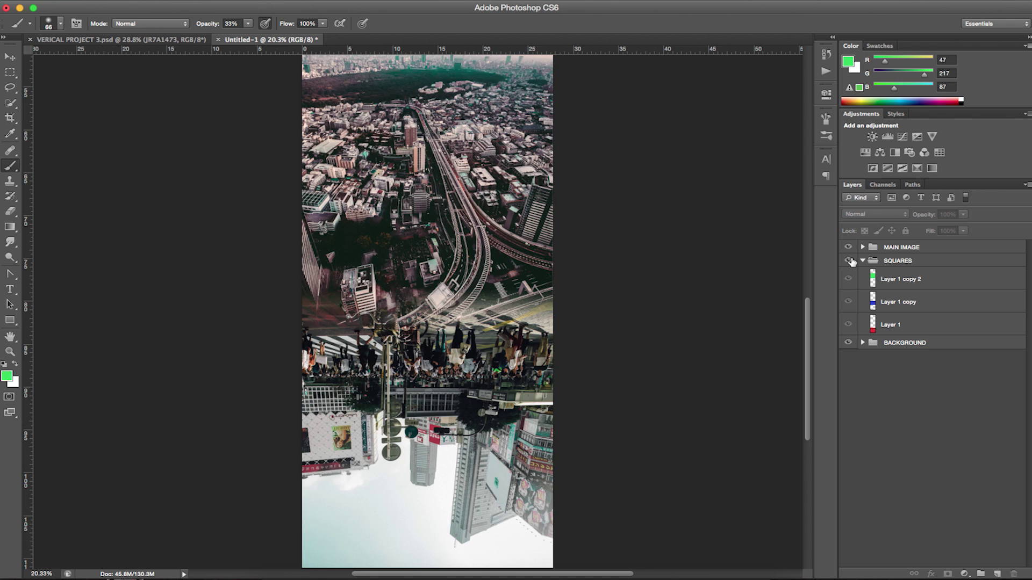
- Compare the blend with the SQUARES guides and the BG2JR7A1129 layer inside the BACKGROUND group shown and hidden
{"action": "left_click", "coordinate": [849, 262]}
{"action": "left_click", "coordinate": [850, 261]}
{"action": "left_click", "coordinate": [862, 343]}
{"action": "left_click", "coordinate": [914, 361]}
{"action": "left_click", "coordinate": [848, 360]}
{"action": "left_click", "coordinate": [849, 361]}
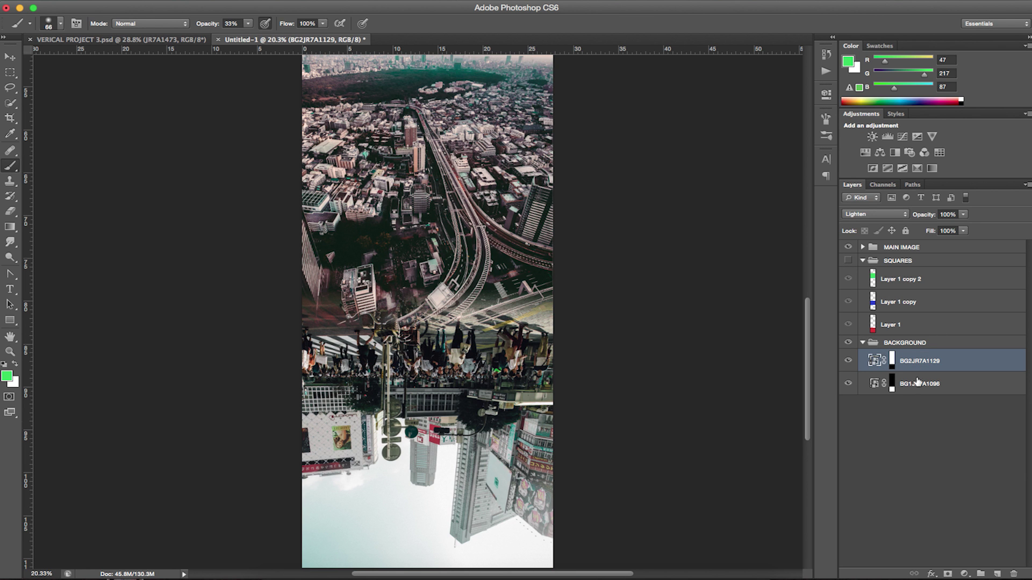
- Enlarge the BG1JR7A1096 street photo slightly up and to the right so its crowd reaches further into the aerial photo
{"action": "left_click", "coordinate": [922, 387]}
{"action": "key", "text": "ctrl+t"}
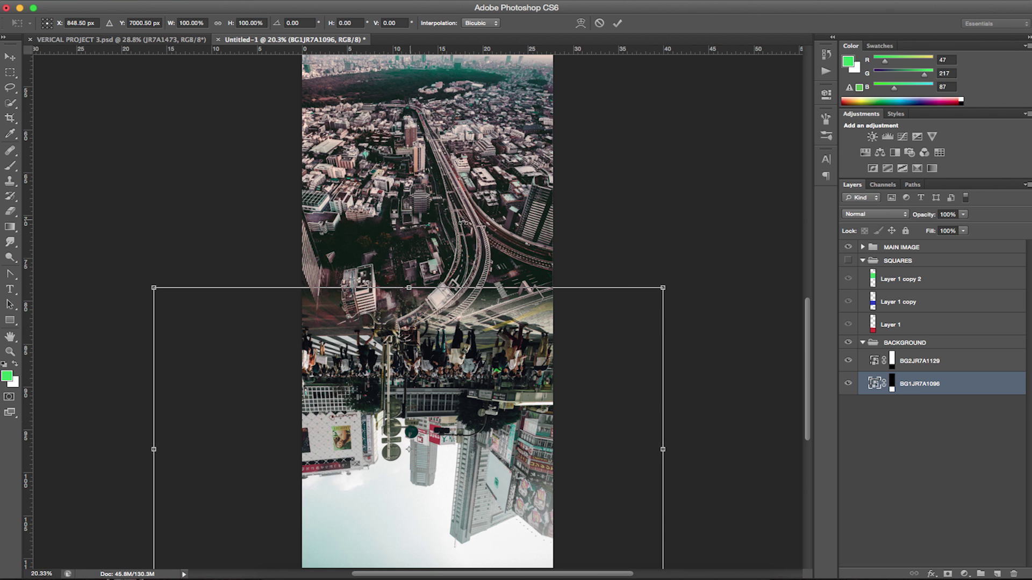
{"action": "left_click_drag", "start_coordinate": [664, 289], "coordinate": [699, 265]}
{"action": "key", "text": "Return"}
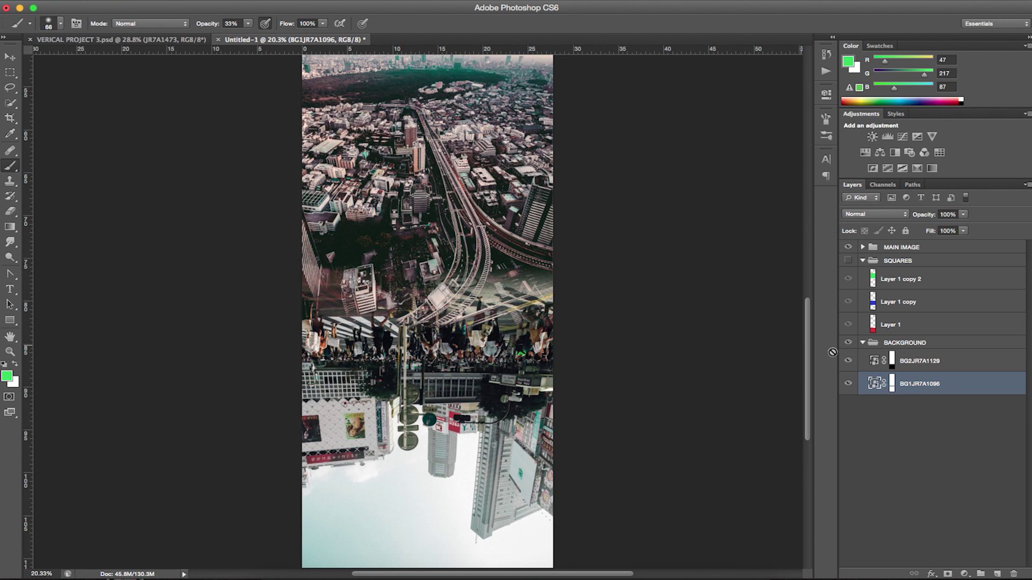
- Fade the lower edge of the BG2JR7A1129 mask with another short black-to-transparent gradient where the roads overlap the crowd
{"action": "left_click", "coordinate": [923, 368]}
{"action": "left_click", "coordinate": [896, 365]}
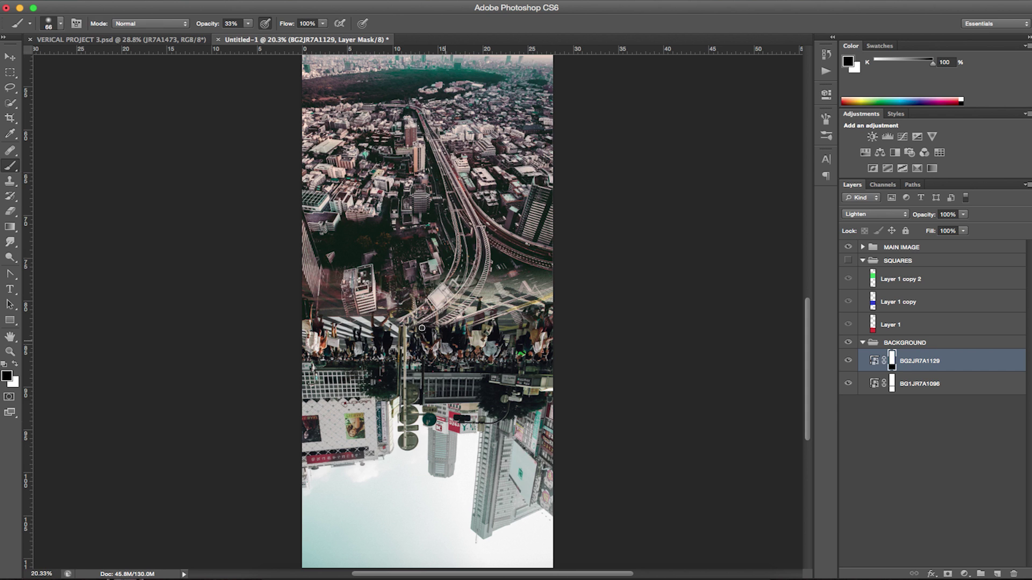
{"action": "key", "text": "g"}
{"action": "left_click_drag", "start_coordinate": [462, 294], "coordinate": [537, 325]}
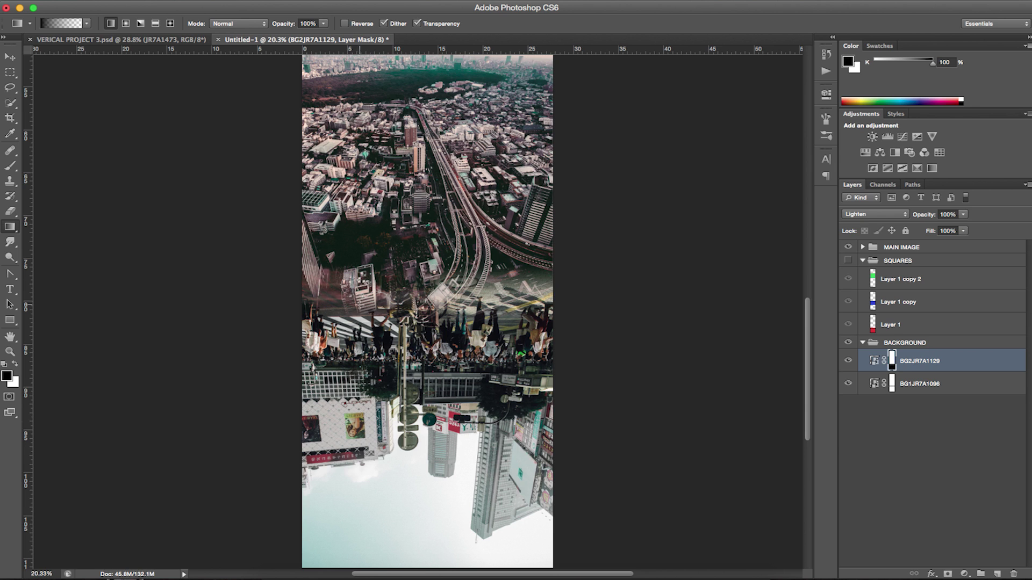
{"action": "key", "text": "b"}
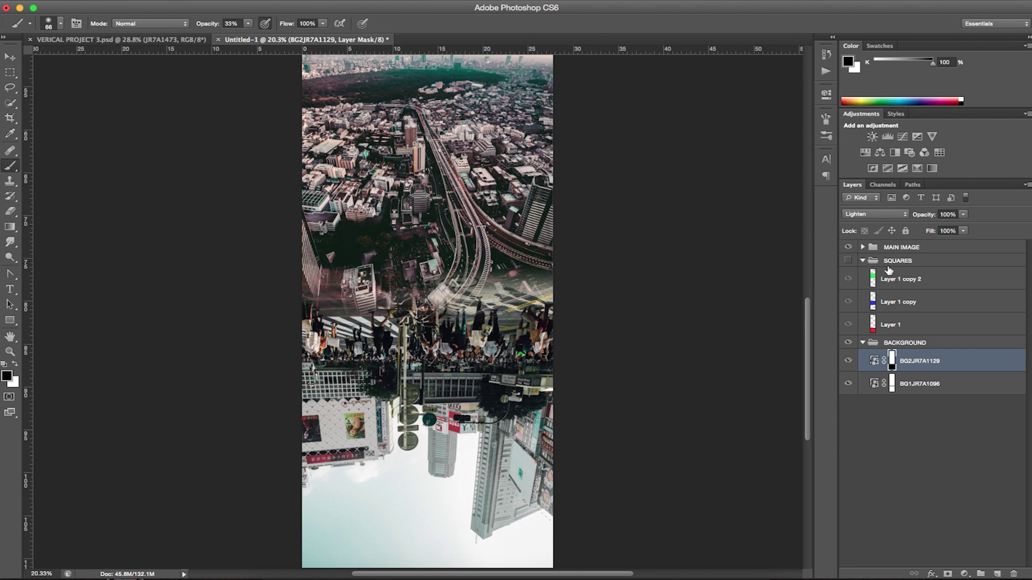
- Check the adjusted blend against the SQUARES guides by toggling the group, leaving the guides shown
{"action": "left_click", "coordinate": [849, 262]}
{"action": "left_click", "coordinate": [849, 261]}
{"action": "left_click", "coordinate": [848, 261]}
{"action": "left_click", "coordinate": [848, 261]}
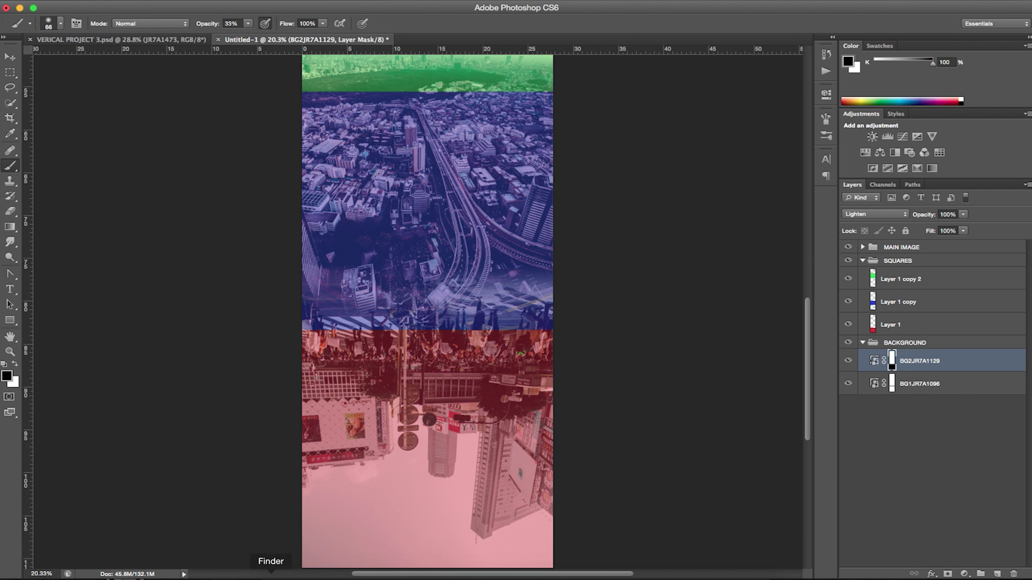
- Place 1JR7A1473.jpg from folder 2 in Finder into the Photoshop document, keeping the default Camera Raw settings
{"action": "left_click", "coordinate": [265, 571]}
{"action": "left_click", "coordinate": [263, 250]}
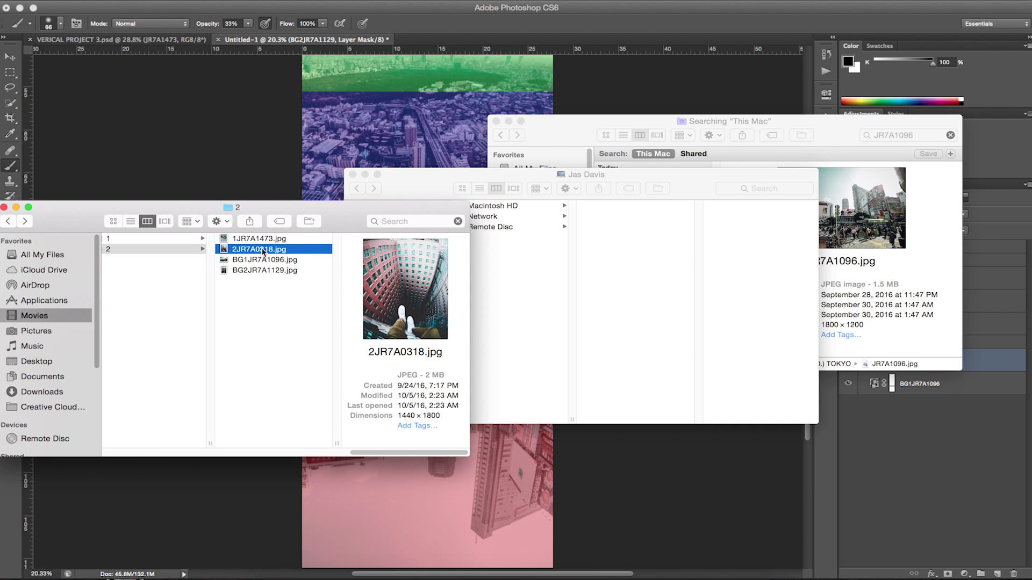
{"action": "left_click", "coordinate": [261, 240]}
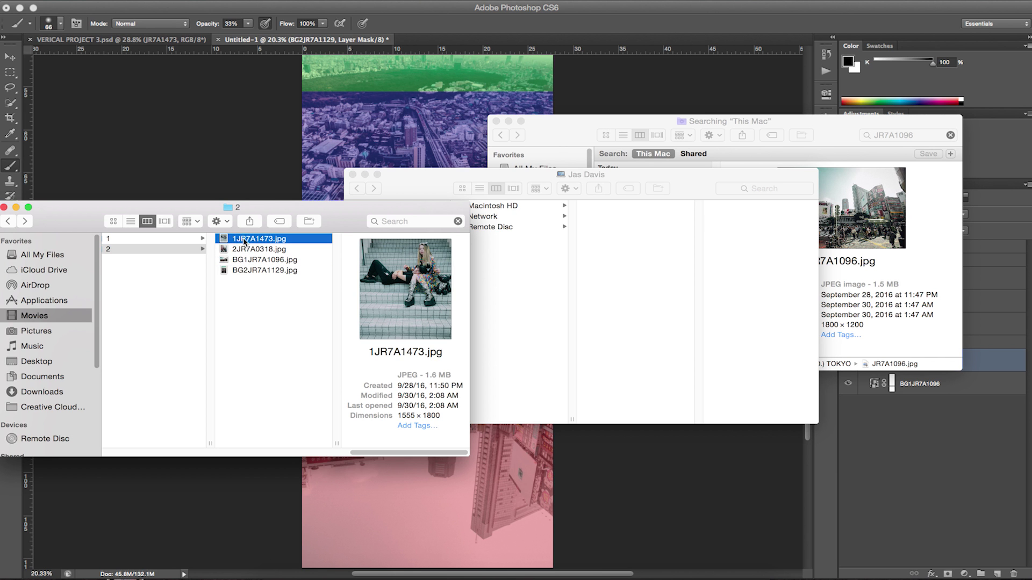
{"action": "left_click_drag", "start_coordinate": [245, 241], "coordinate": [441, 478]}
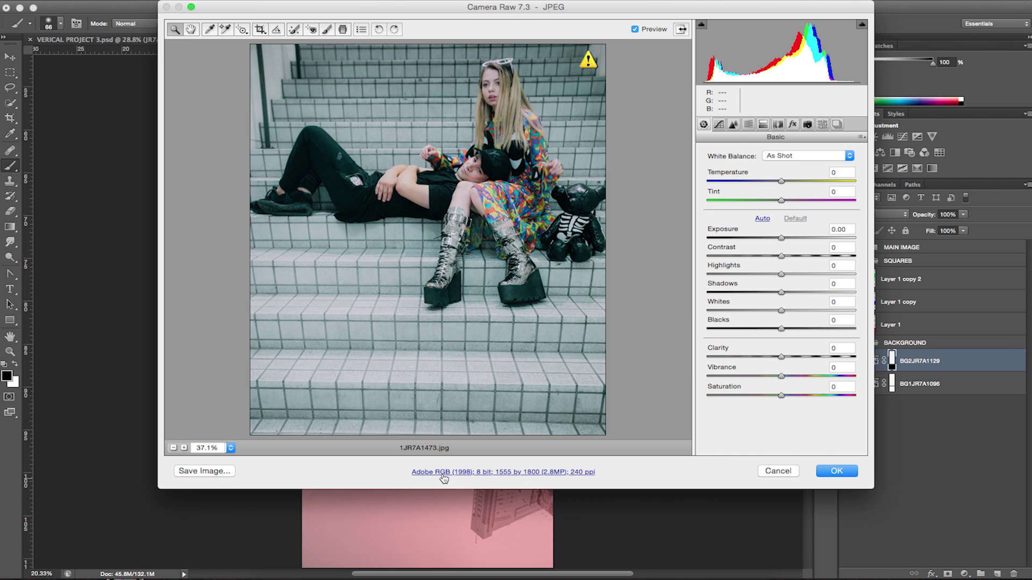
{"action": "key", "text": "Return"}
{"action": "key", "text": "Return"}
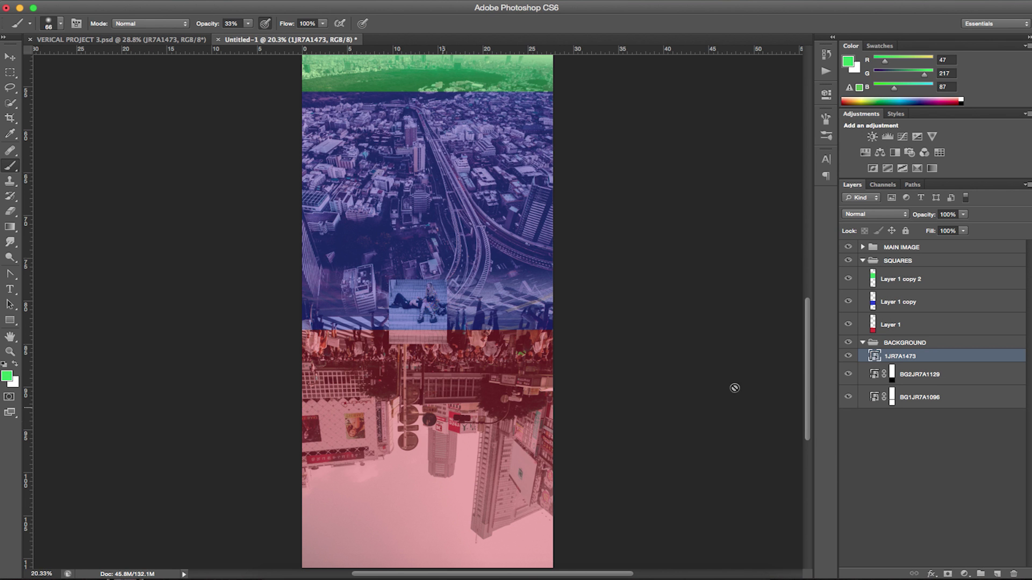
- Move the 1JR7A1473 layer into the MAIN IMAGE group, expand the group and select the photo layer
{"action": "left_click_drag", "start_coordinate": [897, 358], "coordinate": [897, 247]}
{"action": "left_click", "coordinate": [895, 247]}
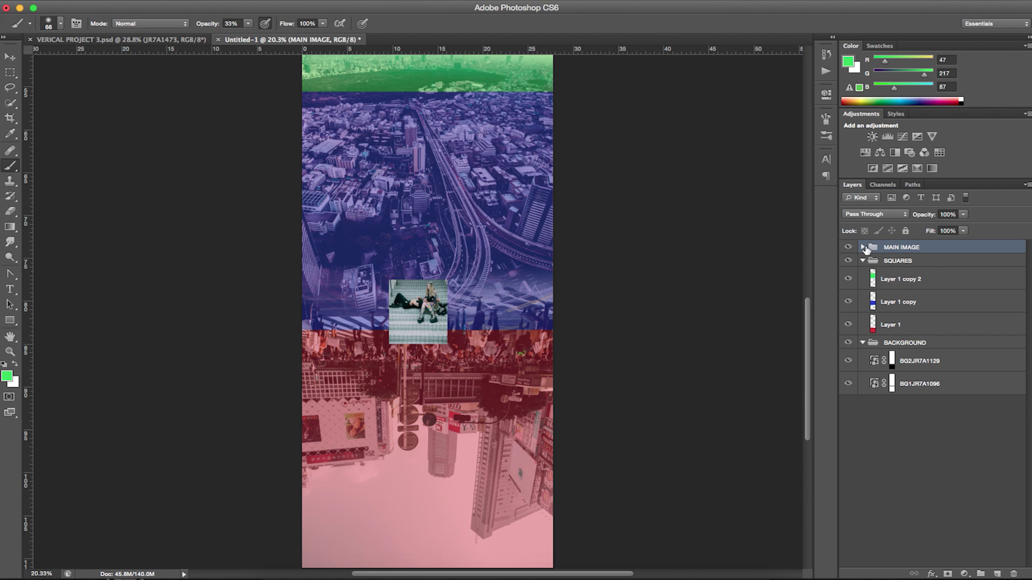
{"action": "left_click", "coordinate": [863, 247]}
{"action": "left_click", "coordinate": [914, 263]}
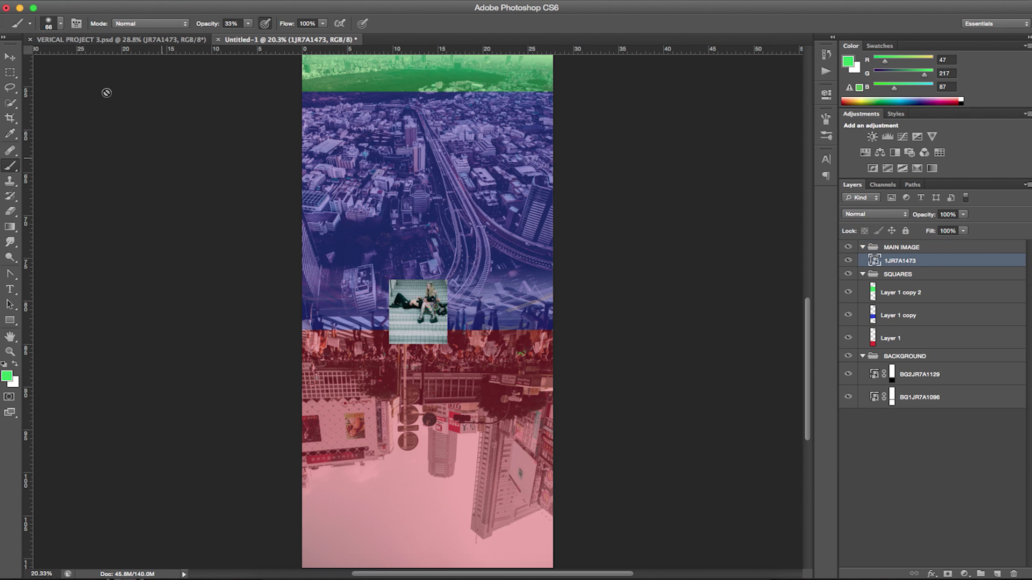
- Centre the 1JR7A1473 photo horizontally and vertically on the red square, using Layer 1's outline as the selection, and deselect
{"action": "left_click", "coordinate": [873, 338], "text": "super"}
{"action": "scroll", "coordinate": [732, 299], "scroll_direction": "down", "scroll_amount": 5}
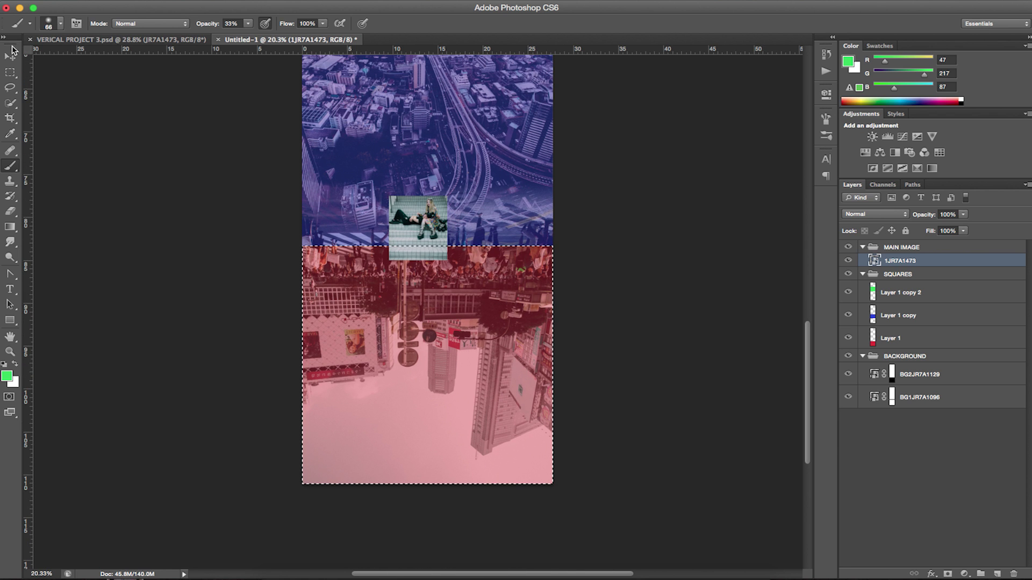
{"action": "left_click", "coordinate": [10, 56]}
{"action": "left_click", "coordinate": [283, 23]}
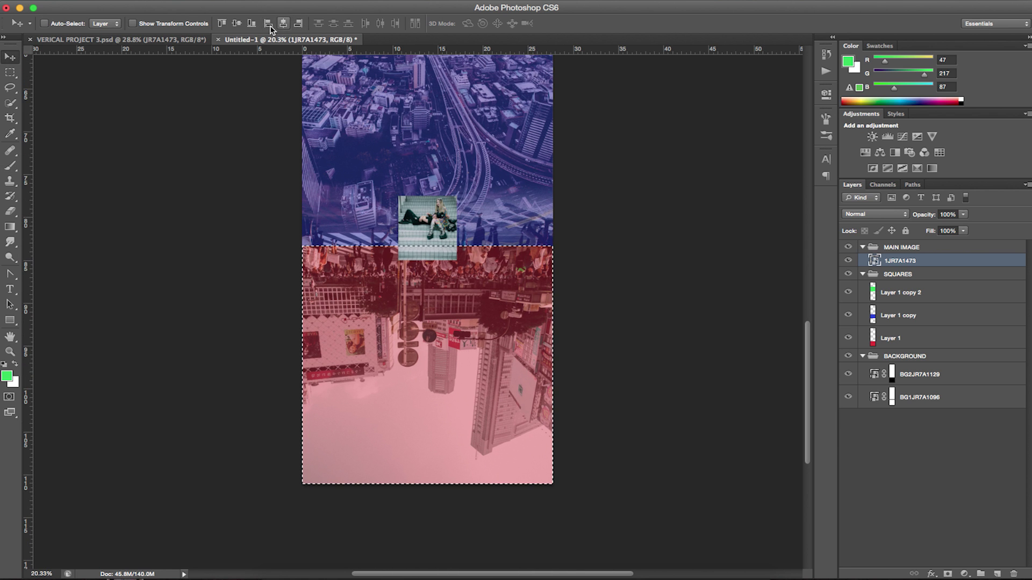
{"action": "left_click", "coordinate": [237, 23]}
{"action": "key", "text": "super+d"}
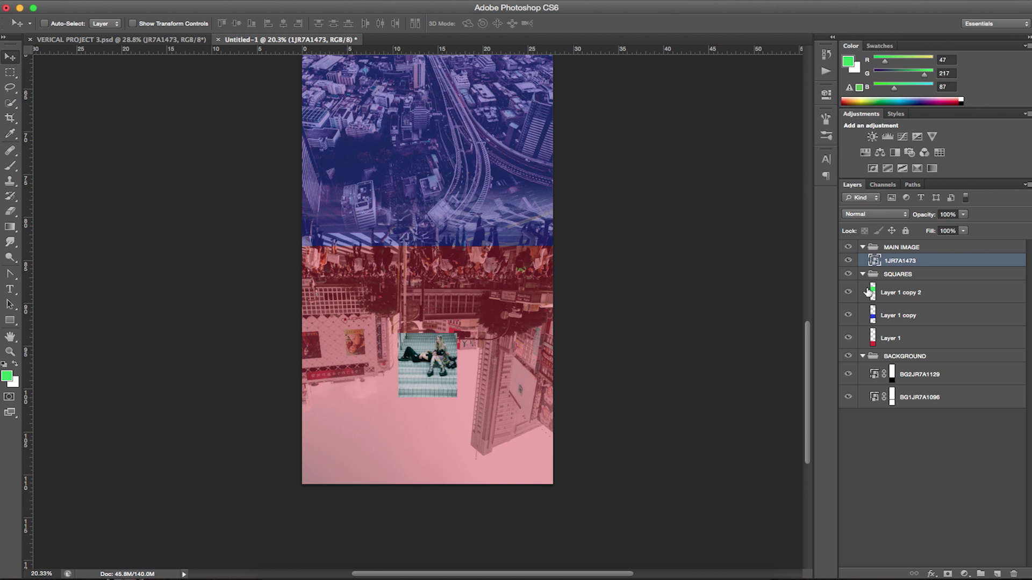
- Scale up the 1JR7A1473 photo proportionally to fill much of the red square, leaving a margin on every side
{"action": "key", "text": "super+t"}
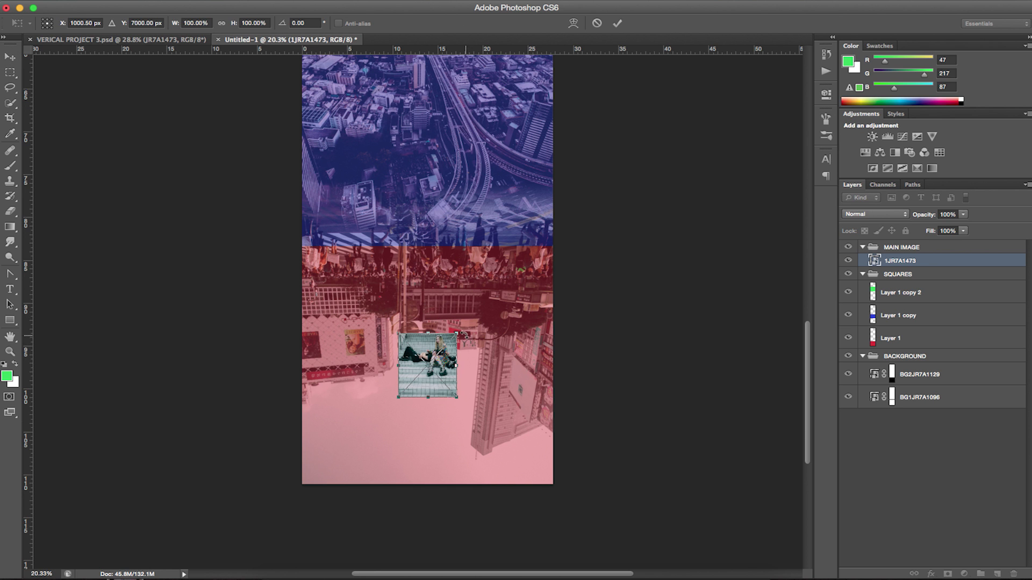
{"action": "left_click_drag", "start_coordinate": [464, 335], "coordinate": [510, 274]}
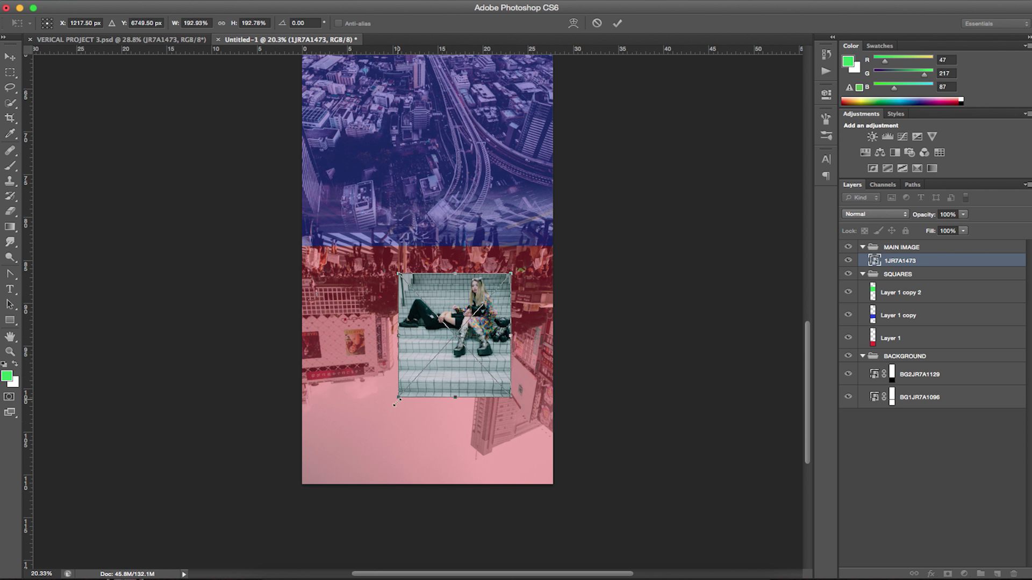
{"action": "left_click_drag", "start_coordinate": [398, 401], "coordinate": [356, 445]}
{"action": "key", "text": "Return"}
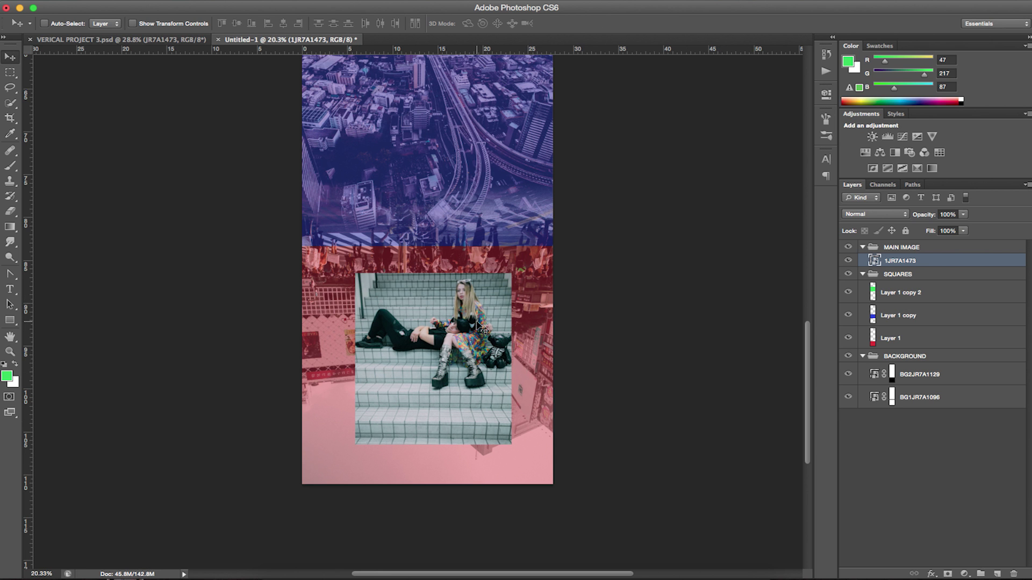
{"action": "key", "text": "super+t"}
{"action": "mouse_move", "coordinate": [507, 269]}
{"action": "left_mouse_down"}
{"action": "mouse_move", "coordinate": [492, 284]}
{"action": "mouse_move", "coordinate": [503, 283]}
{"action": "left_mouse_up"}
{"action": "key", "text": "Return"}
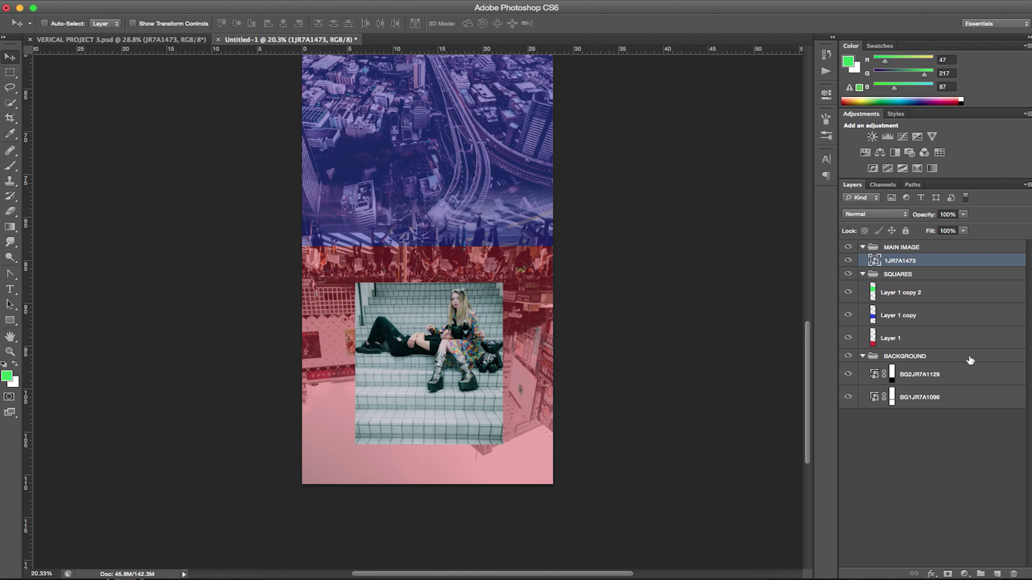
- Re-centre the enlarged 1JR7A1473 photo on the red square in both directions and clear the selection
{"action": "left_click", "coordinate": [872, 338], "text": "super"}
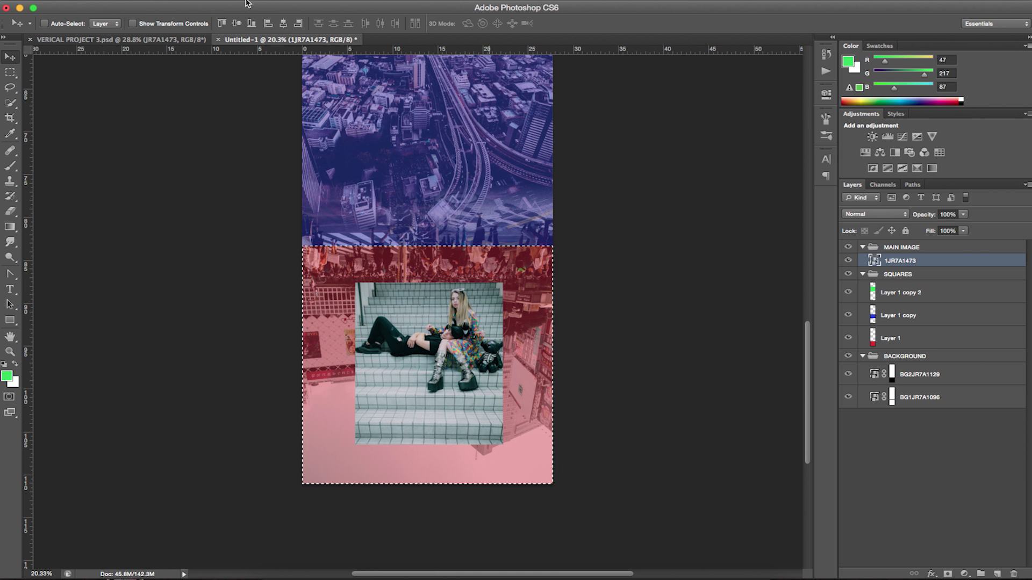
{"action": "left_click", "coordinate": [283, 23]}
{"action": "left_click", "coordinate": [237, 24]}
{"action": "key", "text": "super+d"}
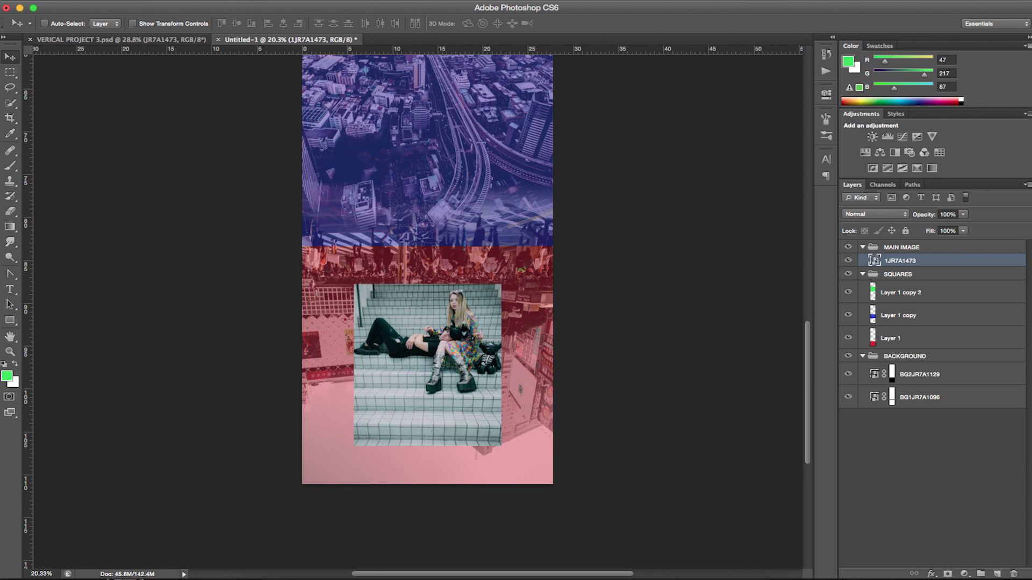
- Hide the SQUARES group and place vertical guides along the left and right edges of the 1JR7A1473 photo
{"action": "left_click", "coordinate": [848, 274]}
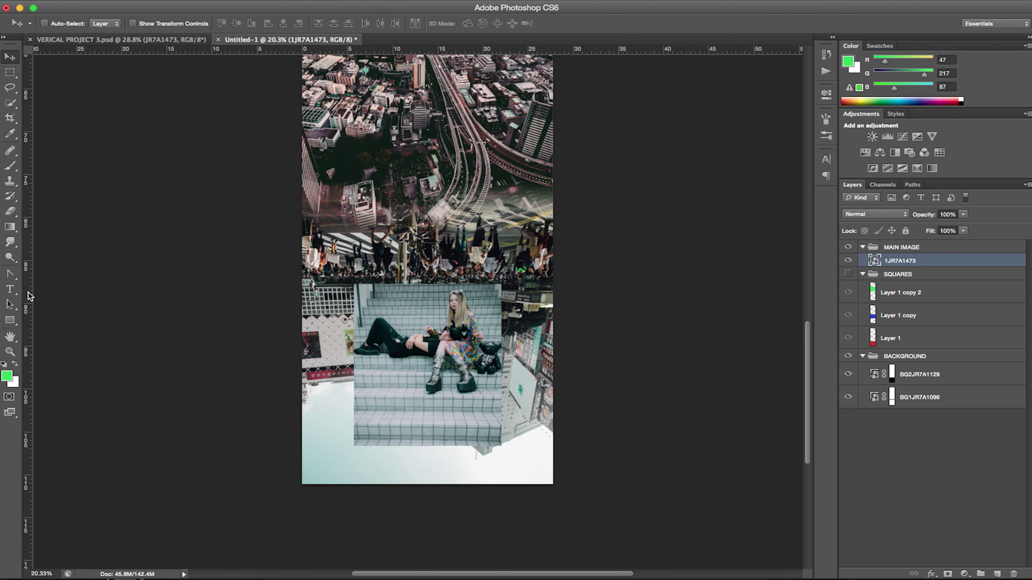
{"action": "left_click_drag", "start_coordinate": [28, 293], "coordinate": [353, 316]}
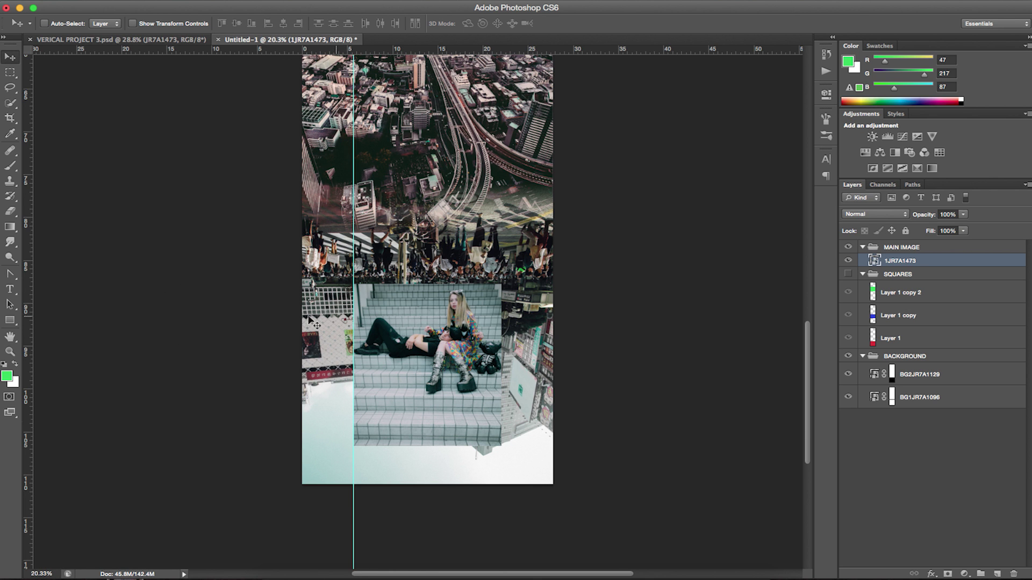
{"action": "left_click_drag", "start_coordinate": [28, 321], "coordinate": [506, 329]}
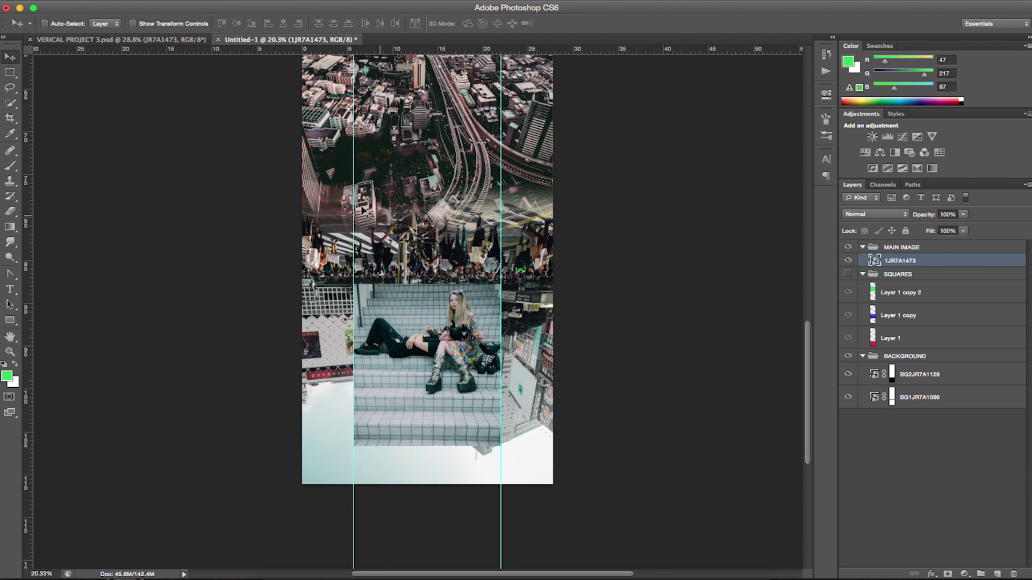
- Examine in VERICAL PROJECT 3.psd how the main images line up between the vertical guides along the whole collage
{"action": "left_click", "coordinate": [121, 39]}
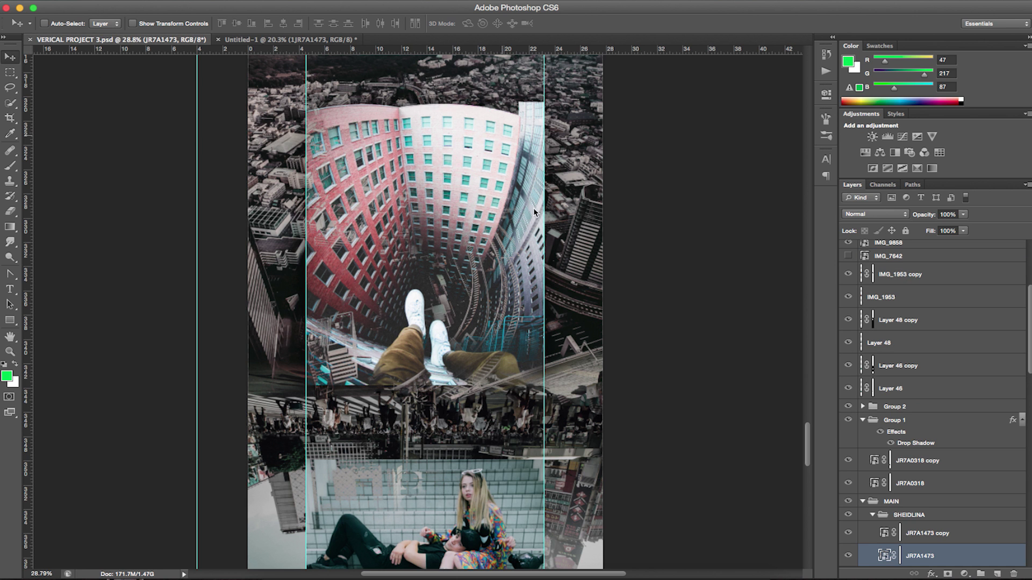
{"action": "scroll", "coordinate": [496, 250], "scroll_direction": "up", "scroll_amount": 15}
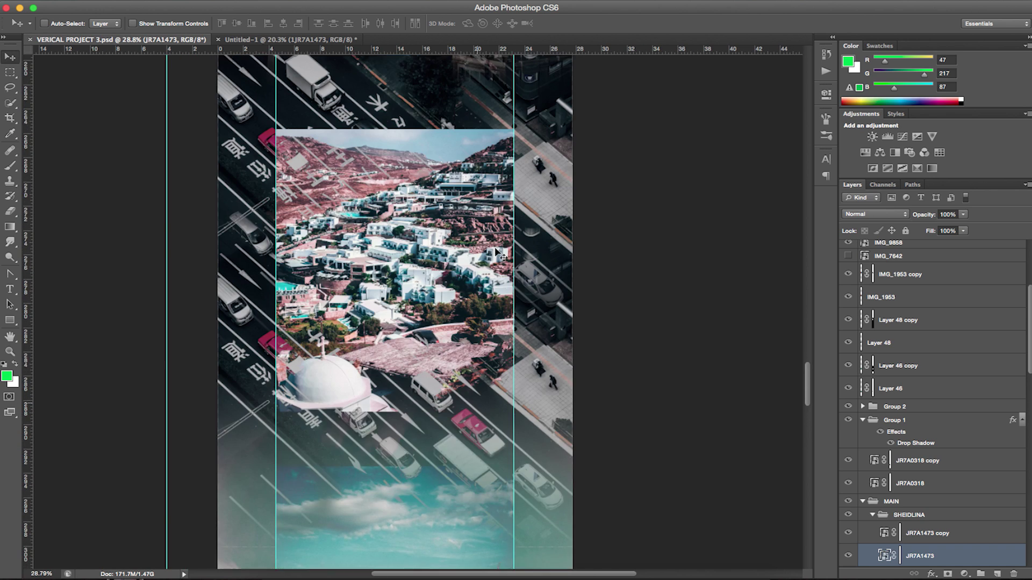
{"action": "scroll", "coordinate": [495, 249], "scroll_direction": "up", "scroll_amount": 15}
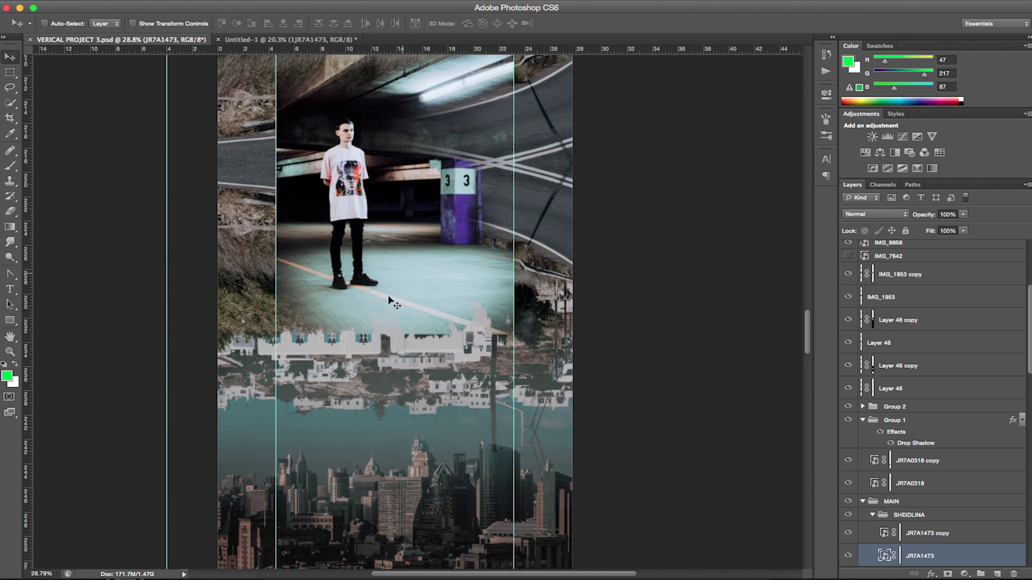
{"action": "scroll", "coordinate": [378, 307], "scroll_direction": "down", "scroll_amount": 1}
{"action": "scroll", "coordinate": [378, 306], "scroll_direction": "down", "scroll_amount": 6}
{"action": "scroll", "coordinate": [416, 318], "scroll_direction": "up", "scroll_amount": 5}
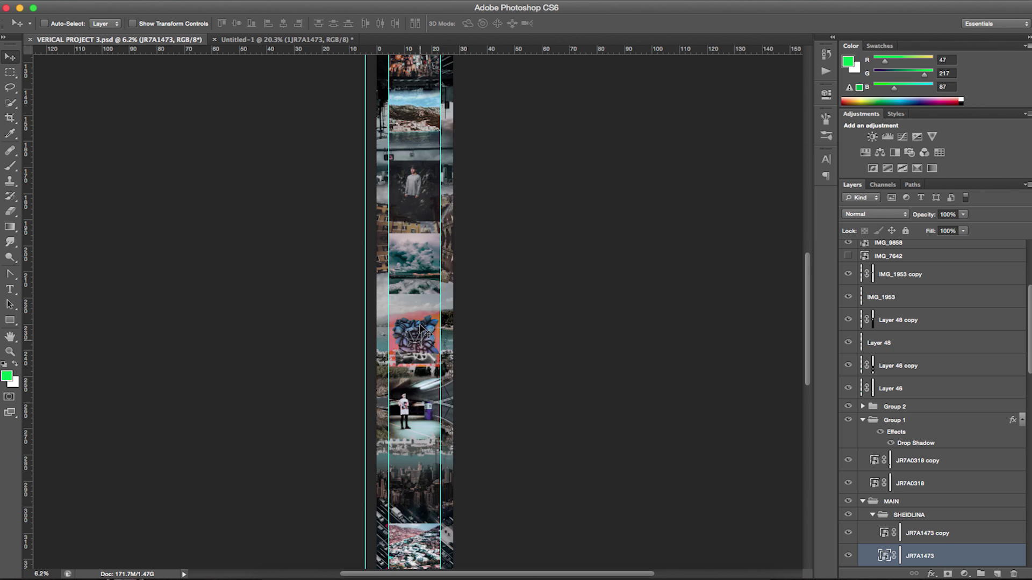
{"action": "scroll", "coordinate": [412, 376], "scroll_direction": "down", "scroll_amount": 4}
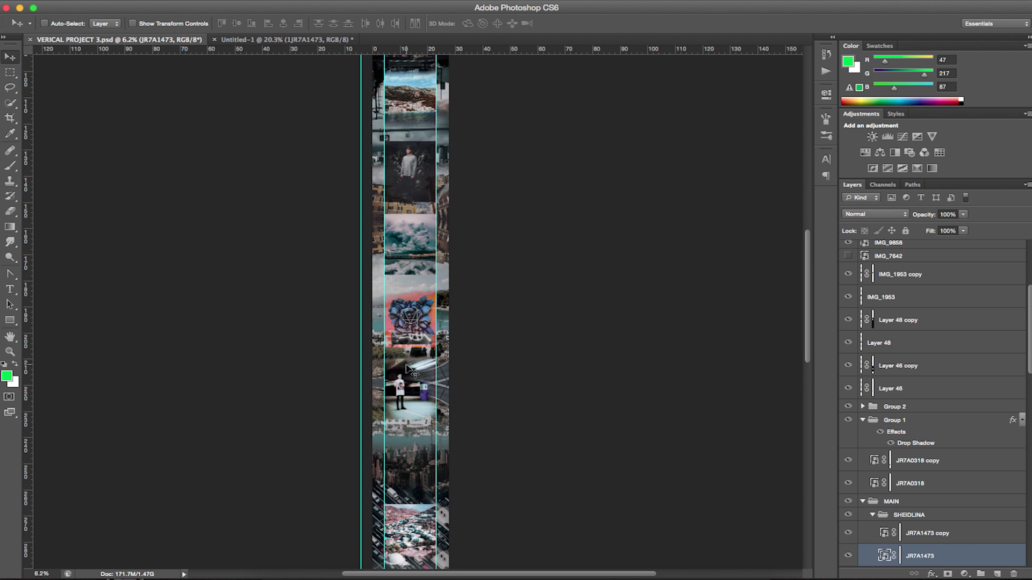
{"action": "scroll", "coordinate": [409, 370], "scroll_direction": "up", "scroll_amount": 1}
{"action": "scroll", "coordinate": [409, 371], "scroll_direction": "up", "scroll_amount": 4}
{"action": "scroll", "coordinate": [376, 242], "scroll_direction": "up", "scroll_amount": 15}
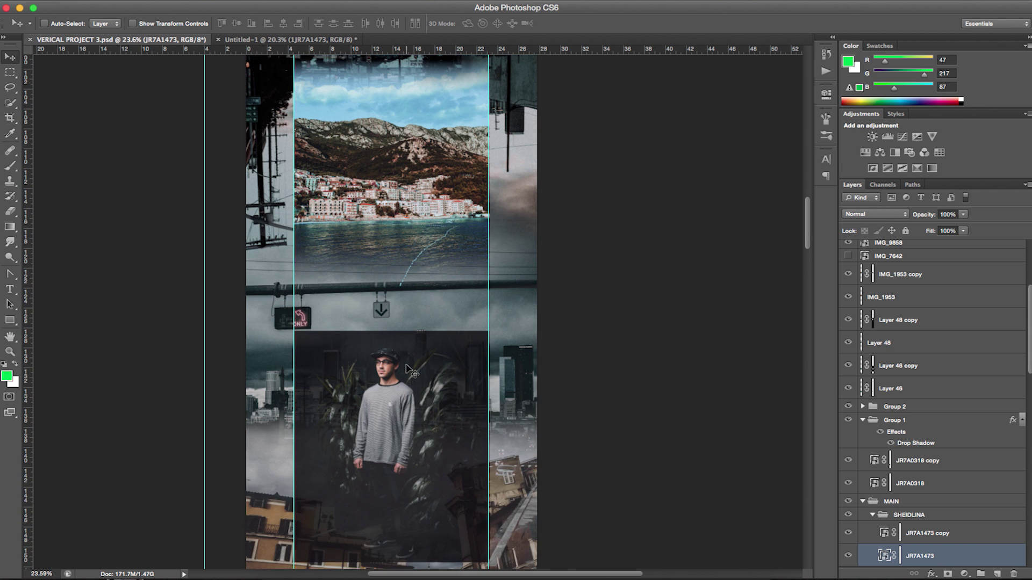
- Return to the Untitled-1 document and inspect the stairs photo between its guides against the blended background
{"action": "left_click", "coordinate": [309, 40]}
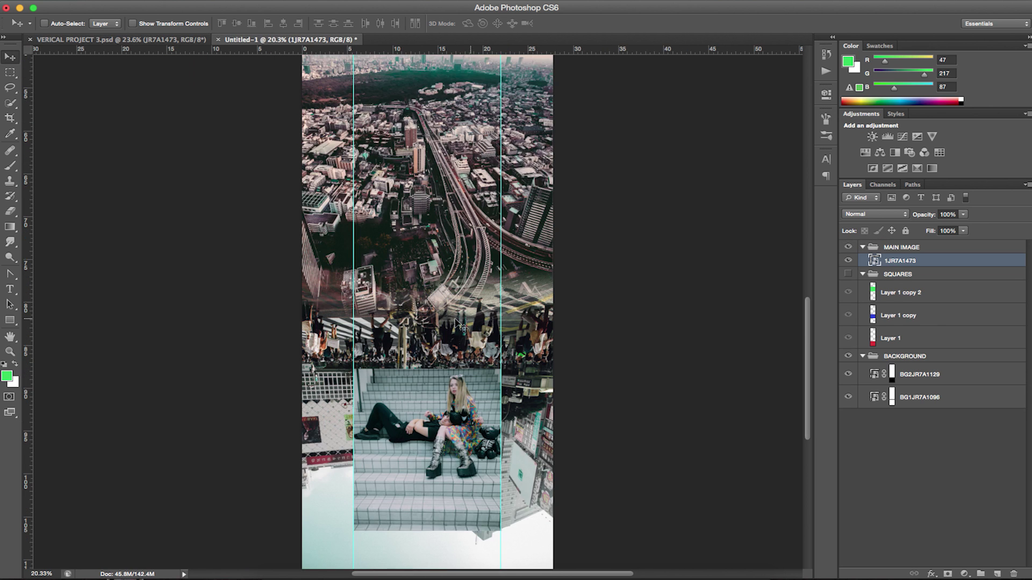
{"action": "scroll", "coordinate": [456, 322], "scroll_direction": "down", "scroll_amount": 4}
{"action": "scroll", "coordinate": [456, 323], "scroll_direction": "up", "scroll_amount": 3}
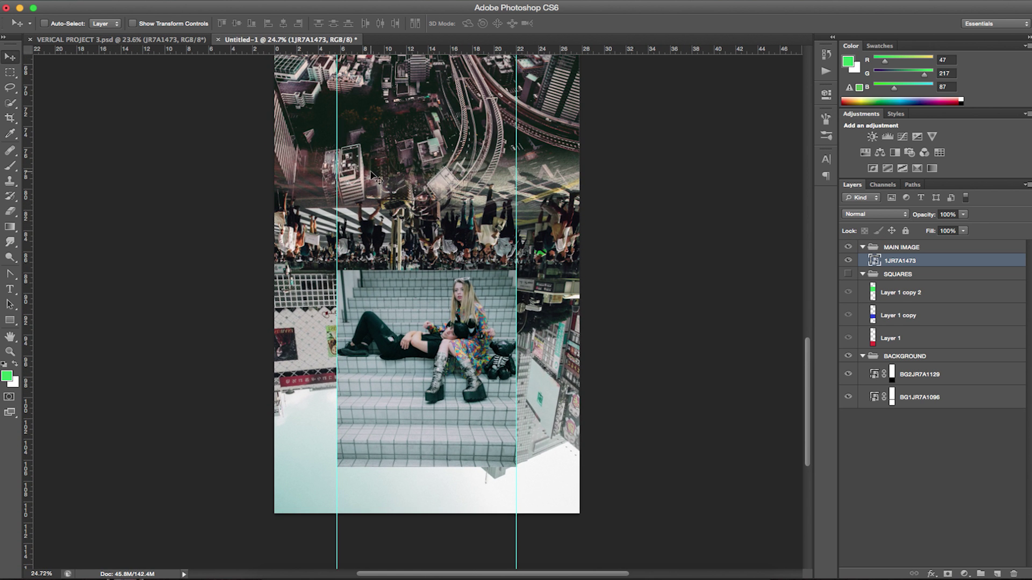
{"action": "scroll", "coordinate": [370, 170], "scroll_direction": "up", "scroll_amount": 6}
{"action": "scroll", "coordinate": [344, 150], "scroll_direction": "down", "scroll_amount": 10}
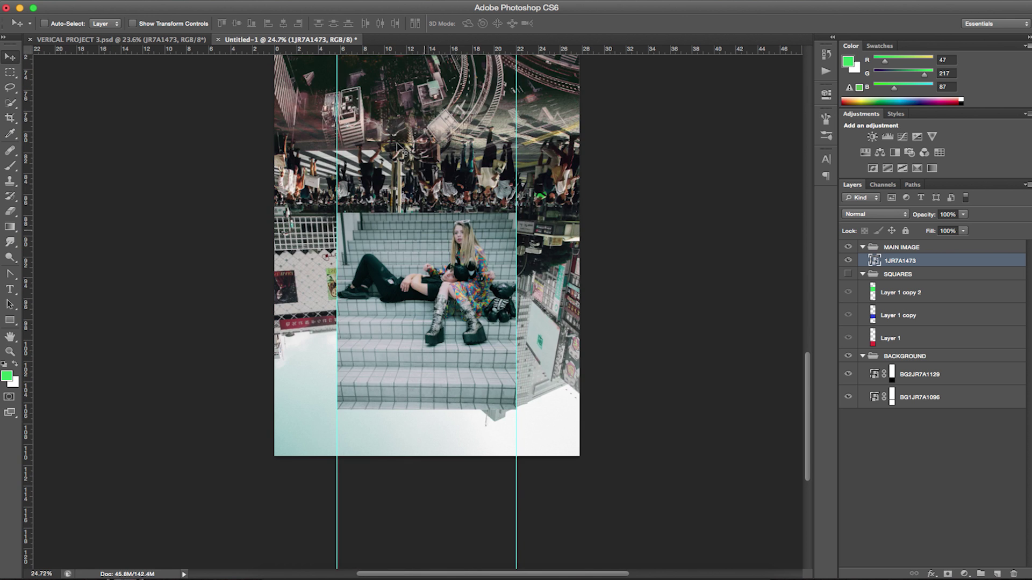
{"action": "scroll", "coordinate": [422, 301], "scroll_direction": "up", "scroll_amount": 5}
{"action": "scroll", "coordinate": [422, 301], "scroll_direction": "down", "scroll_amount": 3}
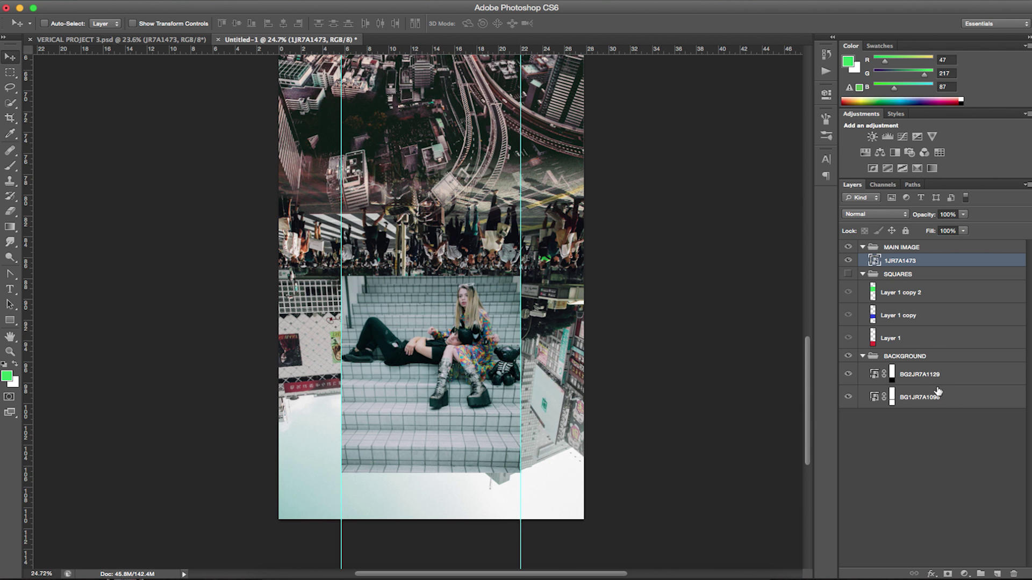
- Add a Hue/Saturation adjustment layer above BG2JR7A1129 in the BACKGROUND group and set its saturation to -50
{"action": "left_click", "coordinate": [944, 377]}
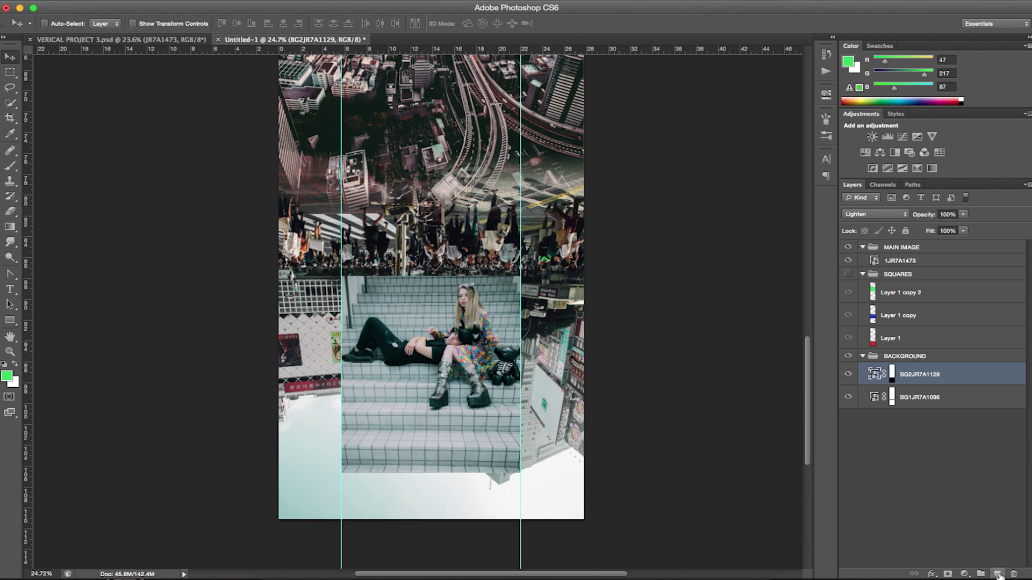
{"action": "left_click", "coordinate": [964, 575]}
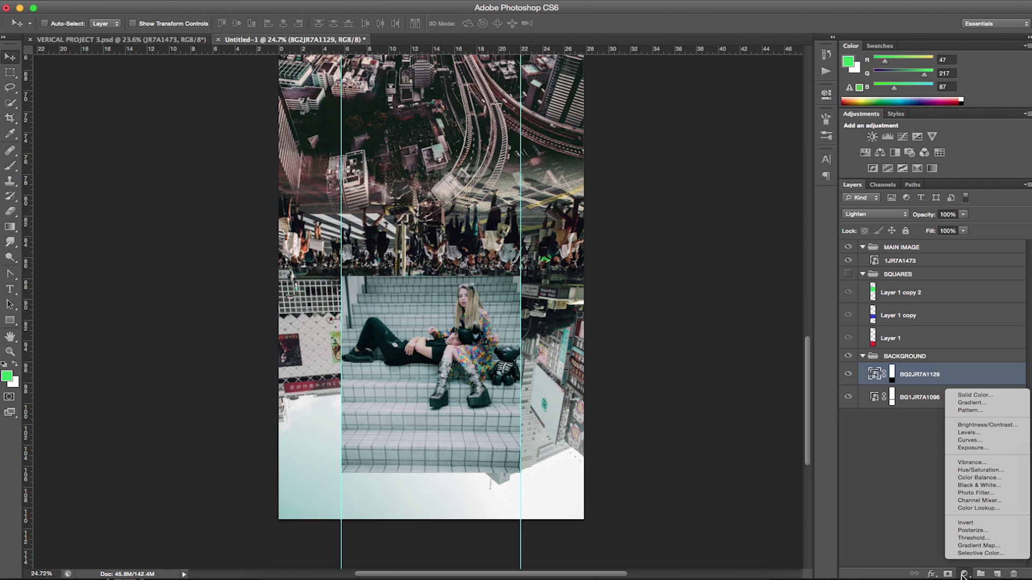
{"action": "left_click", "coordinate": [987, 471]}
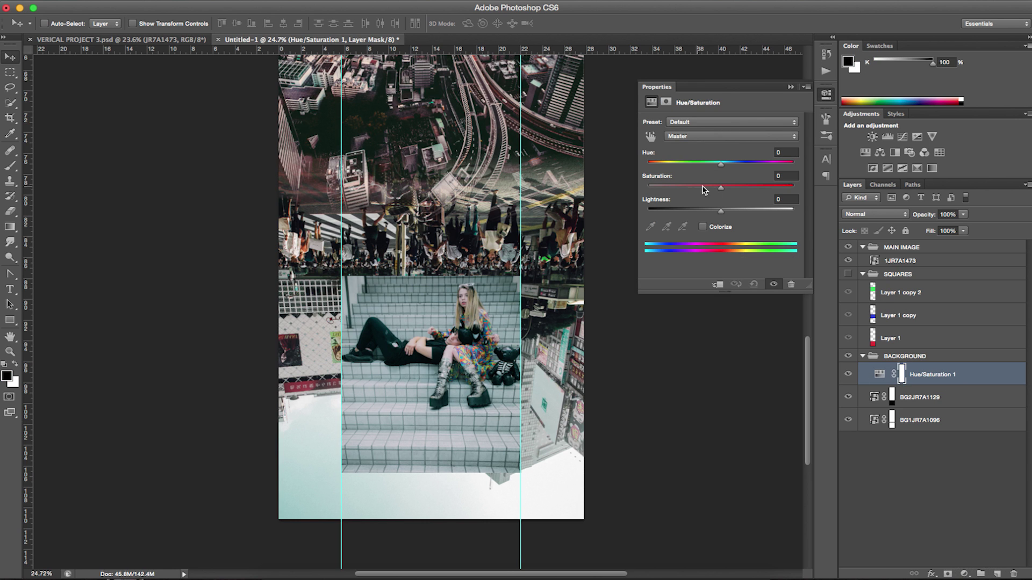
{"action": "left_click_drag", "start_coordinate": [702, 186], "coordinate": [699, 187]}
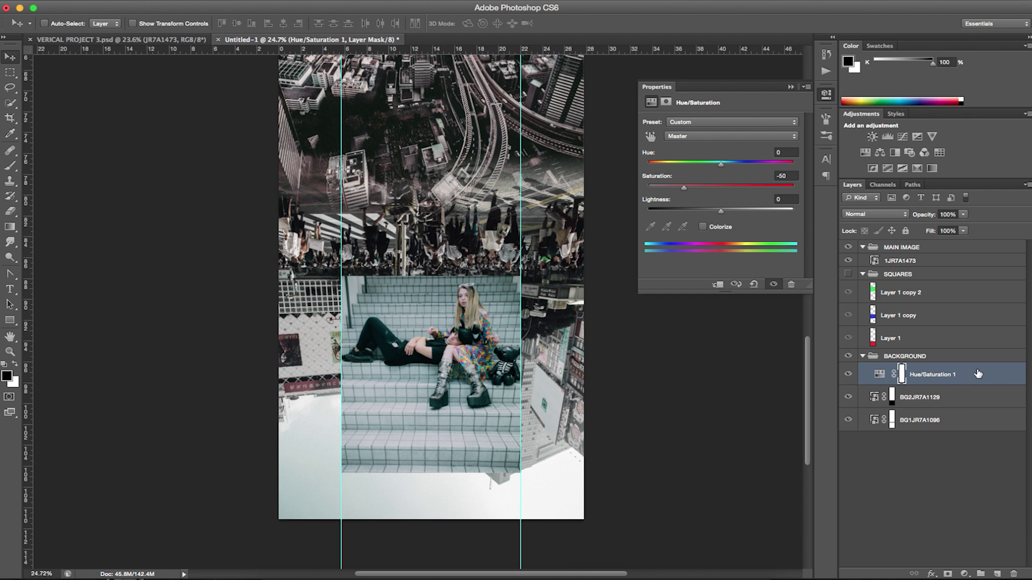
- Create a new layer above the Hue/Saturation adjustment, fill it with black and set its opacity to 20%
{"action": "left_click", "coordinate": [996, 574]}
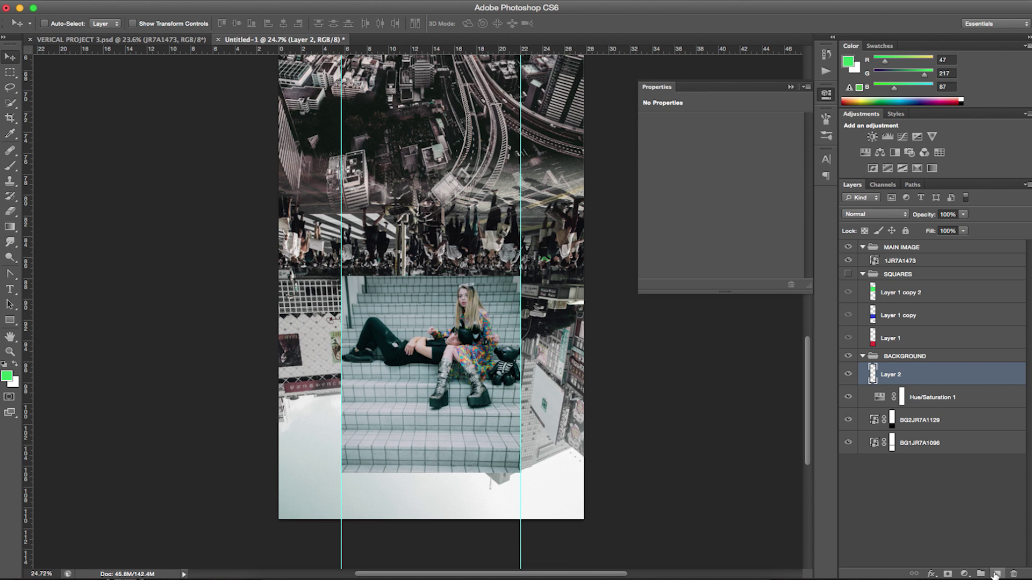
{"action": "key", "text": "d"}
{"action": "key", "text": "g"}
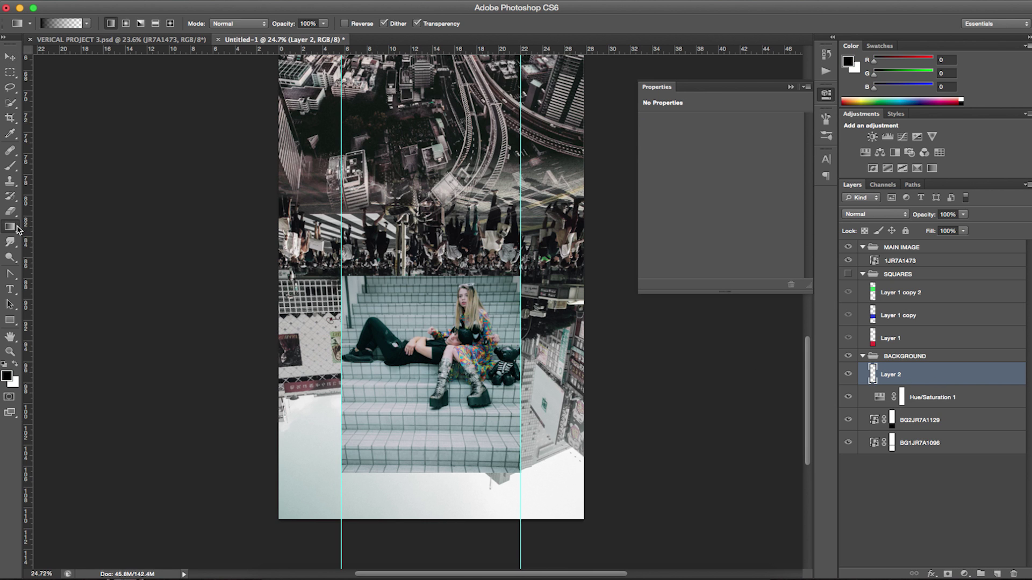
{"action": "right_click", "coordinate": [17, 229]}
{"action": "left_click", "coordinate": [69, 235]}
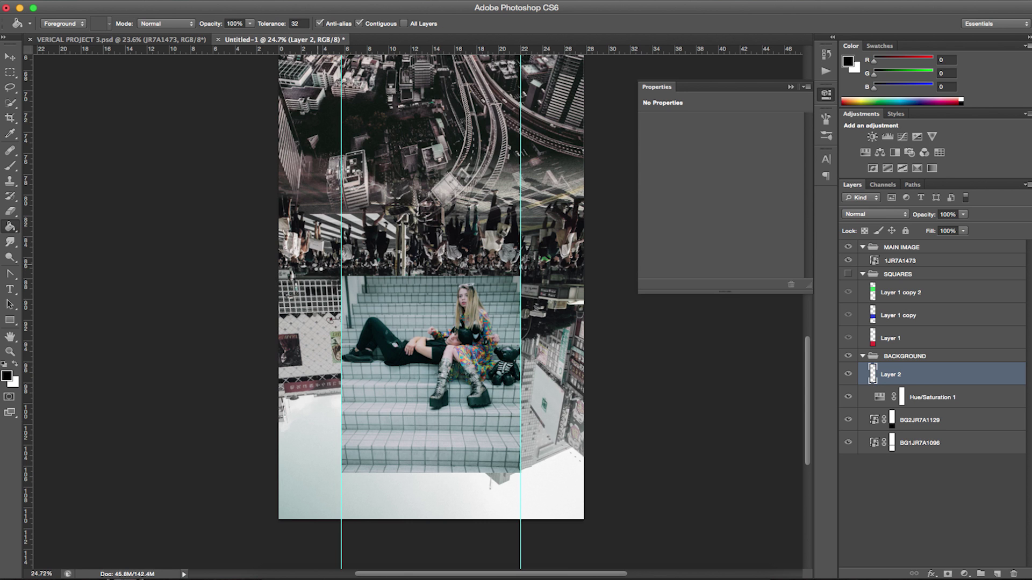
{"action": "left_click", "coordinate": [322, 271]}
{"action": "left_click", "coordinate": [945, 214]}
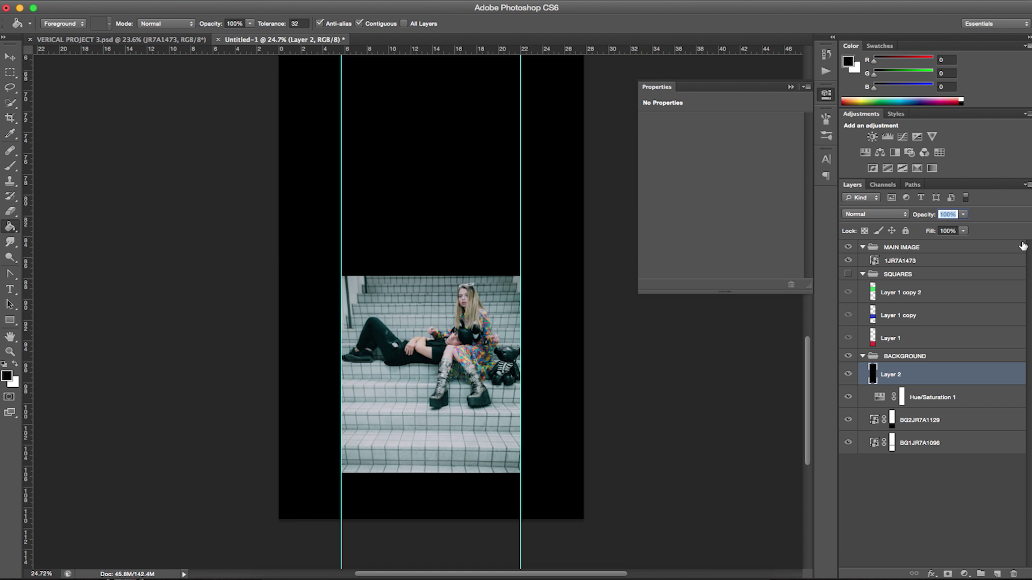
{"action": "type", "text": "20"}
{"action": "key", "text": "Return"}
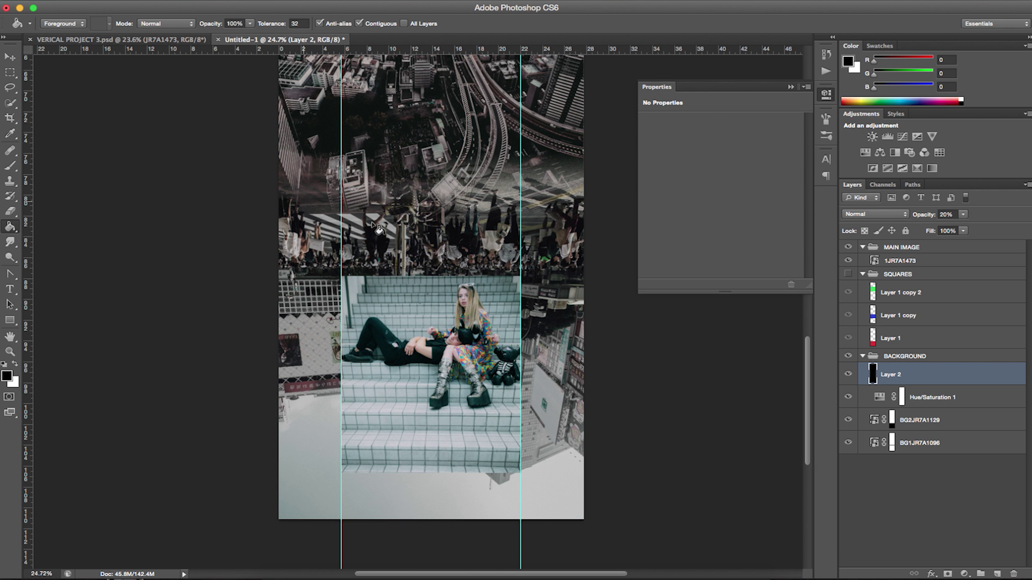
- Load the red square as a selection, align the black overlay layer to its horizontal centre, and clear the selection
{"action": "key", "text": "v"}
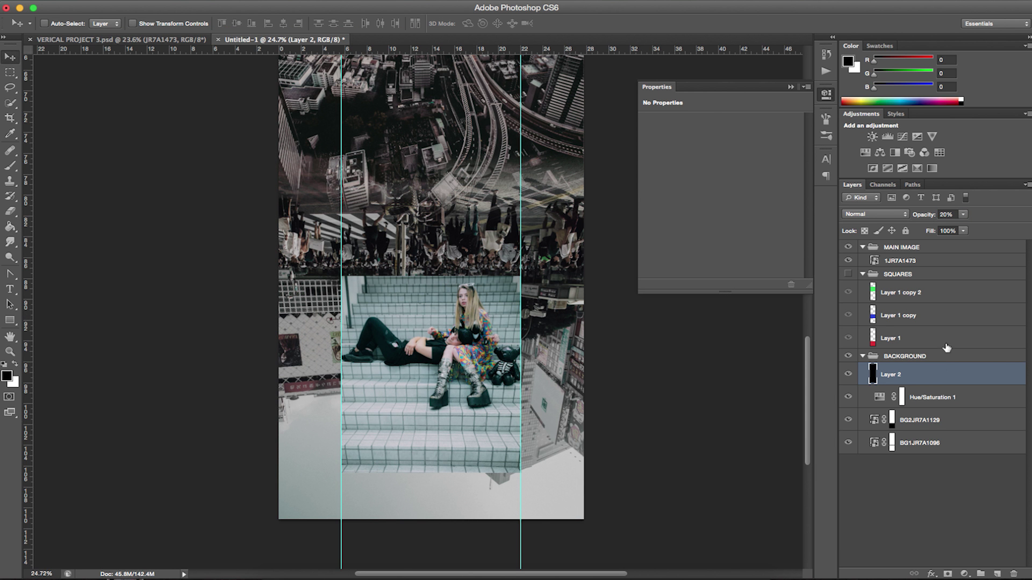
{"action": "left_click", "coordinate": [822, 98]}
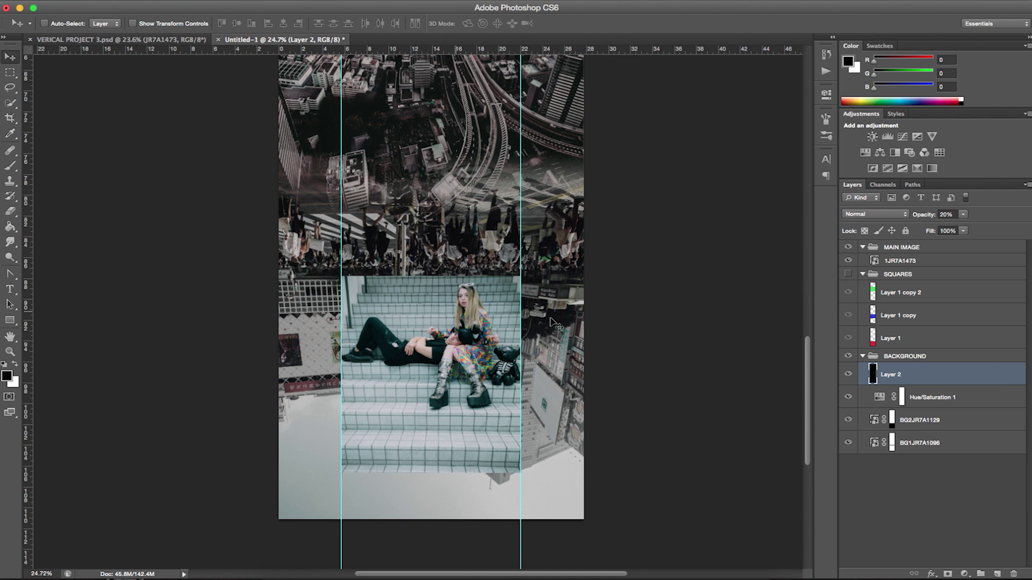
{"action": "left_click", "coordinate": [873, 337], "text": "super"}
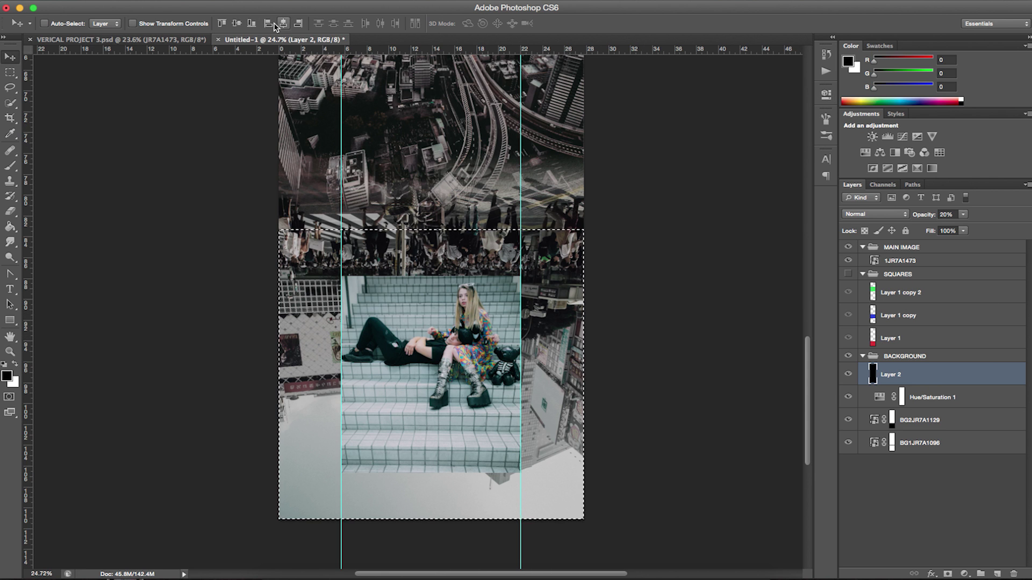
{"action": "left_click", "coordinate": [282, 23]}
{"action": "key", "text": "super+d"}
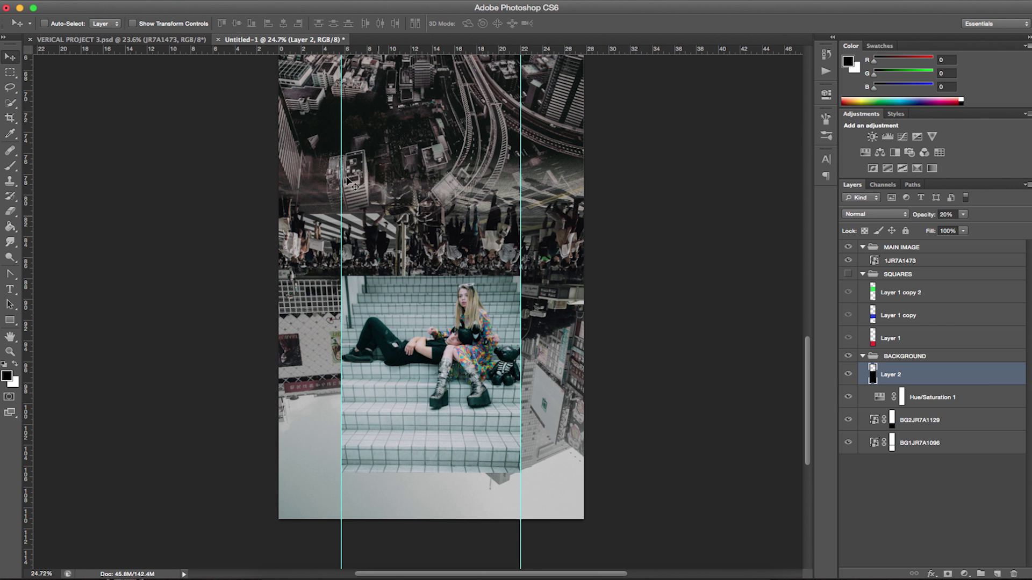
{"action": "scroll", "coordinate": [358, 247], "scroll_direction": "up", "scroll_amount": 5}
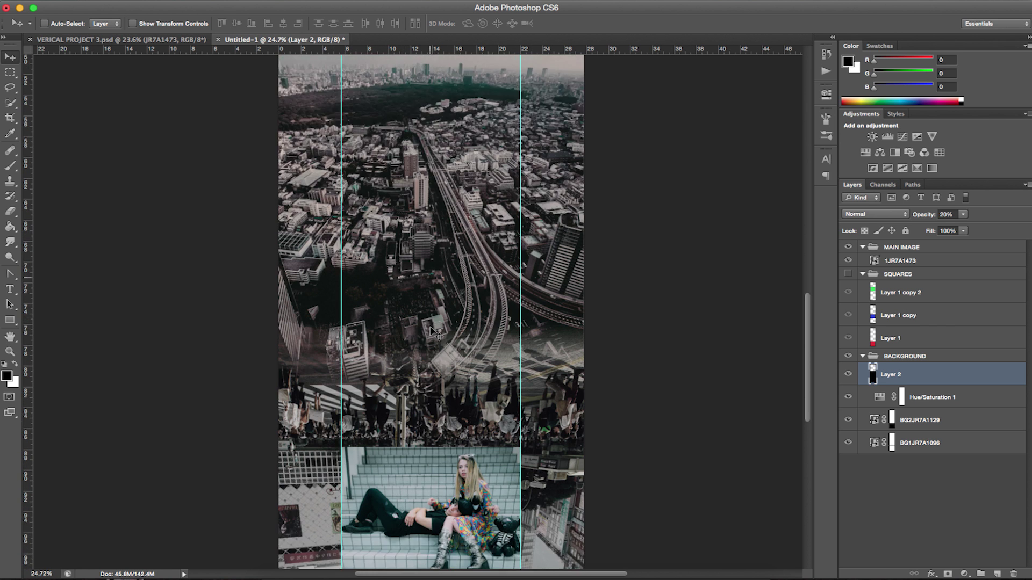
{"action": "scroll", "coordinate": [433, 332], "scroll_direction": "down", "scroll_amount": 5}
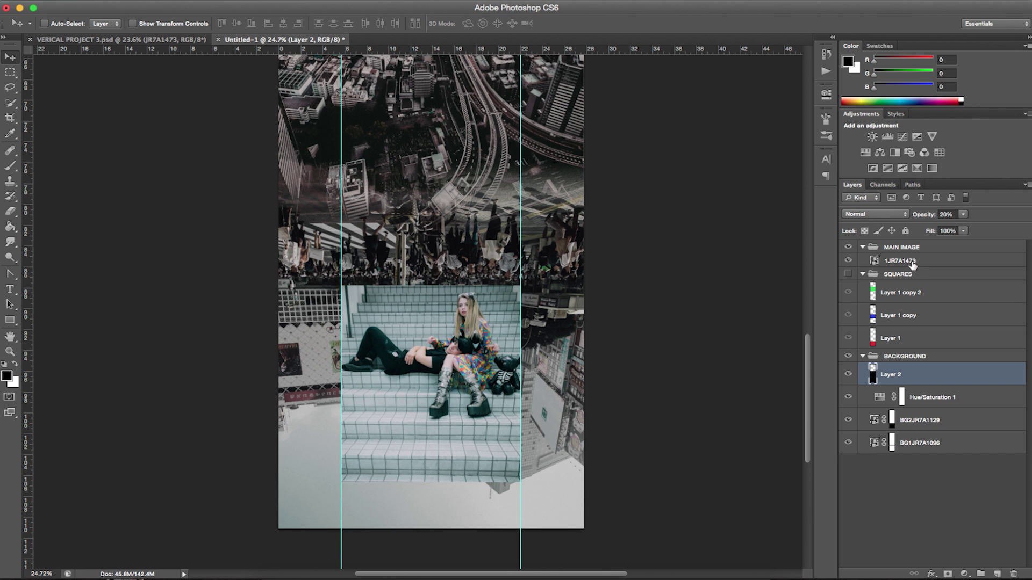
- Compare the collage with and without the 1JR7A1473 photo, and set that layer's blend mode to Lighten
{"action": "left_click", "coordinate": [912, 262]}
{"action": "left_click", "coordinate": [849, 261]}
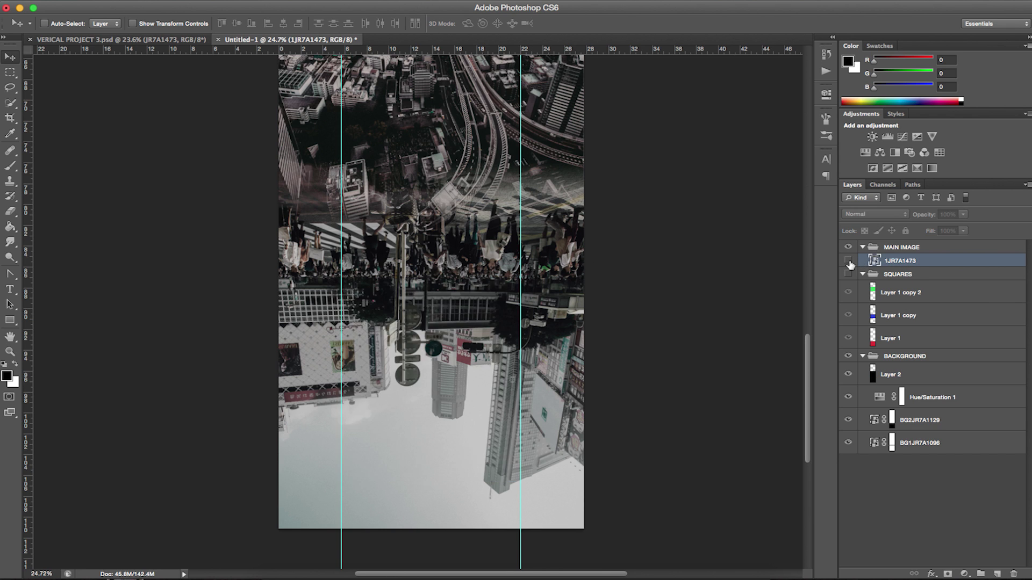
{"action": "left_click", "coordinate": [848, 262]}
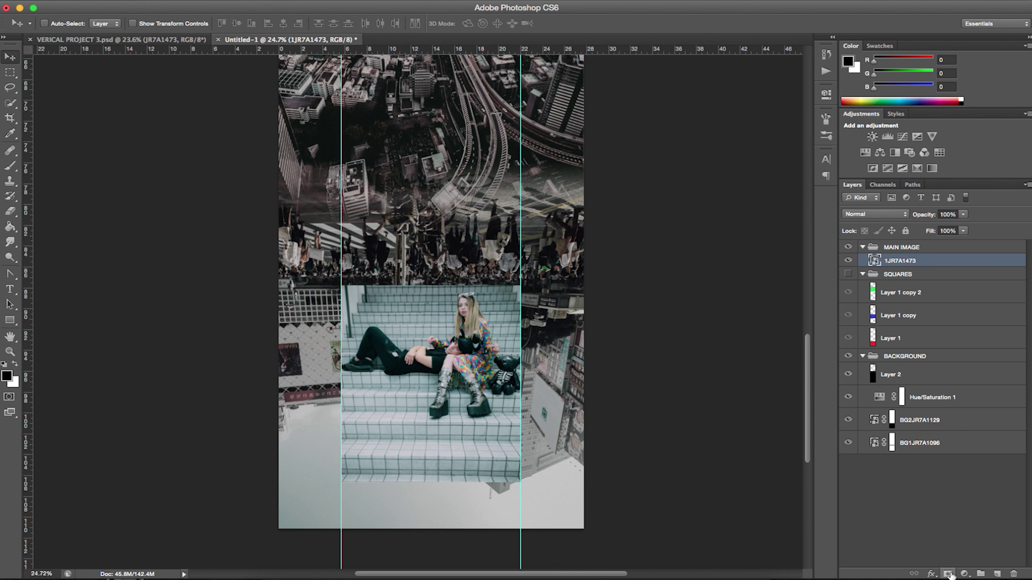
{"action": "left_click", "coordinate": [875, 215]}
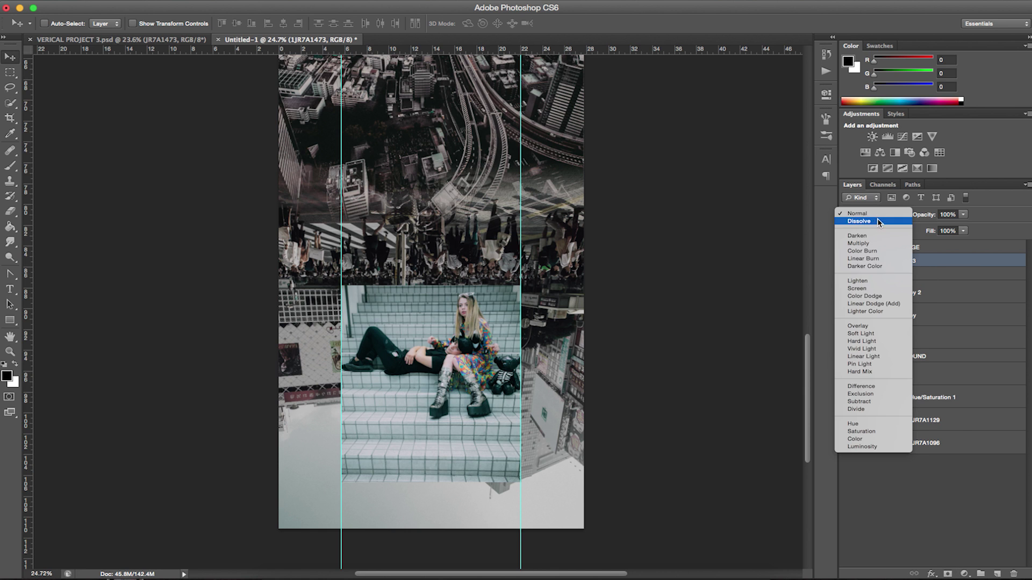
{"action": "left_click", "coordinate": [889, 285]}
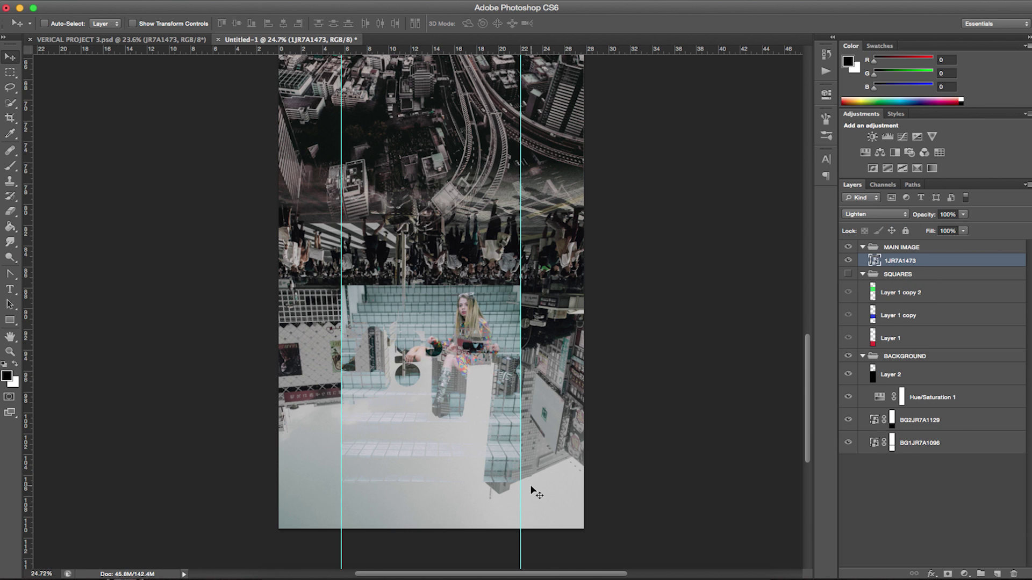
{"action": "scroll", "coordinate": [390, 457], "scroll_direction": "up", "scroll_amount": 3}
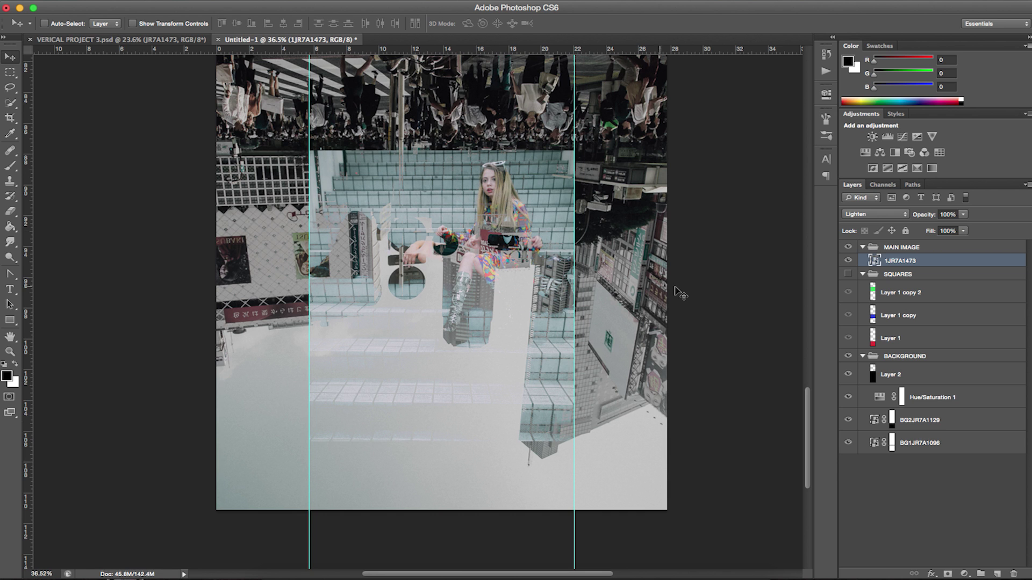
- Duplicate the 1JR7A1473 layer, set the copy's blend mode to Normal and add a layer mask to it
{"action": "key", "text": "super+j"}
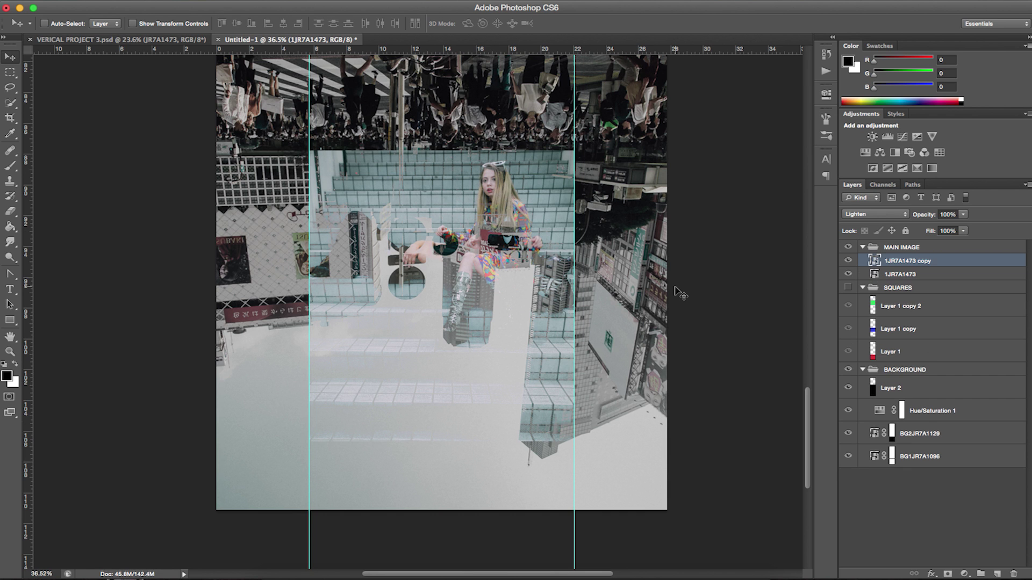
{"action": "left_click", "coordinate": [882, 214]}
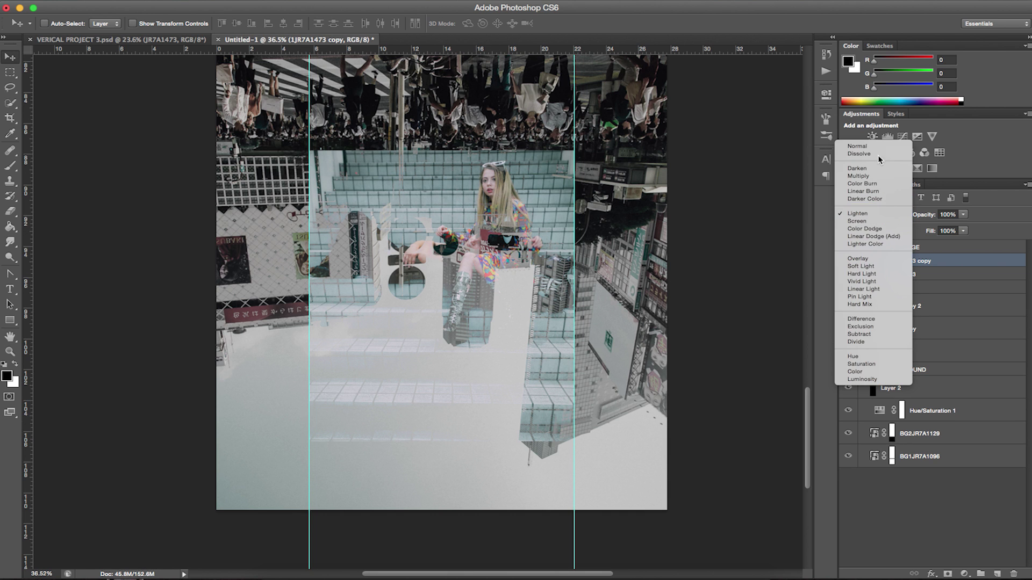
{"action": "left_click", "coordinate": [860, 145]}
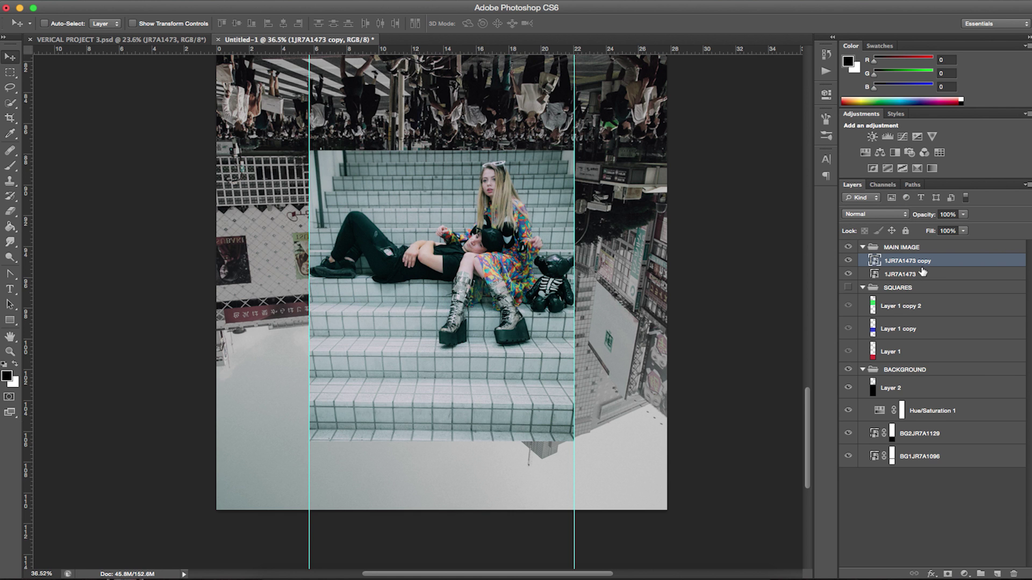
{"action": "left_click", "coordinate": [948, 574]}
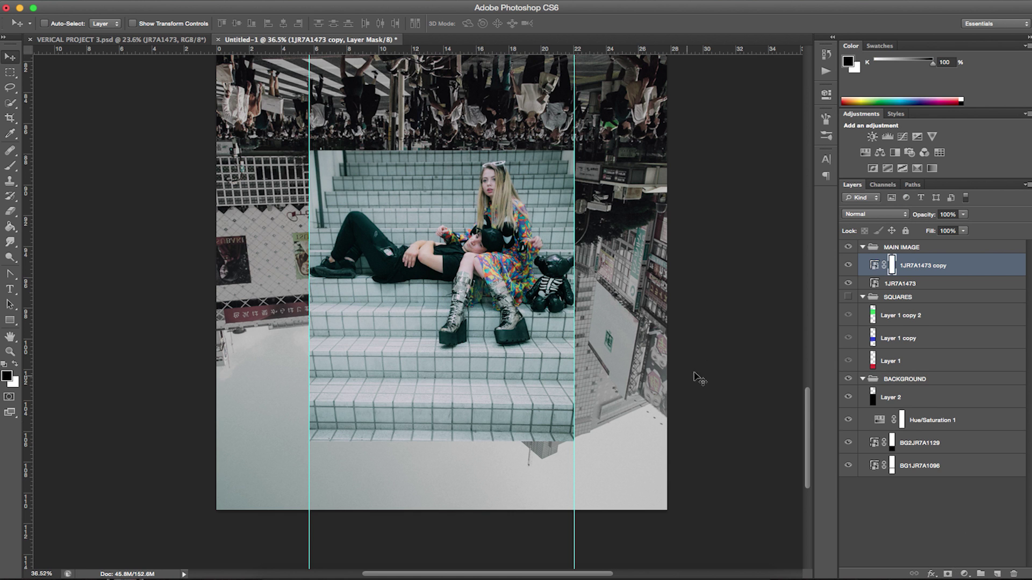
- Fade the lower stairs of the 1JR7A1473 copy with a black-to-transparent gradient on its mask, running upward from the photo's bottom edge
{"action": "key", "text": "g"}
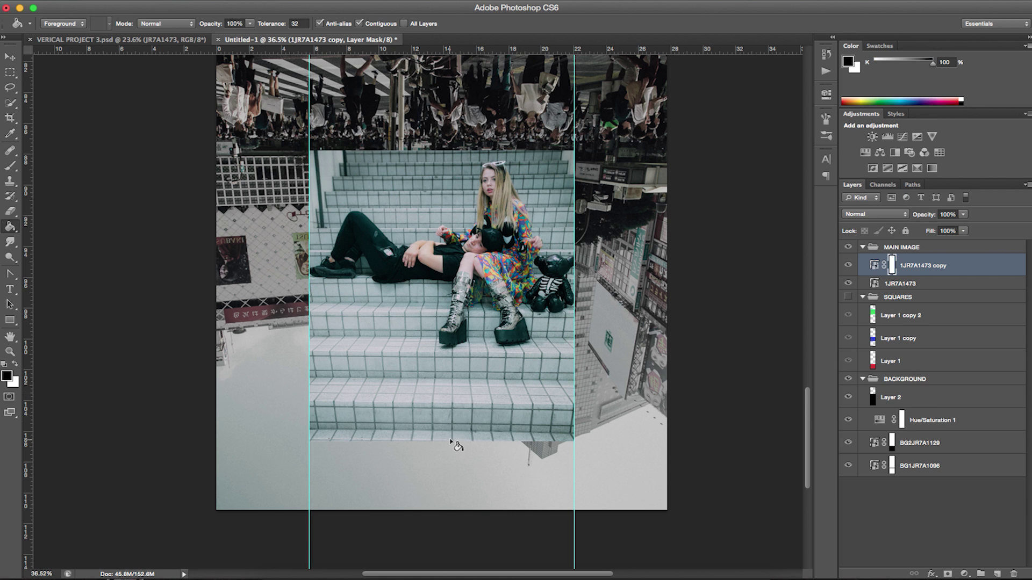
{"action": "left_click", "coordinate": [10, 168]}
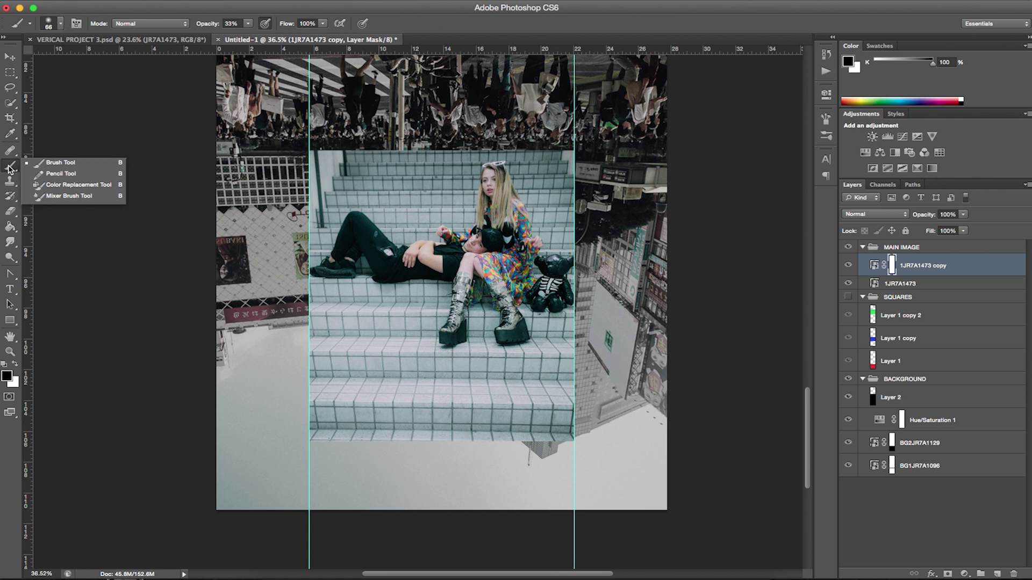
{"action": "left_click", "coordinate": [8, 234]}
{"action": "left_click", "coordinate": [77, 226]}
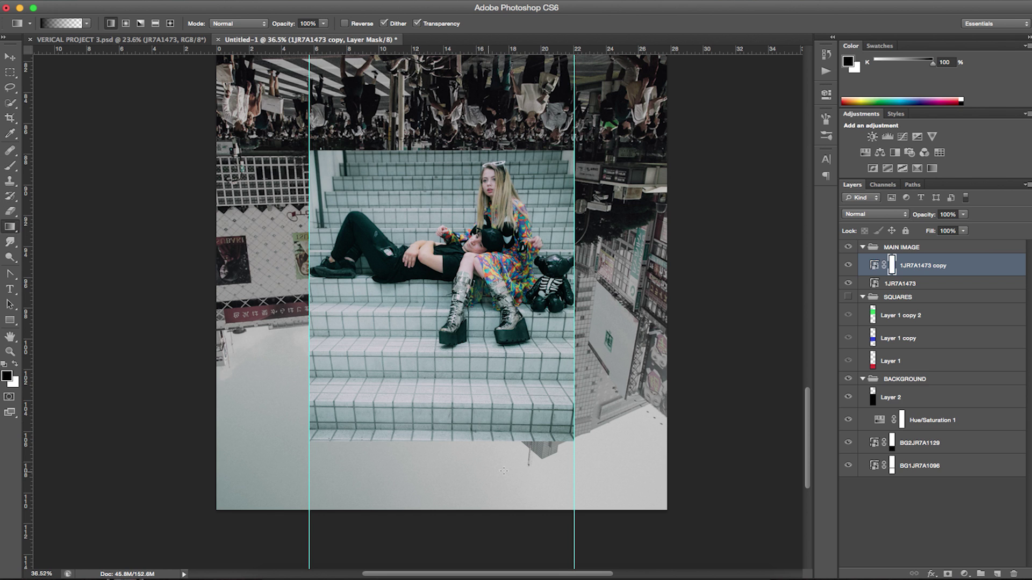
{"action": "left_click_drag", "start_coordinate": [440, 320], "coordinate": [439, 318]}
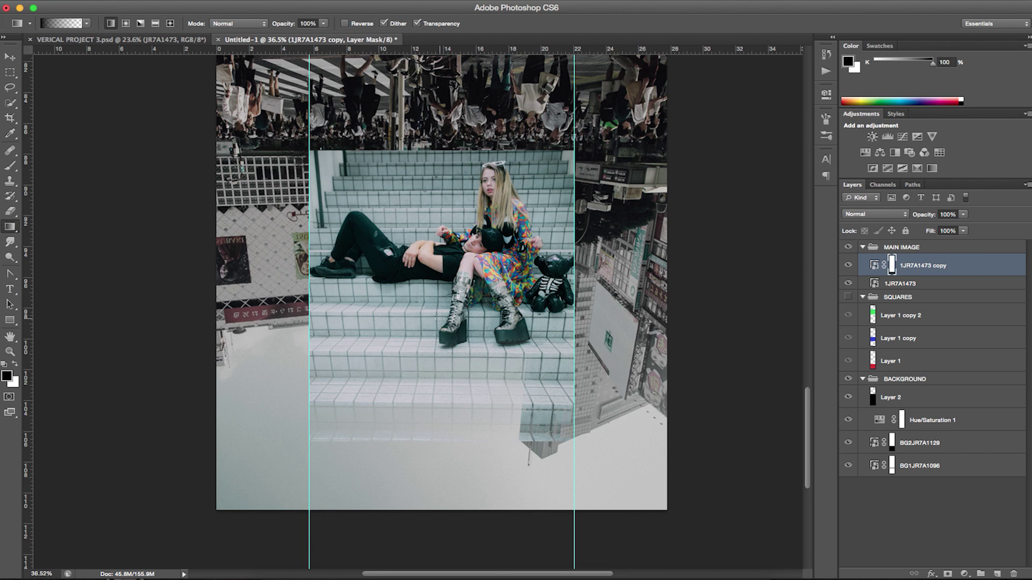
{"action": "key", "text": "ctrl+z"}
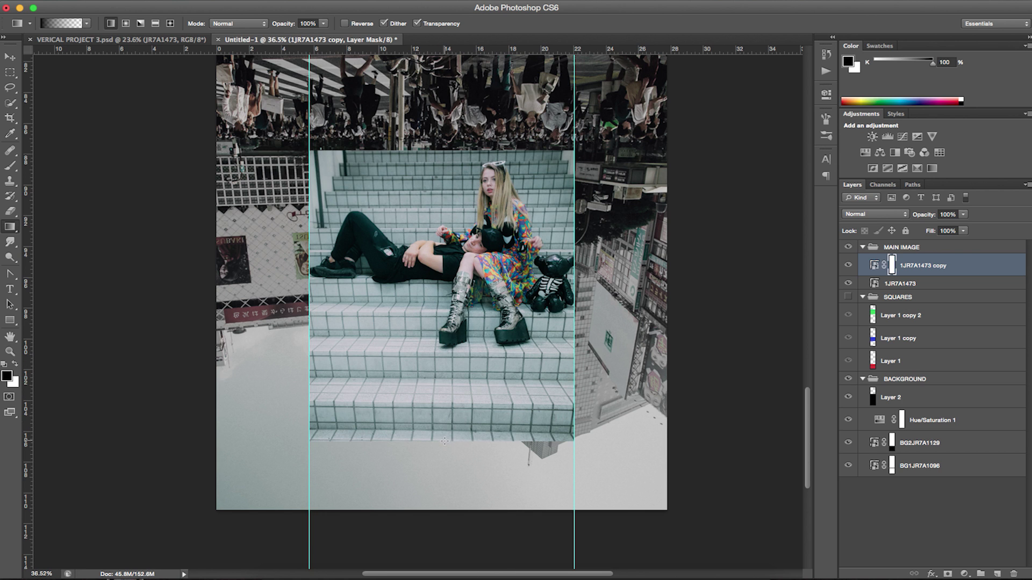
{"action": "left_click_drag", "start_coordinate": [444, 441], "coordinate": [446, 270]}
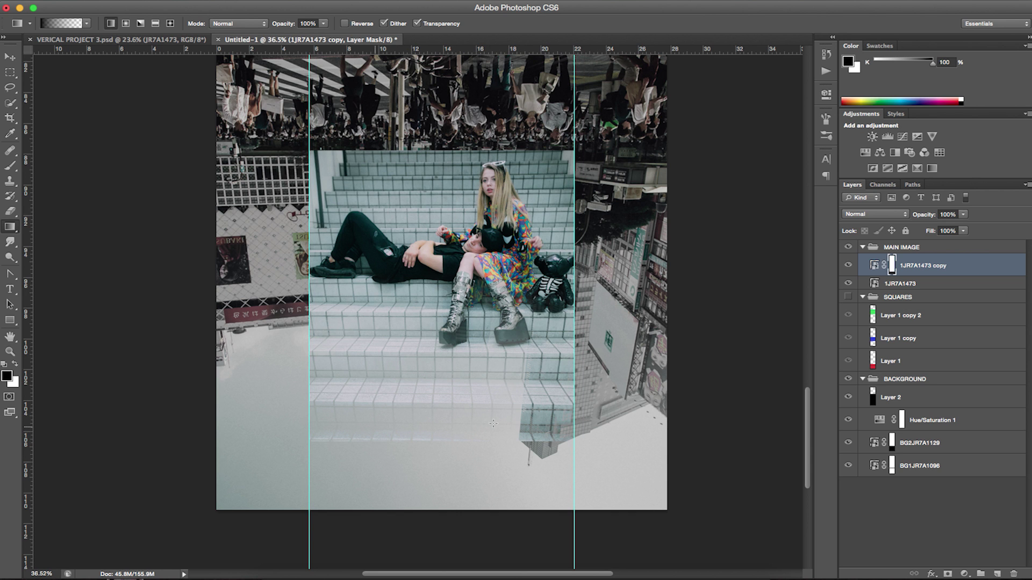
- Fade the top, right and left edges of the 1JR7A1473 copy with further gradients on its mask
{"action": "left_click", "coordinate": [847, 268]}
{"action": "left_click_drag", "start_coordinate": [436, 234], "coordinate": [446, 254]}
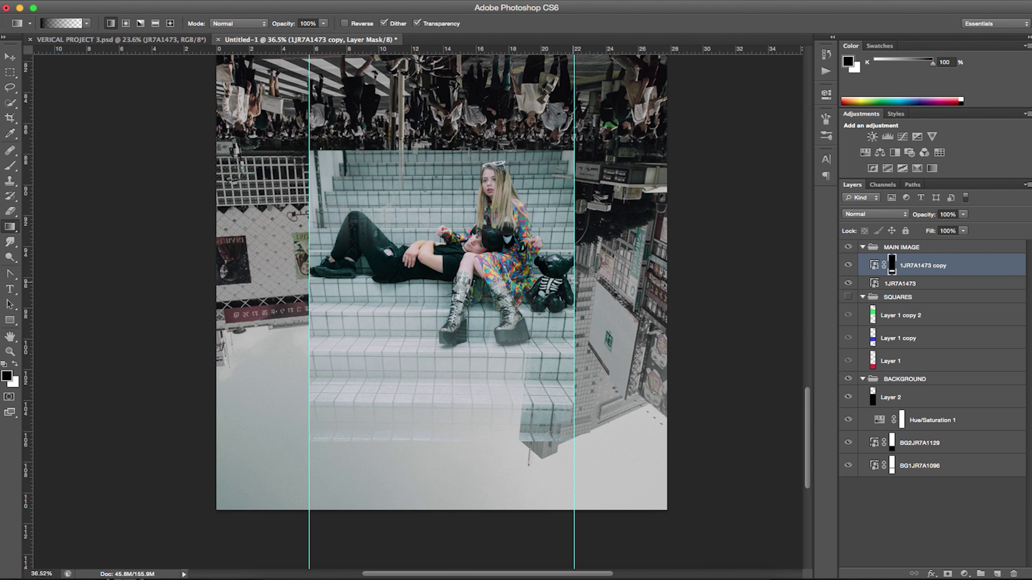
{"action": "left_click_drag", "start_coordinate": [516, 282], "coordinate": [575, 282]}
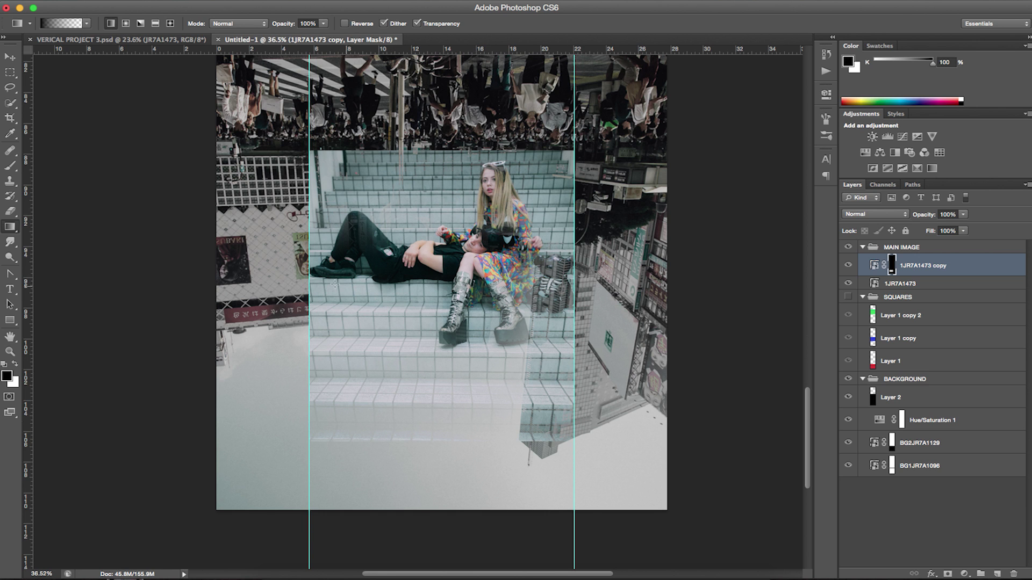
{"action": "left_click_drag", "start_coordinate": [367, 278], "coordinate": [377, 278]}
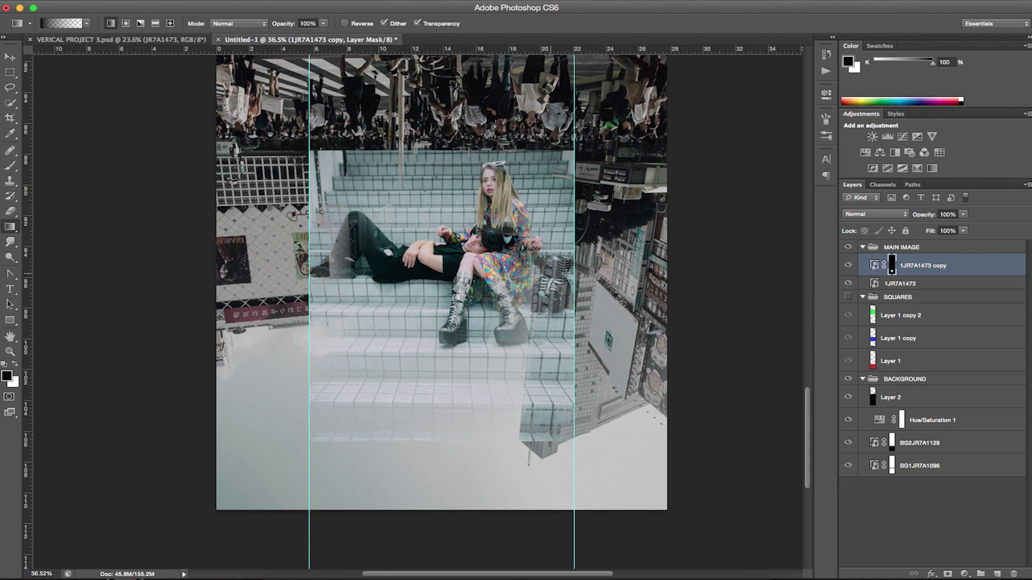
{"action": "scroll", "coordinate": [505, 258], "scroll_direction": "down", "scroll_amount": 5}
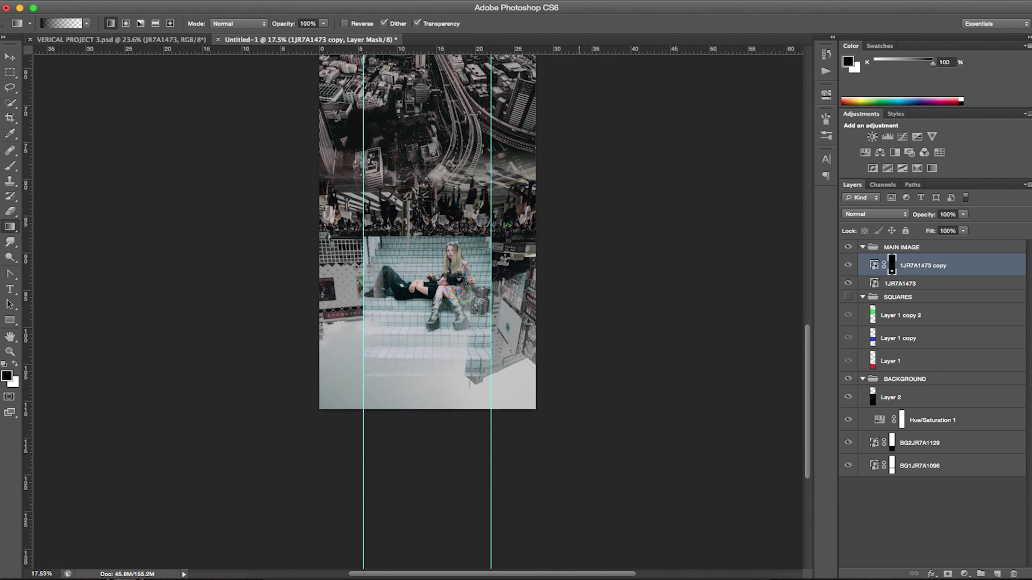
{"action": "scroll", "coordinate": [506, 258], "scroll_direction": "up", "scroll_amount": 3}
{"action": "scroll", "coordinate": [505, 258], "scroll_direction": "up", "scroll_amount": 2}
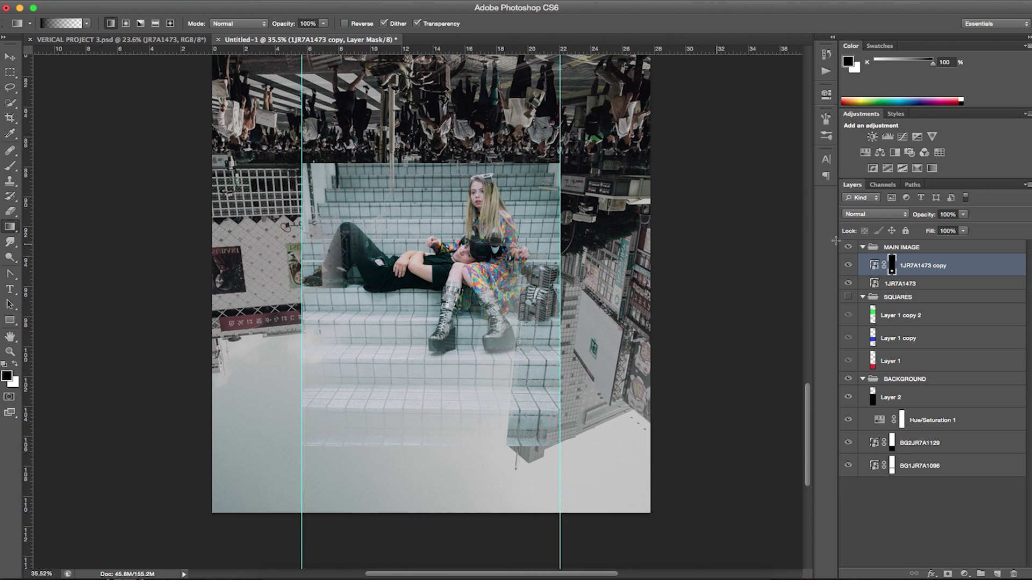
- Copy the merged artwork inside the Layer 1 guide square and paste it into a new document to preview the Instagram crop
{"action": "scroll", "coordinate": [336, 365], "scroll_direction": "up", "scroll_amount": 2}
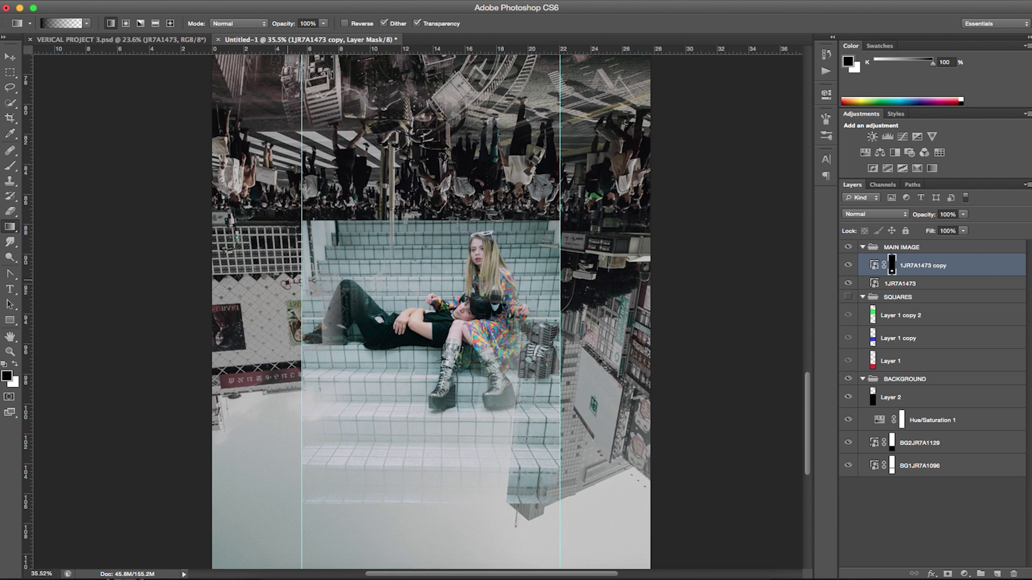
{"action": "scroll", "coordinate": [323, 279], "scroll_direction": "up", "scroll_amount": 3}
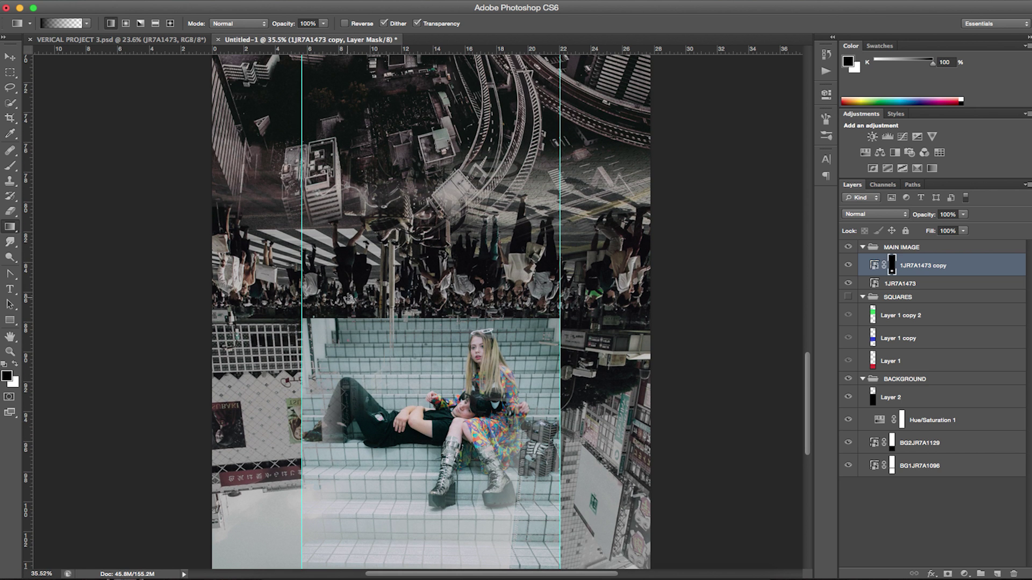
{"action": "left_click", "coordinate": [873, 363], "text": "super"}
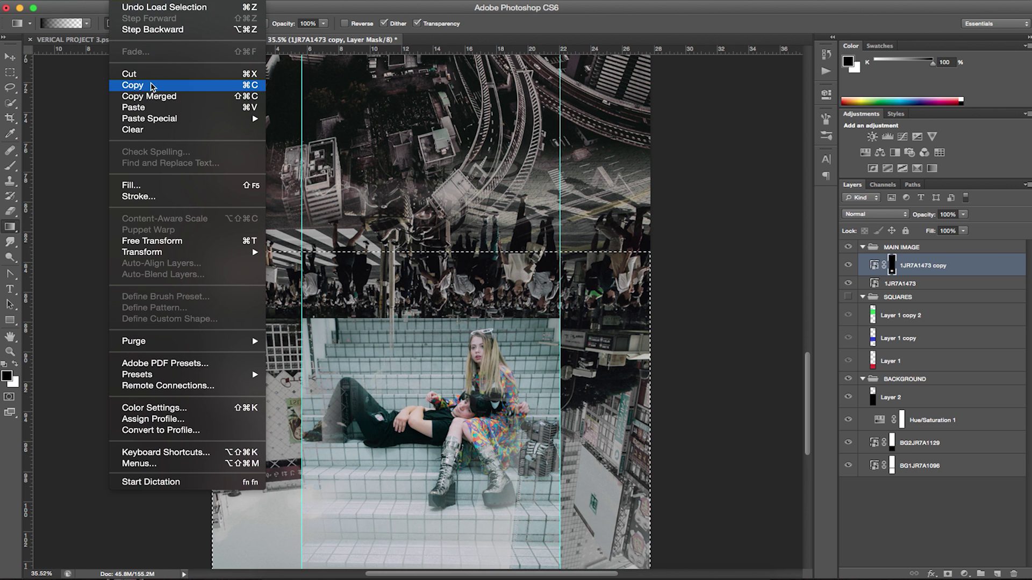
{"action": "left_click", "coordinate": [152, 95]}
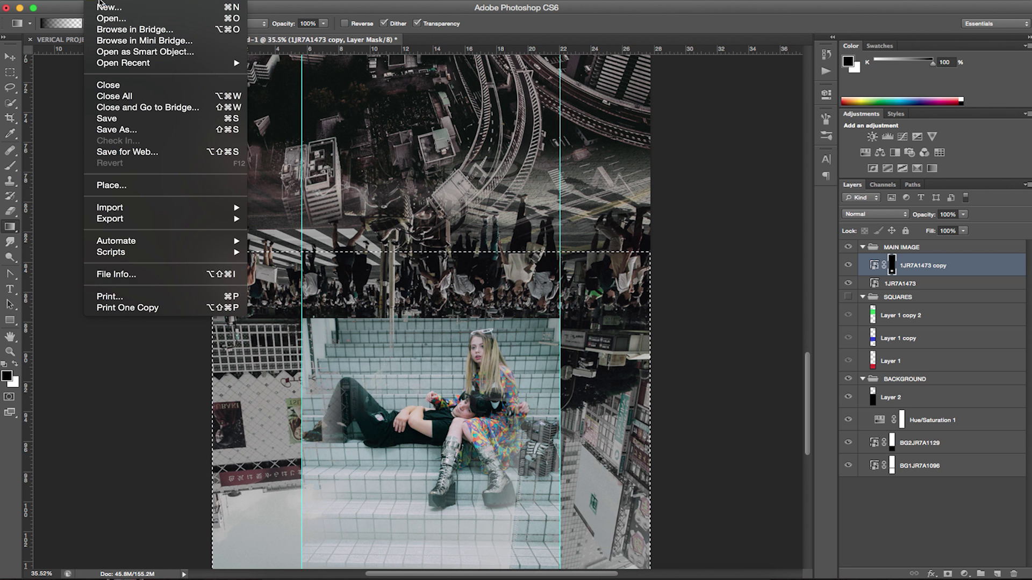
{"action": "left_click", "coordinate": [104, 11]}
{"action": "key", "text": "Return"}
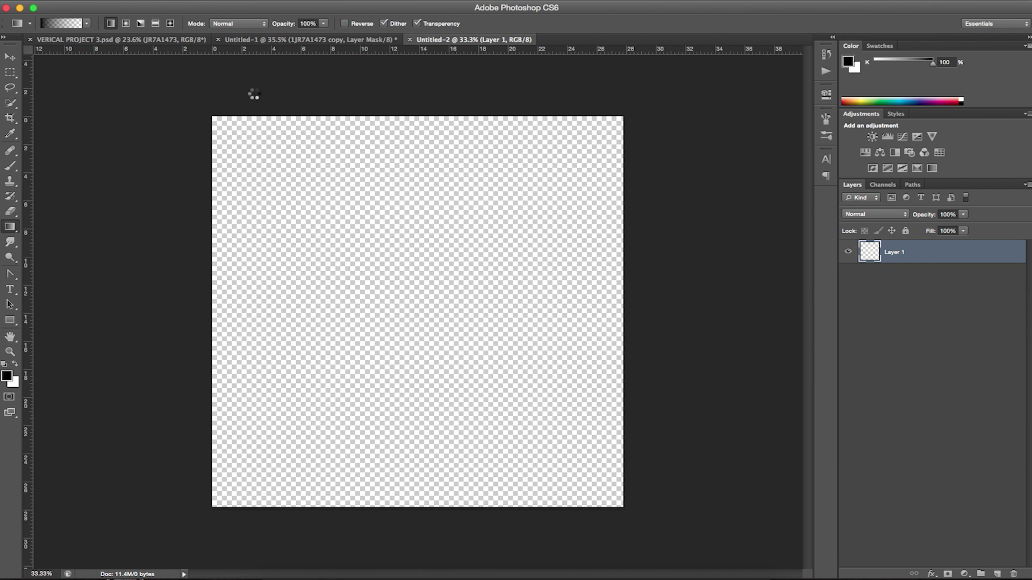
{"action": "key", "text": "super+v"}
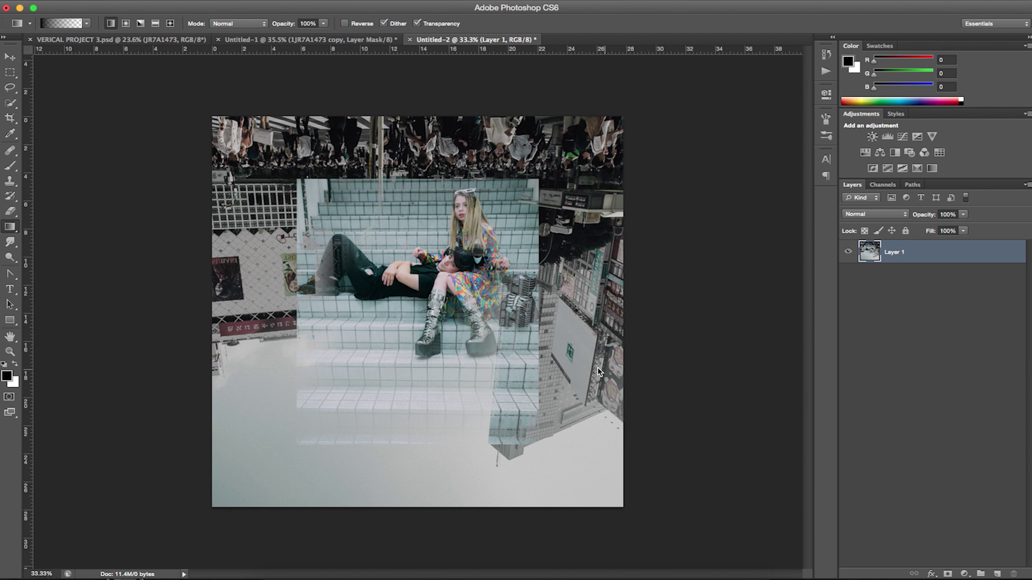
{"action": "key", "text": "super+s"}
{"action": "left_click", "coordinate": [656, 565]}
{"action": "scroll", "coordinate": [368, 196], "scroll_direction": "down", "scroll_amount": 5}
{"action": "scroll", "coordinate": [368, 196], "scroll_direction": "up", "scroll_amount": 6}
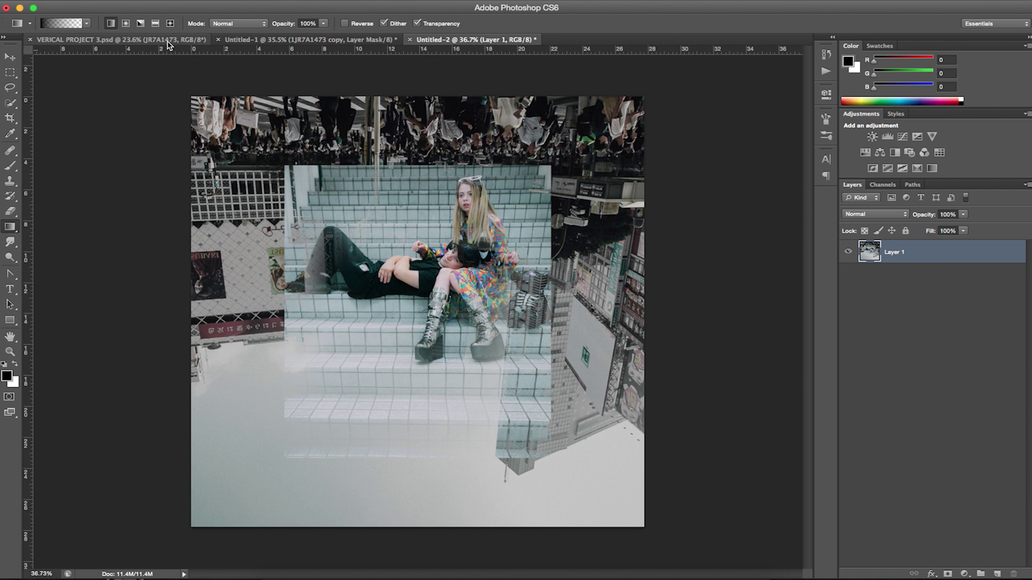
- Return to the Untitled-1 collage and place the 2JR7A0318 photo from Finder at the top of the MAIN IMAGE group
{"action": "left_click", "coordinate": [170, 40]}
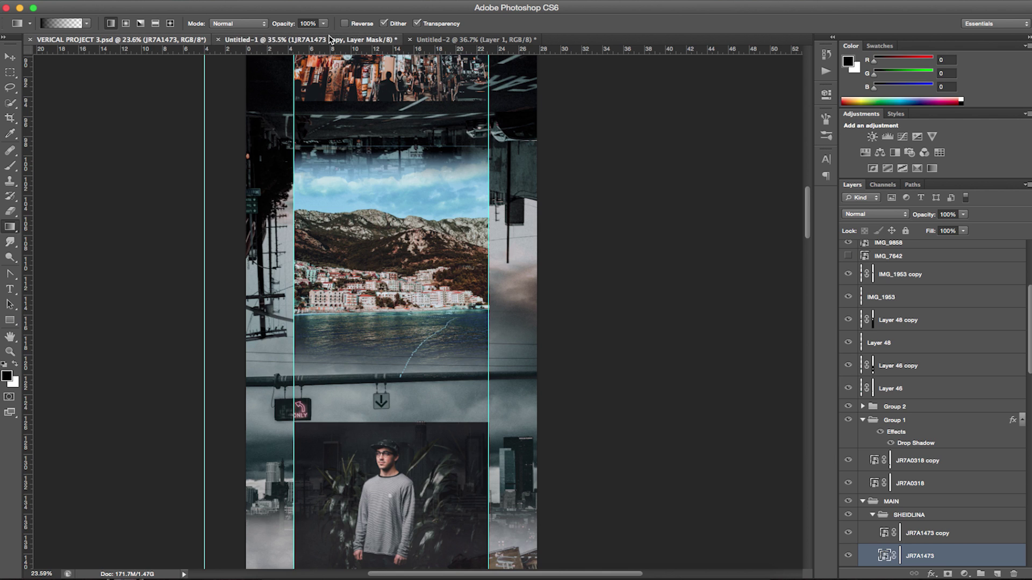
{"action": "left_click", "coordinate": [335, 39]}
{"action": "scroll", "coordinate": [683, 302], "scroll_direction": "up", "scroll_amount": 10}
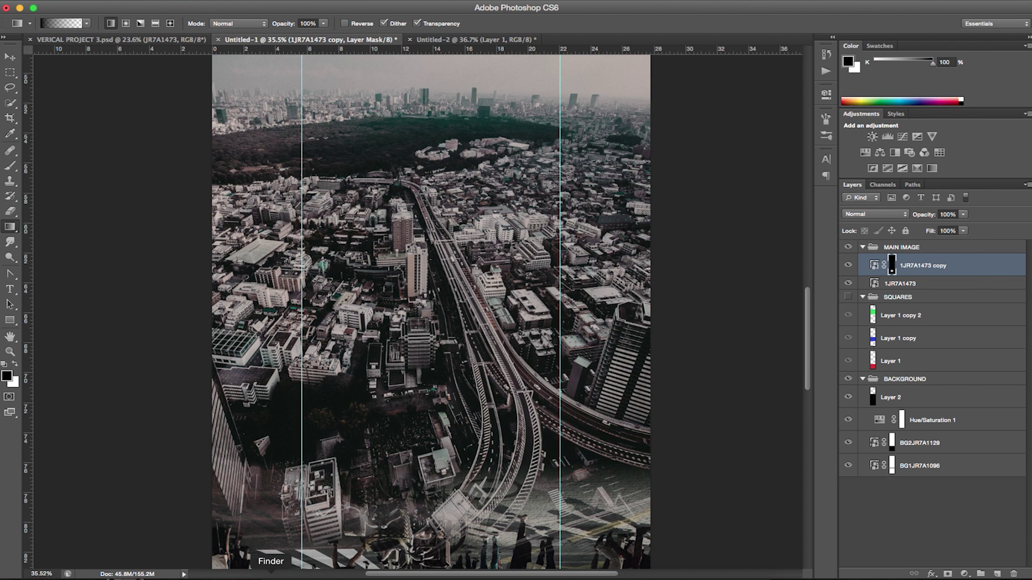
{"action": "key", "text": "super+Tab"}
{"action": "left_click_drag", "start_coordinate": [291, 248], "coordinate": [311, 154]}
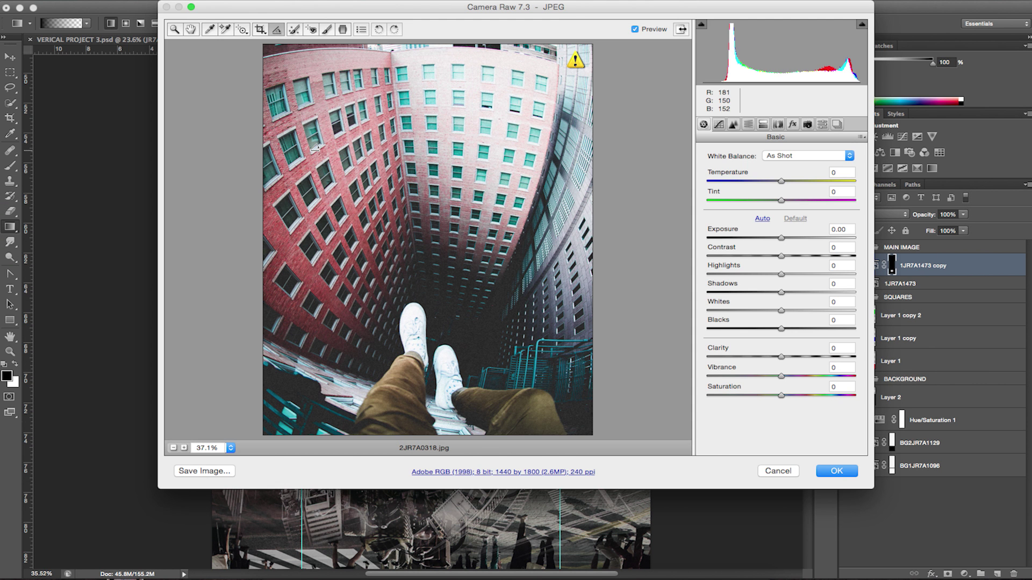
{"action": "key", "text": "Return"}
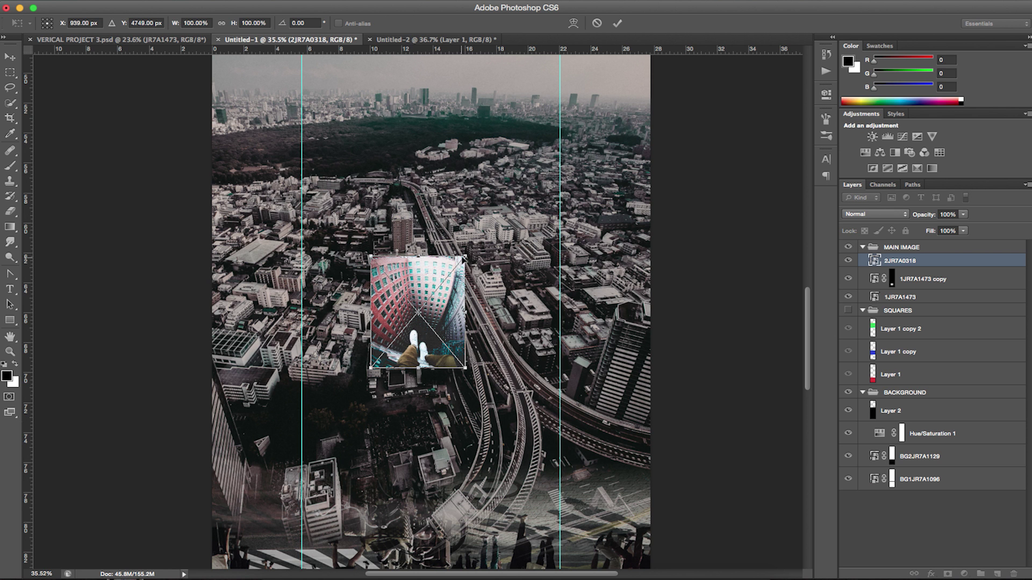
- Scale the placed 2JR7A0318 photo to about 273% so it spans the width between the two vertical guides
{"action": "left_click_drag", "start_coordinate": [465, 257], "coordinate": [591, 167]}
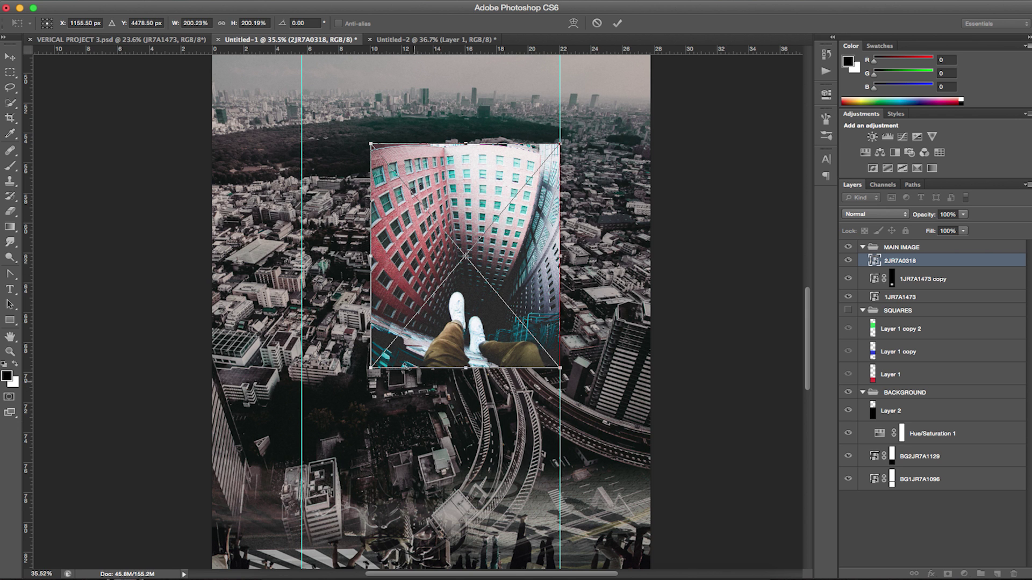
{"action": "left_click_drag", "start_coordinate": [373, 370], "coordinate": [303, 448]}
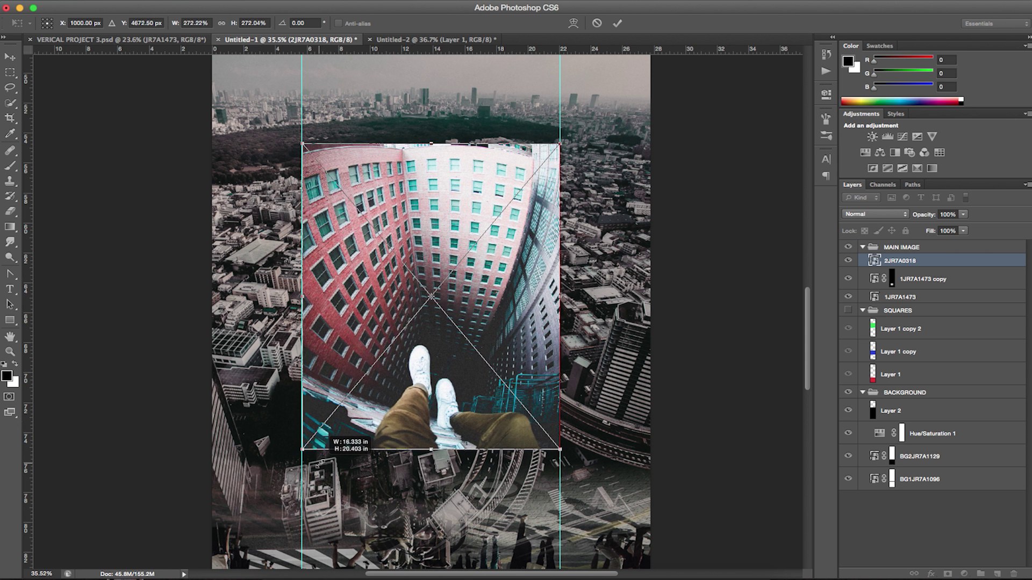
{"action": "left_click_drag", "start_coordinate": [320, 463], "coordinate": [319, 464]}
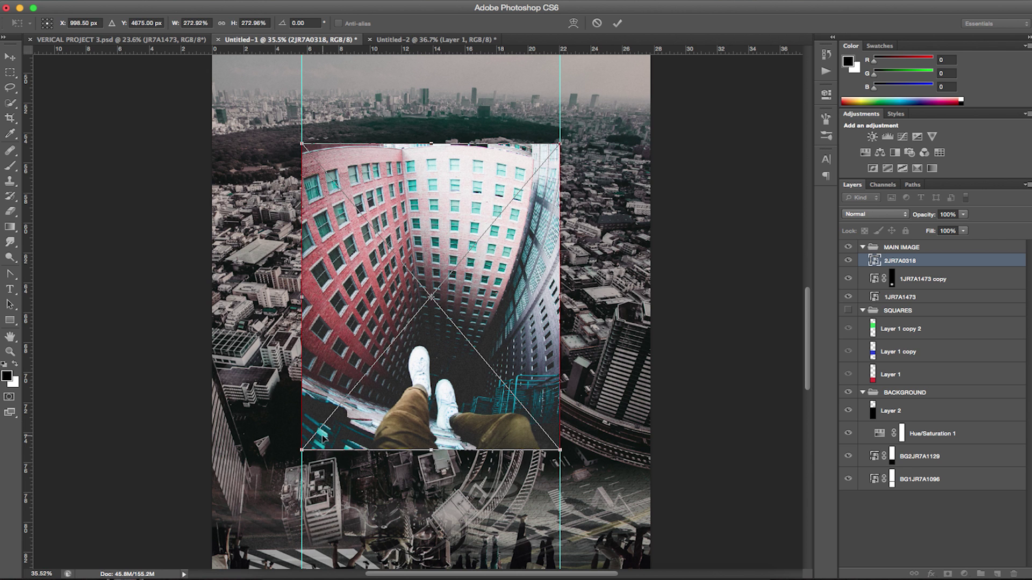
{"action": "key", "text": "Return"}
{"action": "key", "text": "g"}
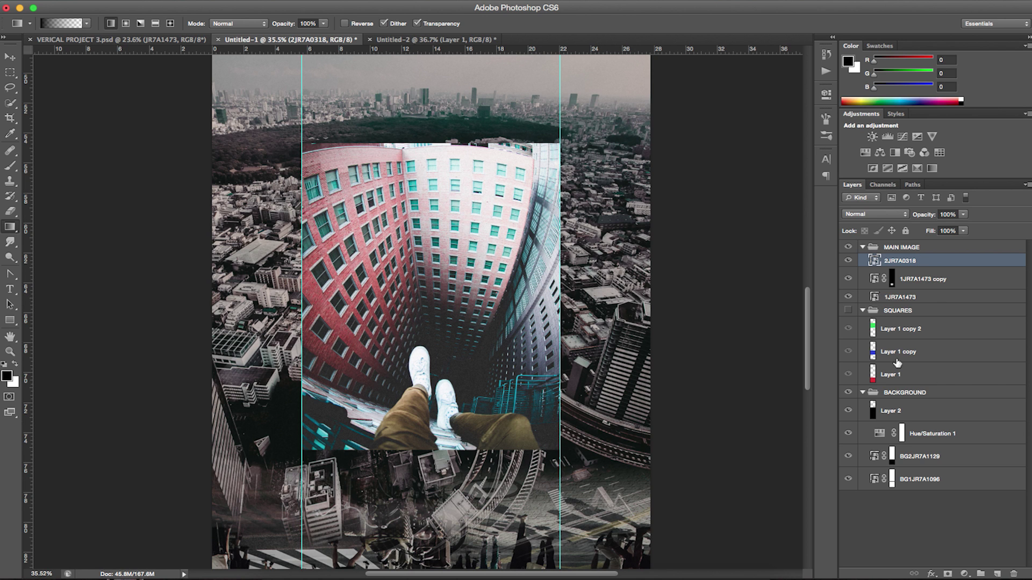
- Align the 2JR7A0318 photo's vertical centre to the Layer 1 copy guide square and clear the selection
{"action": "left_click", "coordinate": [871, 351], "text": "ctrl"}
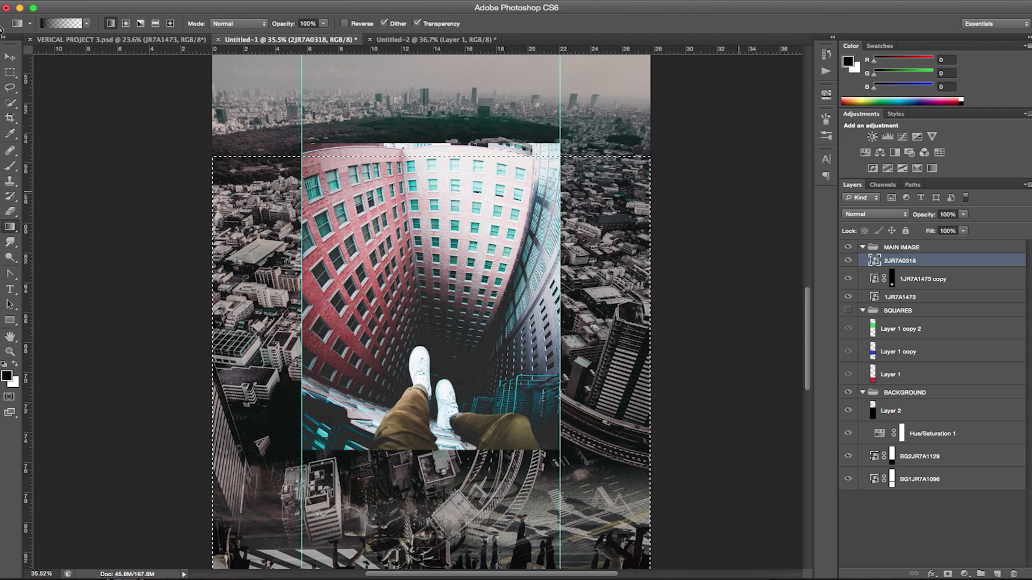
{"action": "key", "text": "v"}
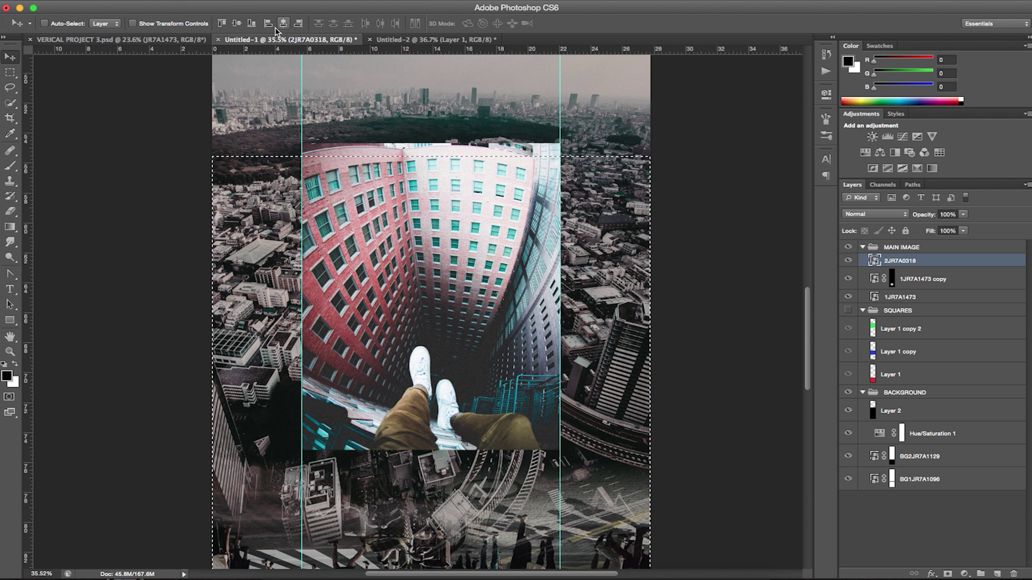
{"action": "left_click", "coordinate": [237, 24]}
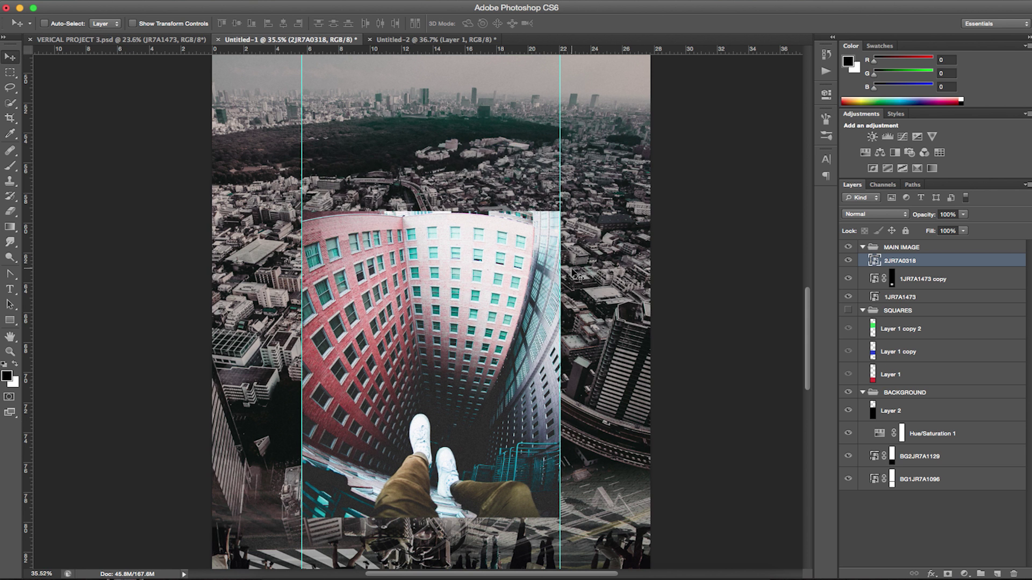
{"action": "scroll", "coordinate": [573, 277], "scroll_direction": "down", "scroll_amount": 10}
{"action": "scroll", "coordinate": [572, 276], "scroll_direction": "up", "scroll_amount": 10}
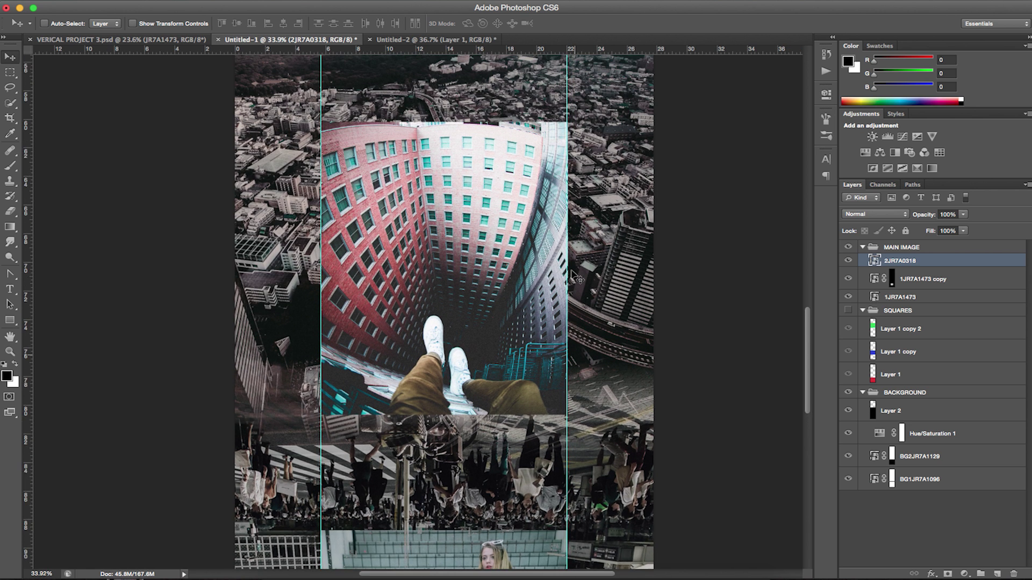
{"action": "scroll", "coordinate": [572, 277], "scroll_direction": "up", "scroll_amount": 3}
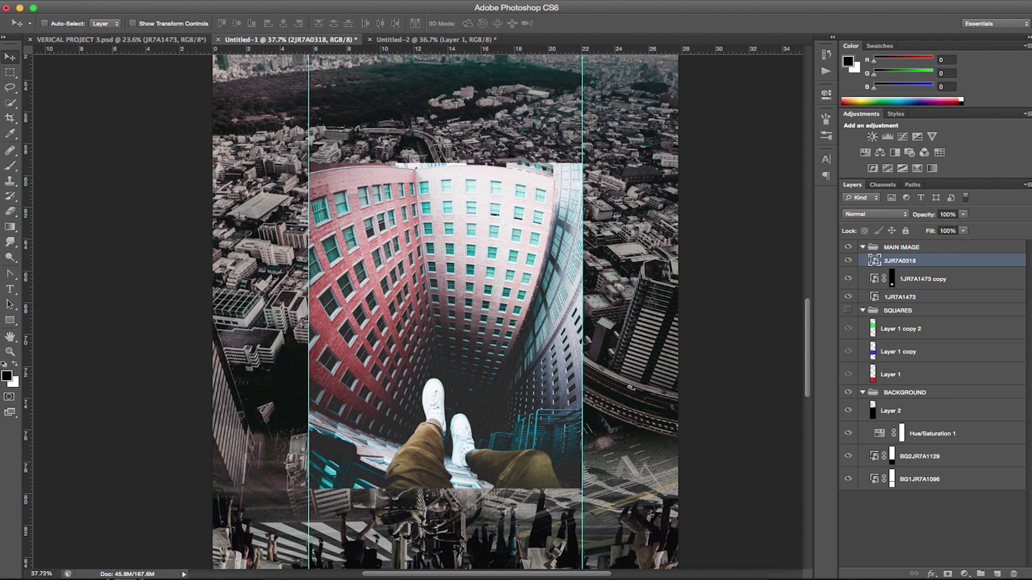
- Set the 2JR7A0318 layer's blend mode to Lighten and duplicate the layer
{"action": "left_click", "coordinate": [873, 213]}
{"action": "left_click", "coordinate": [860, 279]}
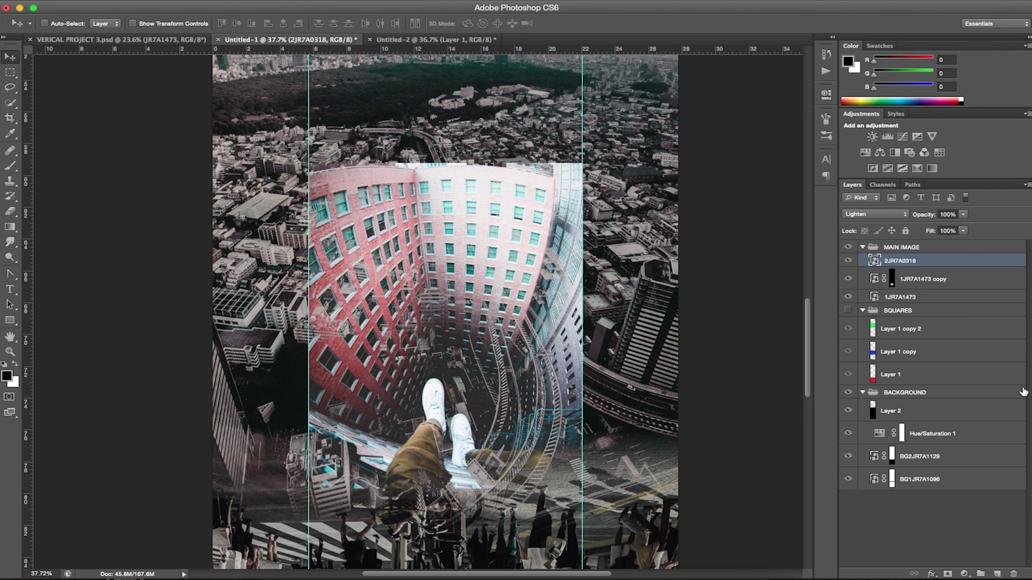
{"action": "key", "text": "super+j"}
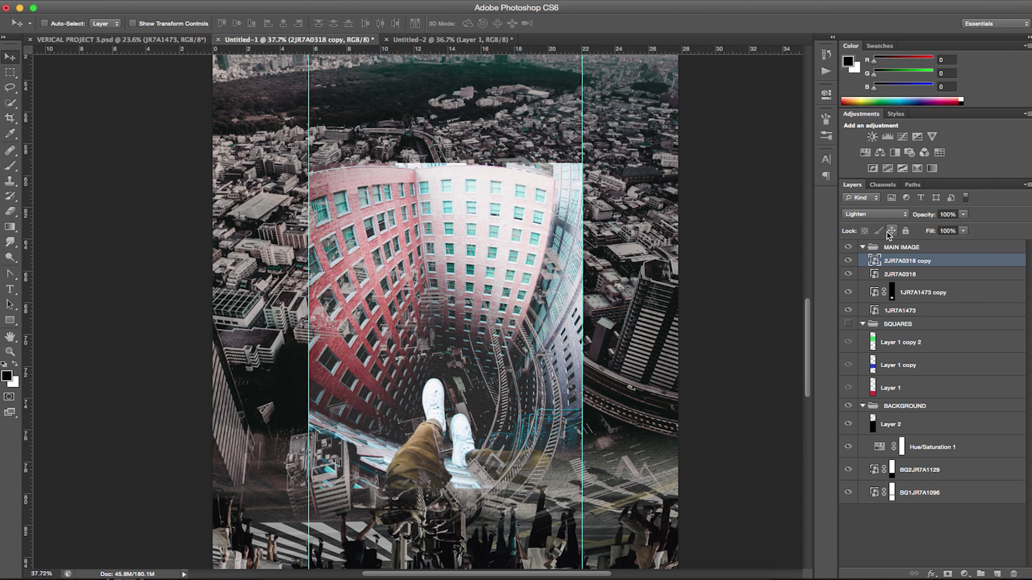
- Set the 2JR7A0318 copy's blend mode to Normal and add a layer mask to it
{"action": "left_click", "coordinate": [884, 217]}
{"action": "left_click", "coordinate": [871, 146]}
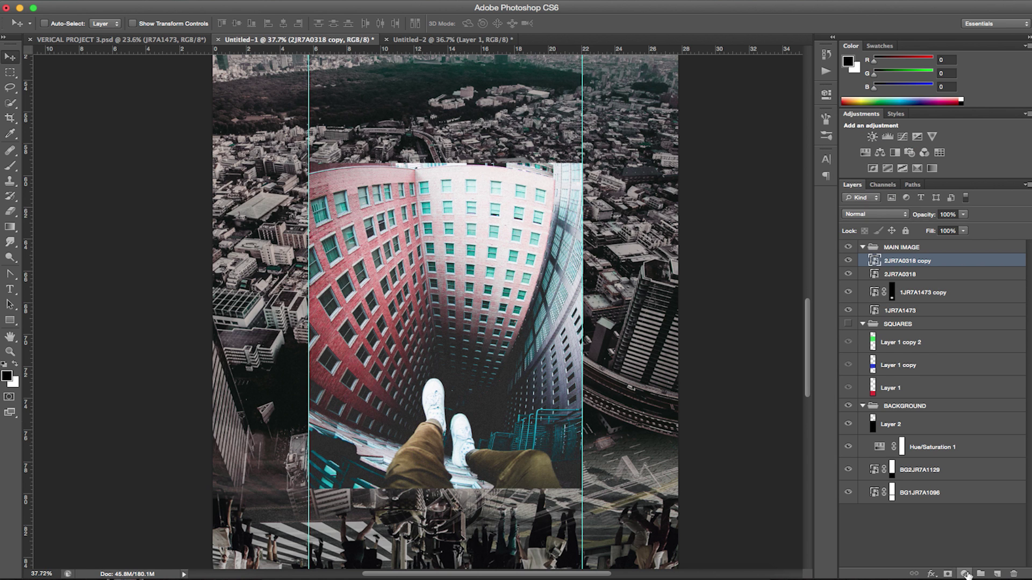
{"action": "left_click", "coordinate": [948, 574]}
- Fade the bottom, left and right edges of the 2JR7A0318 copy with black-to-transparent gradients on its mask
{"action": "key", "text": "g"}
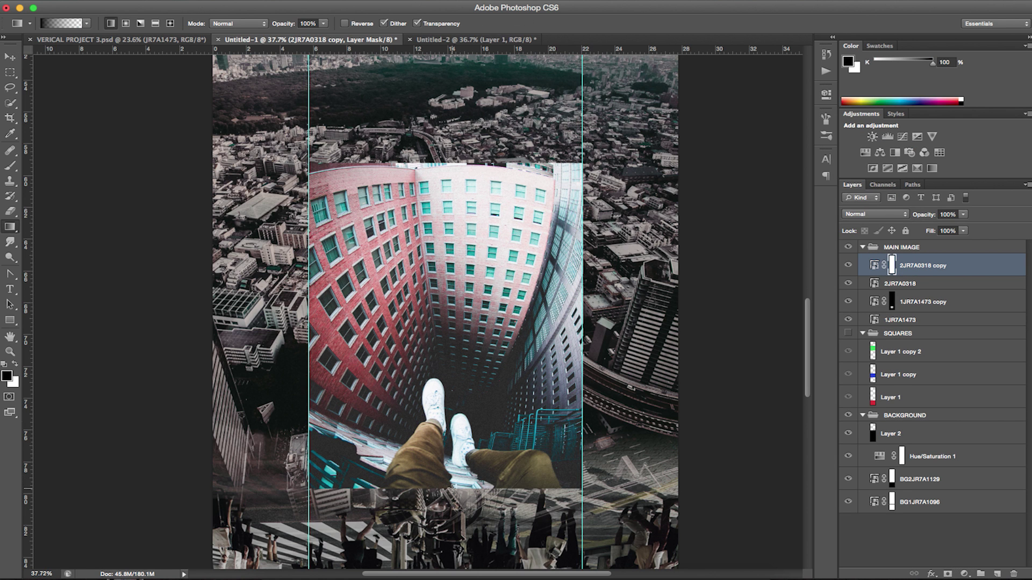
{"action": "left_click_drag", "start_coordinate": [451, 459], "coordinate": [451, 421]}
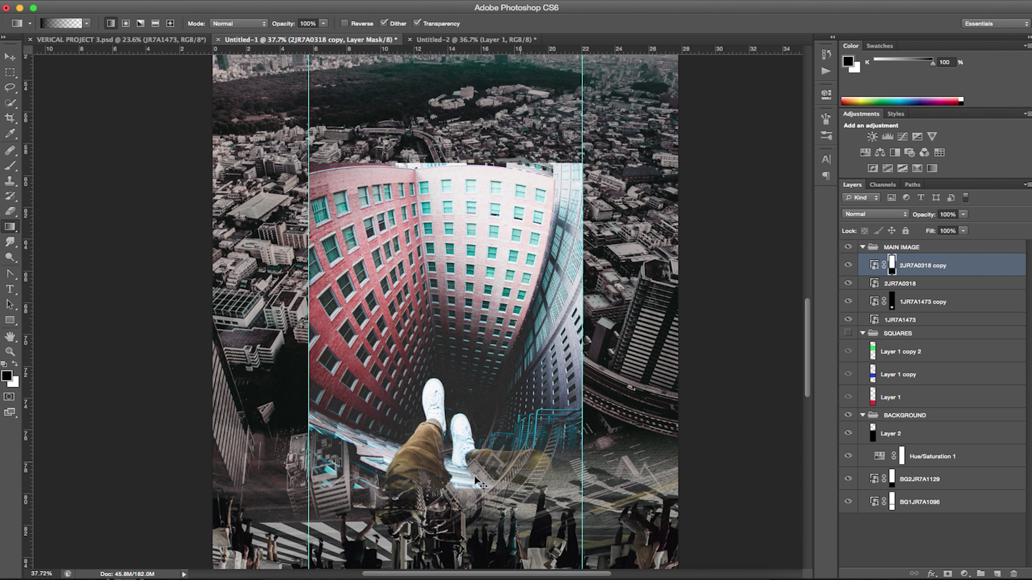
{"action": "key", "text": "ctrl+z"}
{"action": "left_click_drag", "start_coordinate": [447, 419], "coordinate": [449, 351]}
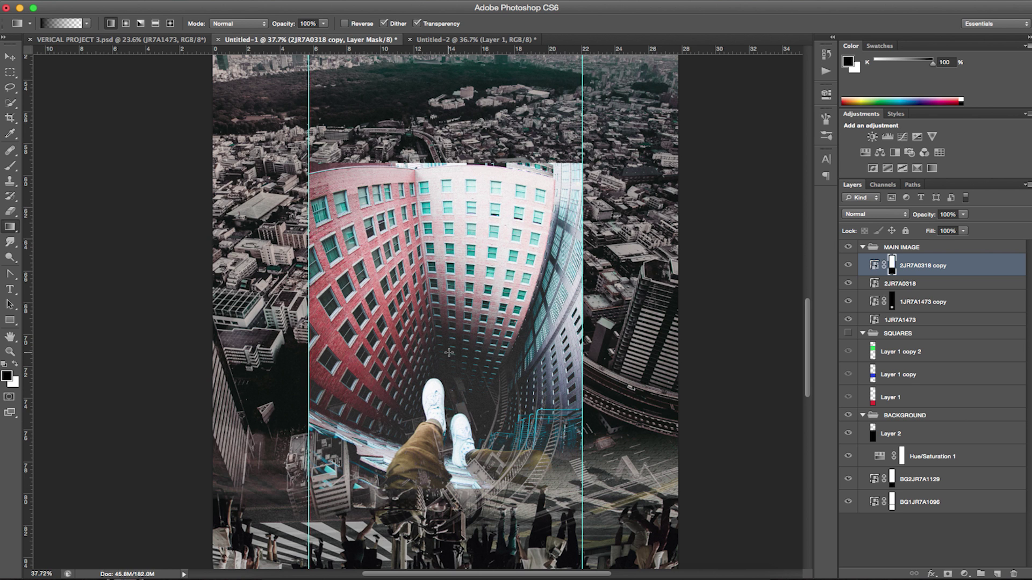
{"action": "left_click_drag", "start_coordinate": [310, 321], "coordinate": [365, 321]}
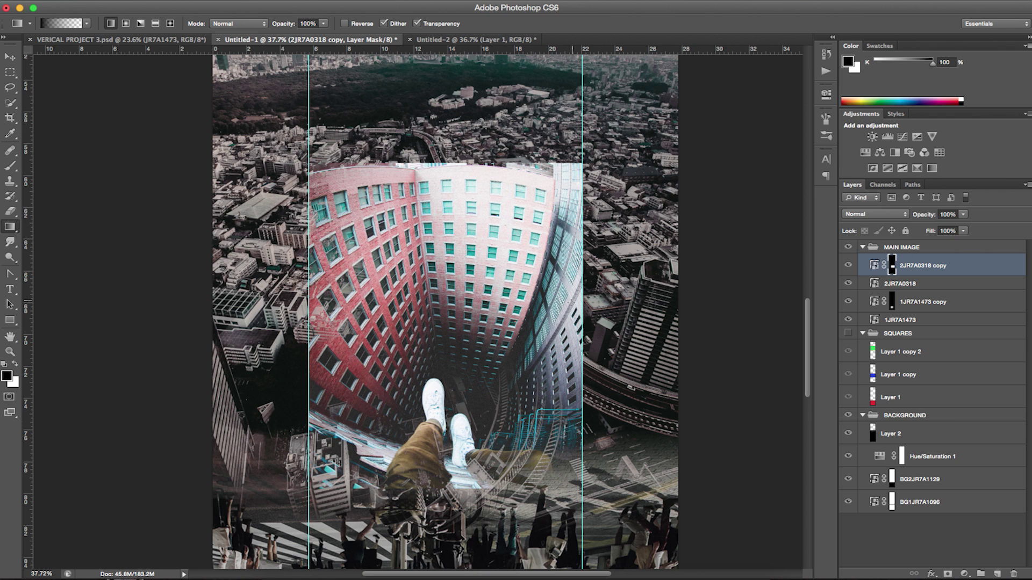
{"action": "left_click_drag", "start_coordinate": [582, 306], "coordinate": [568, 317]}
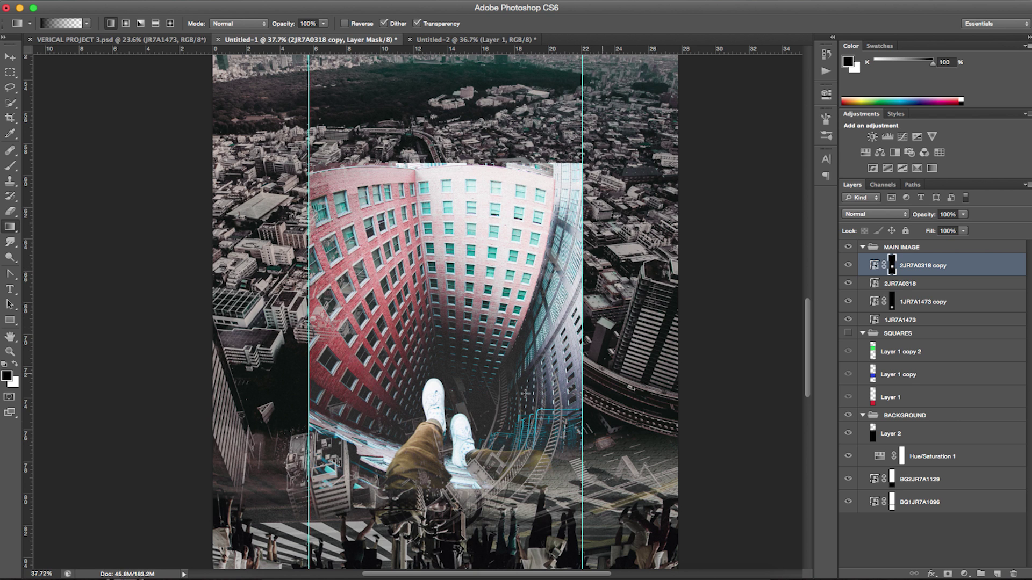
- Paint white on the 2JR7A0318 copy's mask with a soft 188 px brush at 100% opacity to restore the legs, shoes and railing
{"action": "key", "text": "b"}
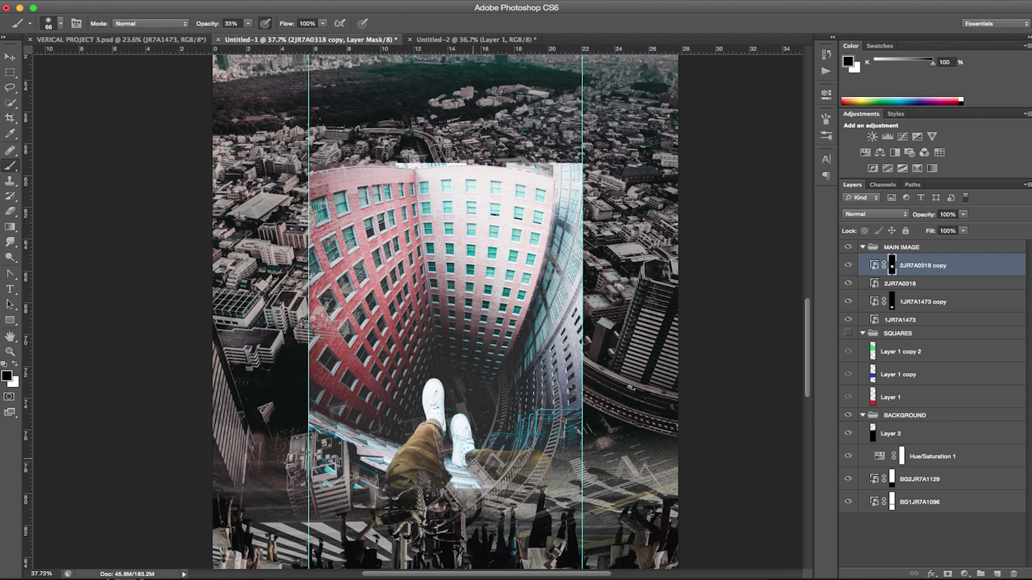
{"action": "left_click", "coordinate": [61, 25]}
{"action": "left_click", "coordinate": [82, 57]}
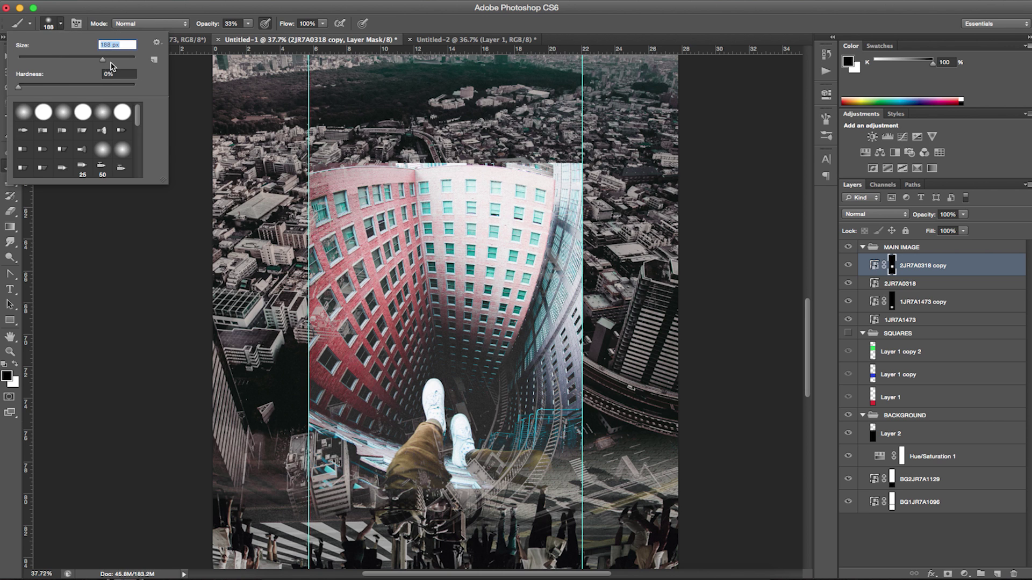
{"action": "left_click", "coordinate": [478, 438]}
{"action": "key", "text": "x"}
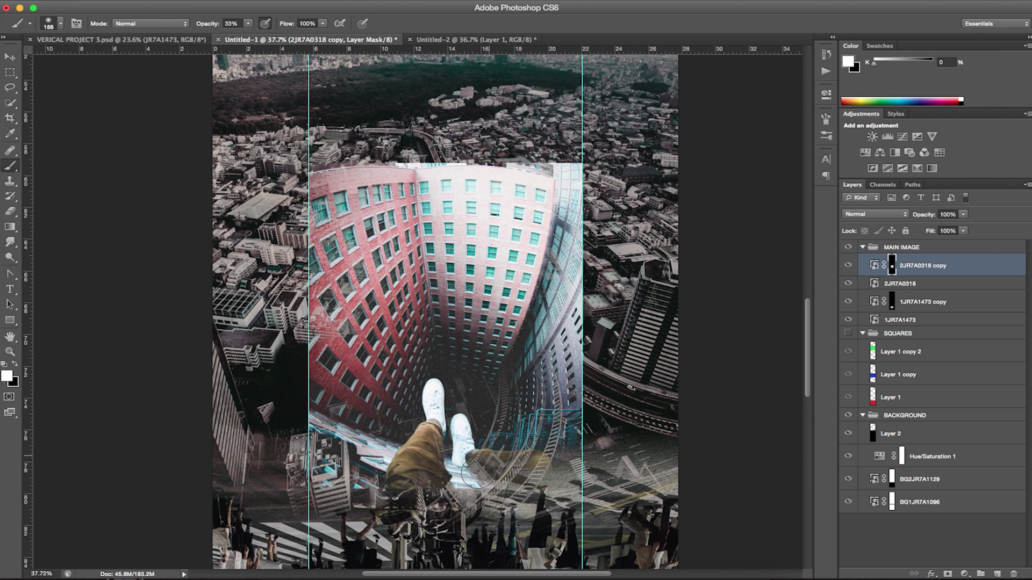
{"action": "left_click", "coordinate": [248, 23]}
{"action": "left_click_drag", "start_coordinate": [264, 34], "coordinate": [294, 34]}
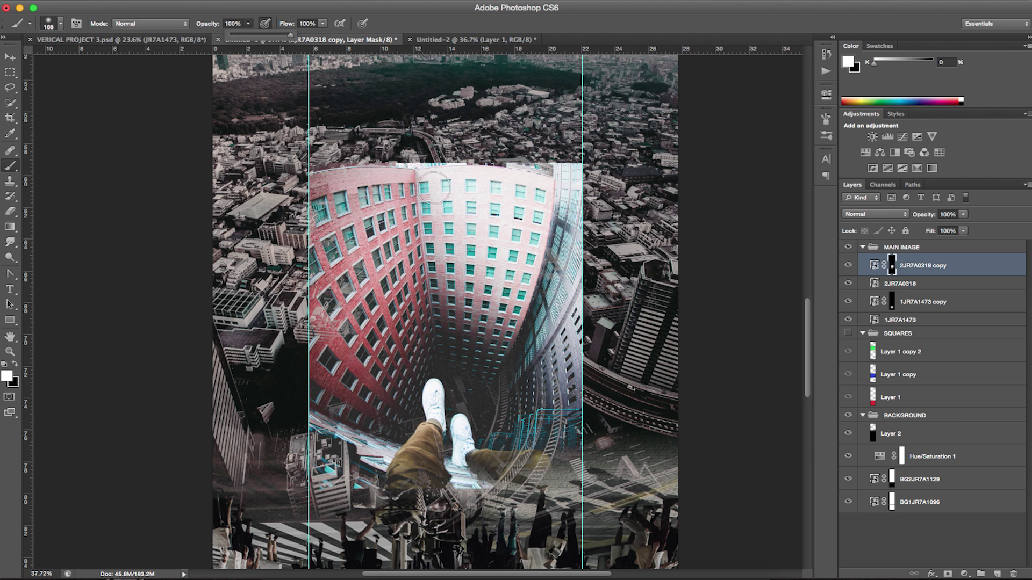
{"action": "left_click", "coordinate": [508, 425]}
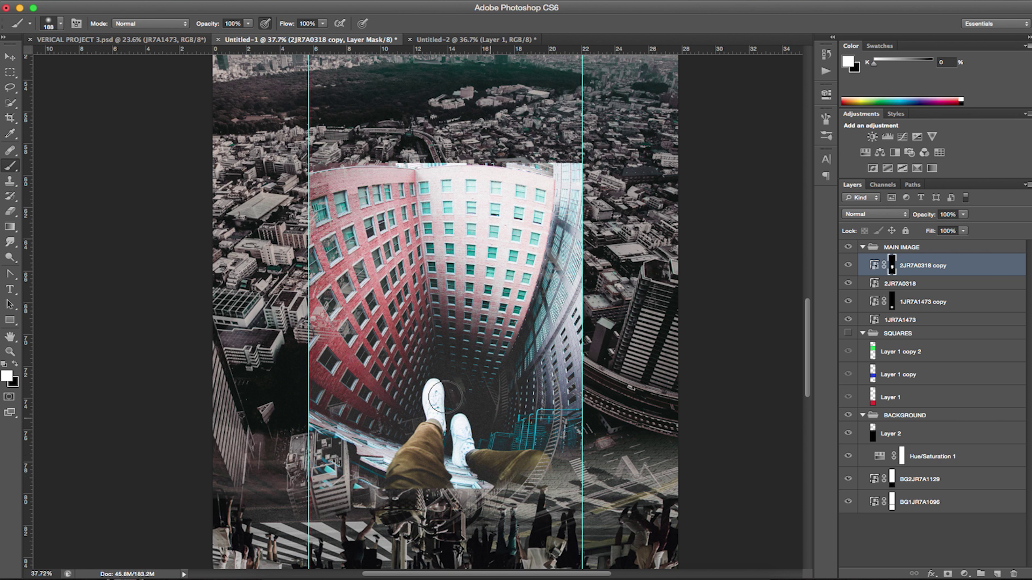
- Copy the merged artwork inside the Layer 1 copy guide square and paste it into the Untitled-2 document
{"action": "scroll", "coordinate": [446, 398], "scroll_direction": "down", "scroll_amount": 4}
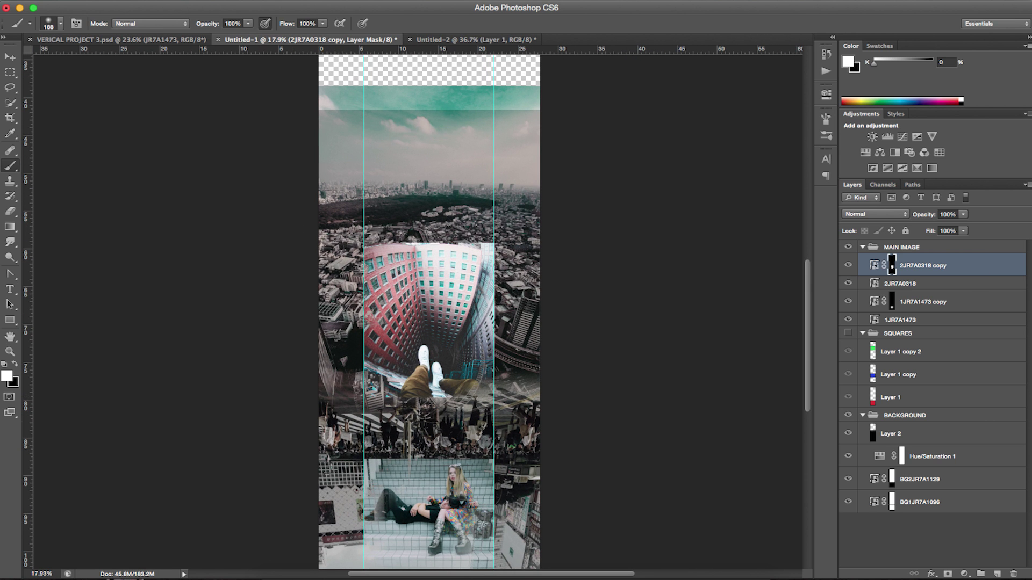
{"action": "left_click", "coordinate": [873, 375], "text": "super"}
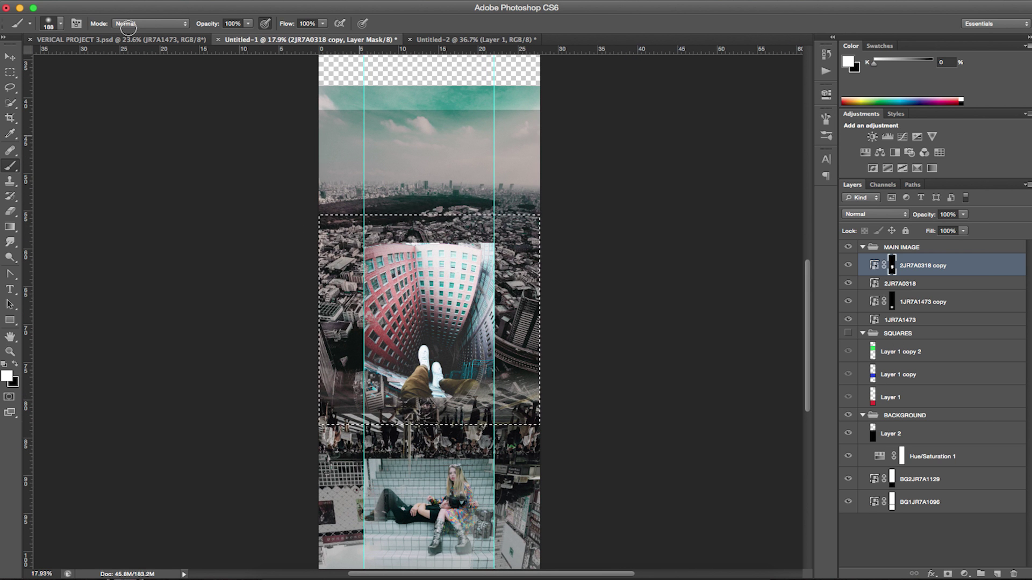
{"action": "left_click", "coordinate": [148, 1]}
{"action": "left_click", "coordinate": [162, 98]}
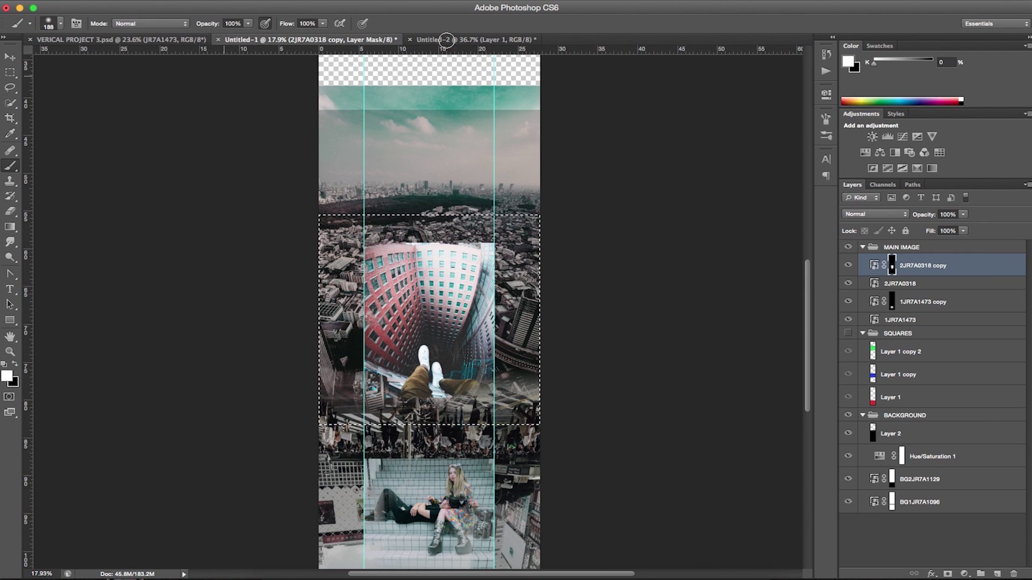
{"action": "left_click", "coordinate": [473, 40]}
{"action": "key", "text": "super+v"}
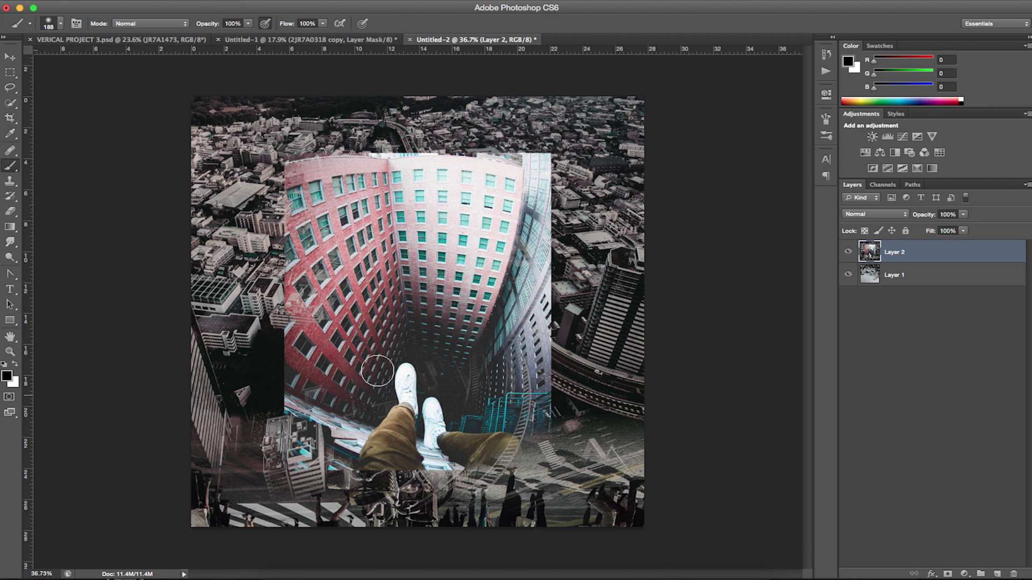